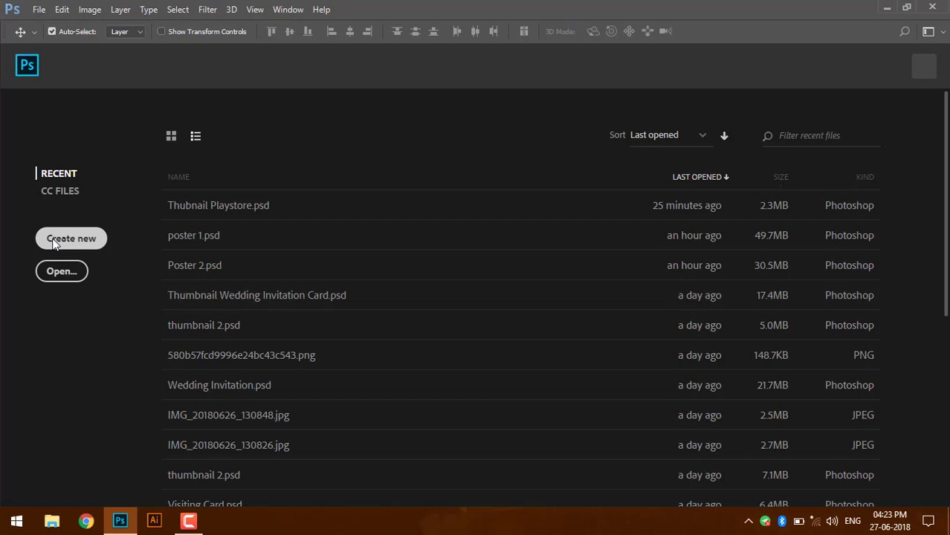
- Start a new document named 'Business Card #03' on the Default Photoshop Size preset
{"action": "left_click", "coordinate": [71, 239]}
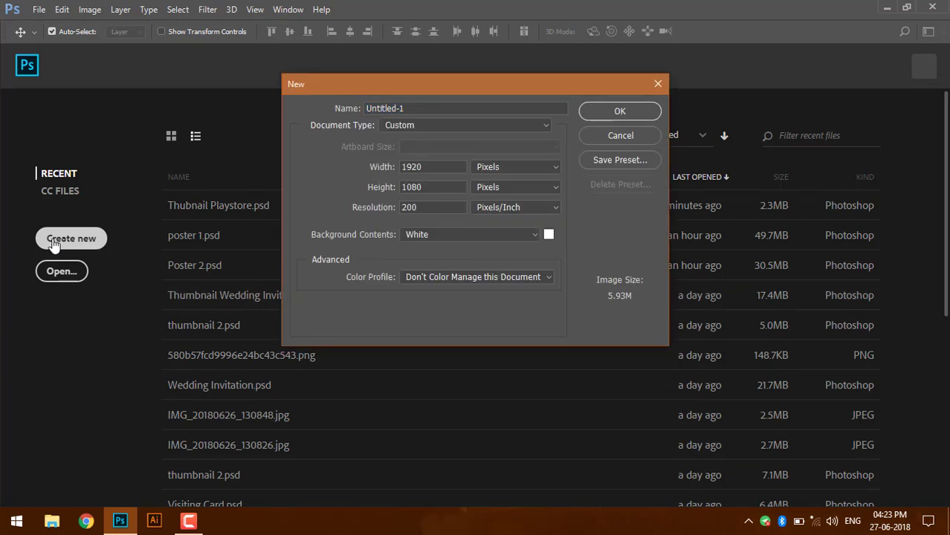
{"action": "left_click_drag", "start_coordinate": [488, 110], "coordinate": [322, 111]}
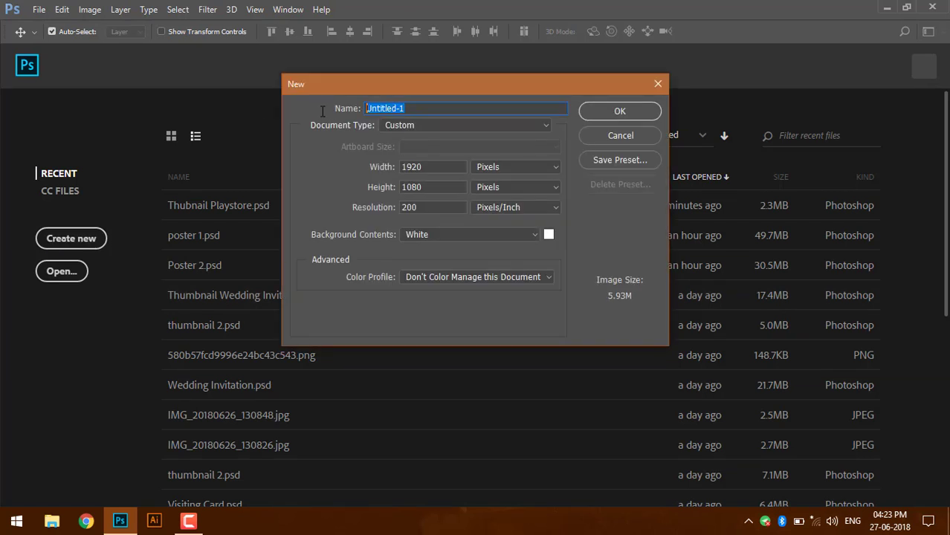
{"action": "type", "text": "Business Card #03"}
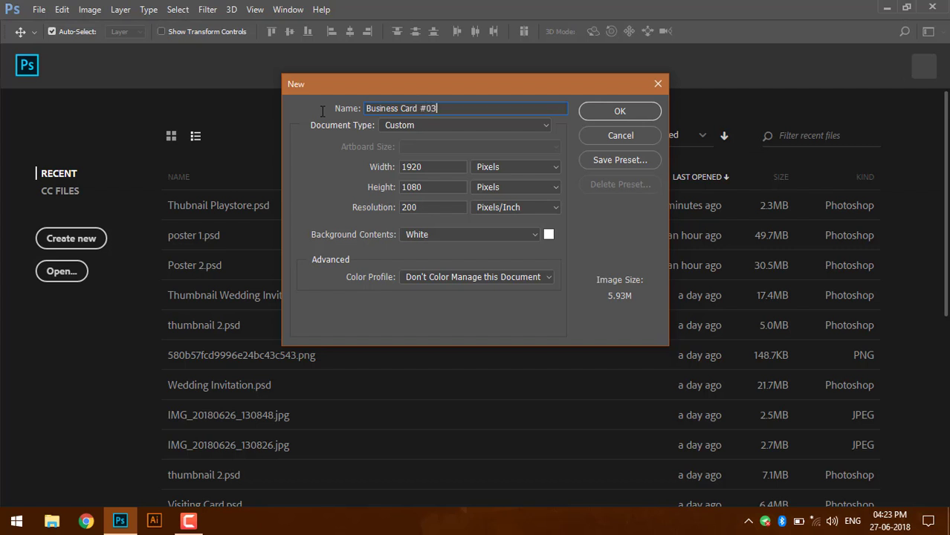
{"action": "left_click", "coordinate": [475, 123]}
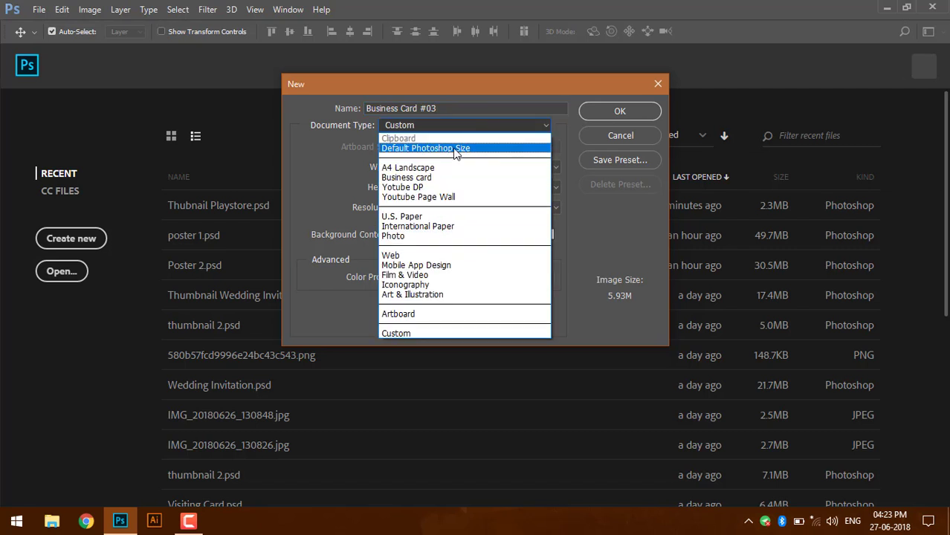
{"action": "left_click", "coordinate": [452, 148]}
{"action": "left_click", "coordinate": [453, 125]}
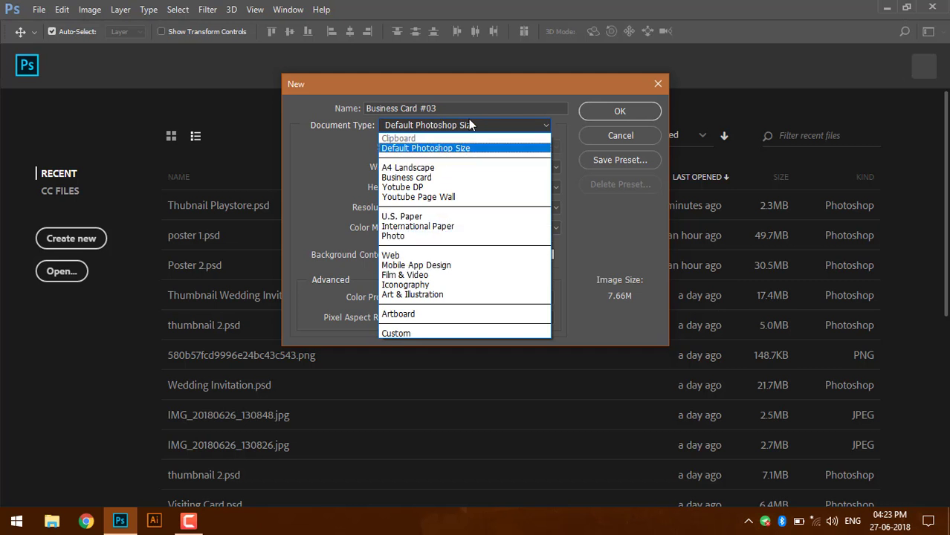
{"action": "left_click", "coordinate": [473, 150]}
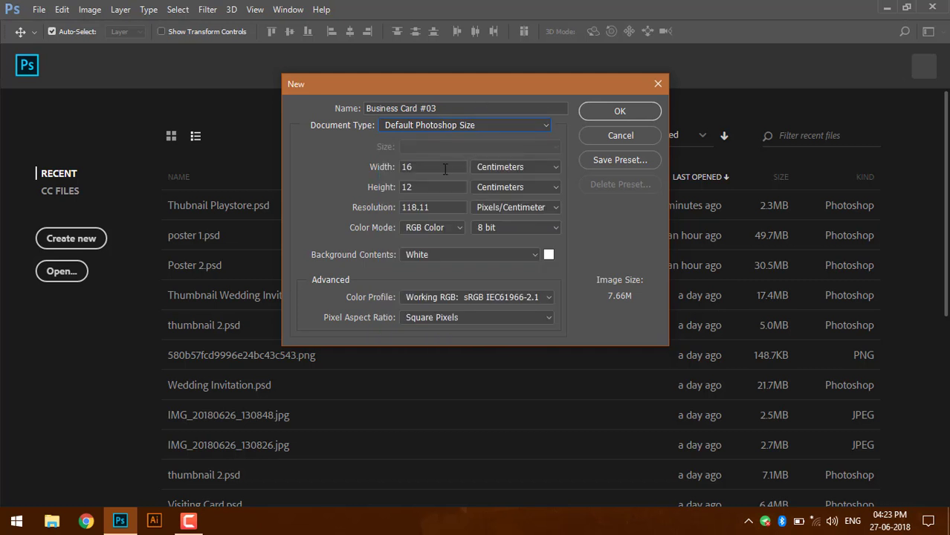
- Set the size to 3.5 × 2 inches at 300 resolution and create the document
{"action": "left_click", "coordinate": [473, 169]}
{"action": "left_click", "coordinate": [491, 190]}
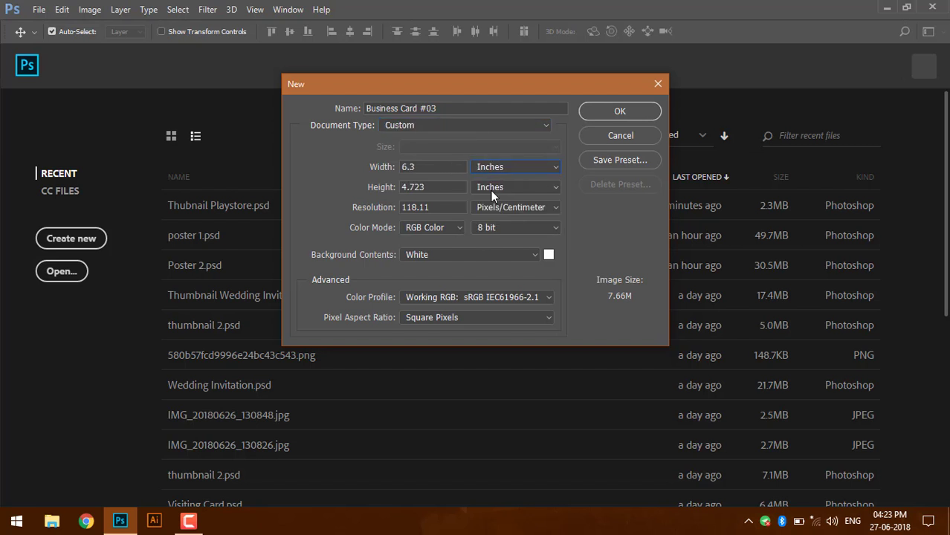
{"action": "left_click_drag", "start_coordinate": [435, 166], "coordinate": [360, 167]}
{"action": "type", "text": "3.5"}
{"action": "left_click_drag", "start_coordinate": [452, 181], "coordinate": [344, 192]}
{"action": "type", "text": "2"}
{"action": "key", "text": "Tab"}
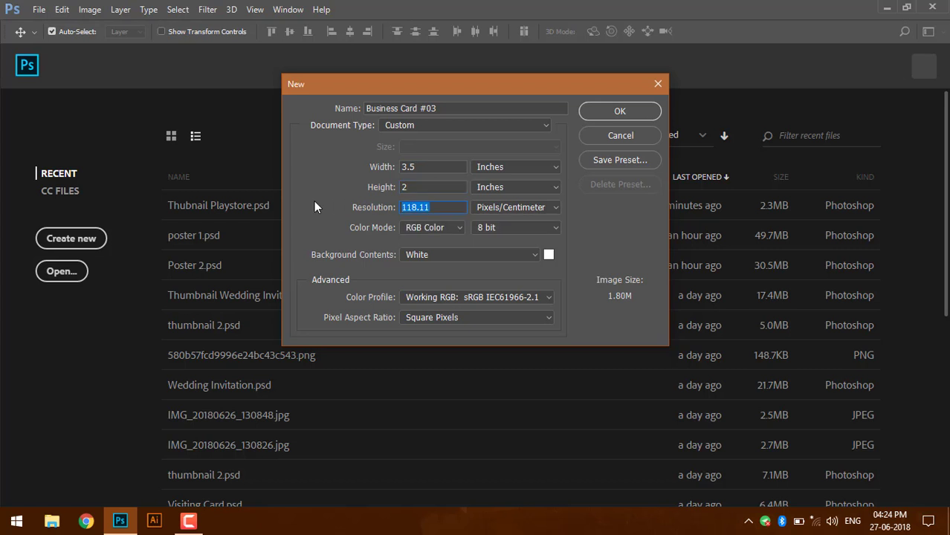
{"action": "type", "text": "300"}
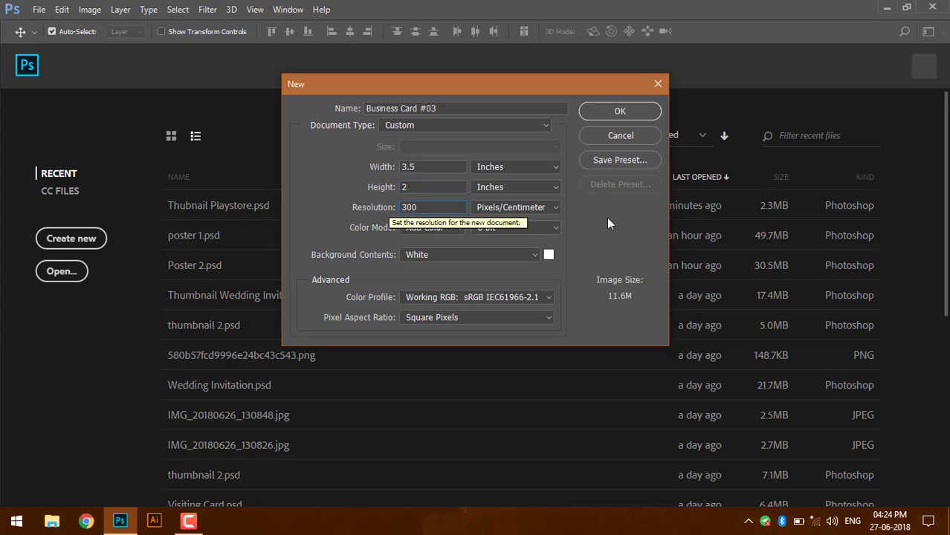
{"action": "left_click", "coordinate": [635, 112]}
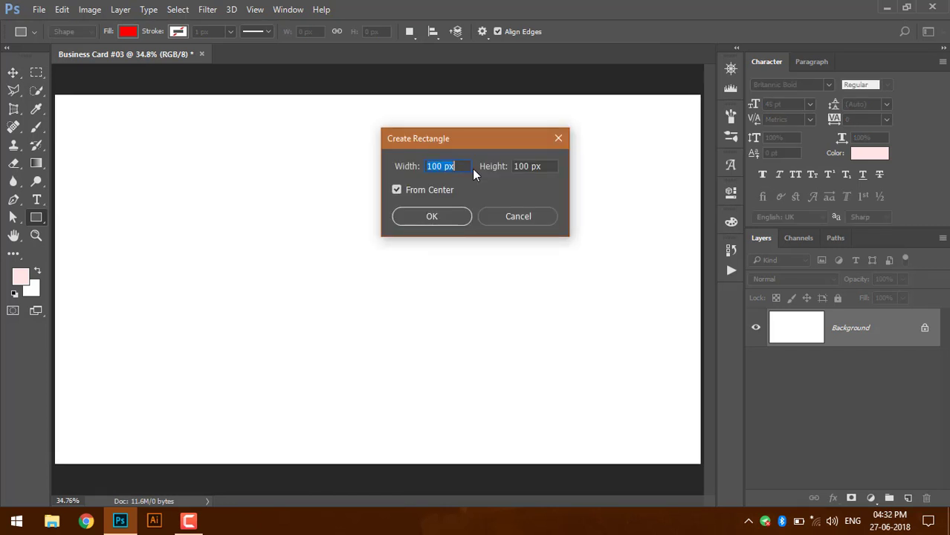
- Create a 1.75 × 1 inch rectangle on the card
{"action": "type", "text": "1.75"}
{"action": "key", "text": "Tab"}
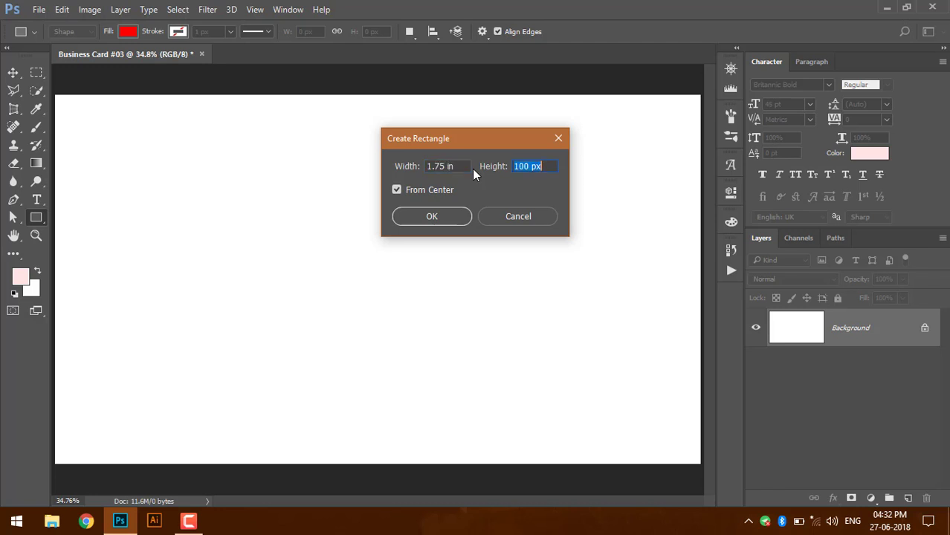
{"action": "type", "text": "1 in"}
{"action": "key", "text": "Return"}
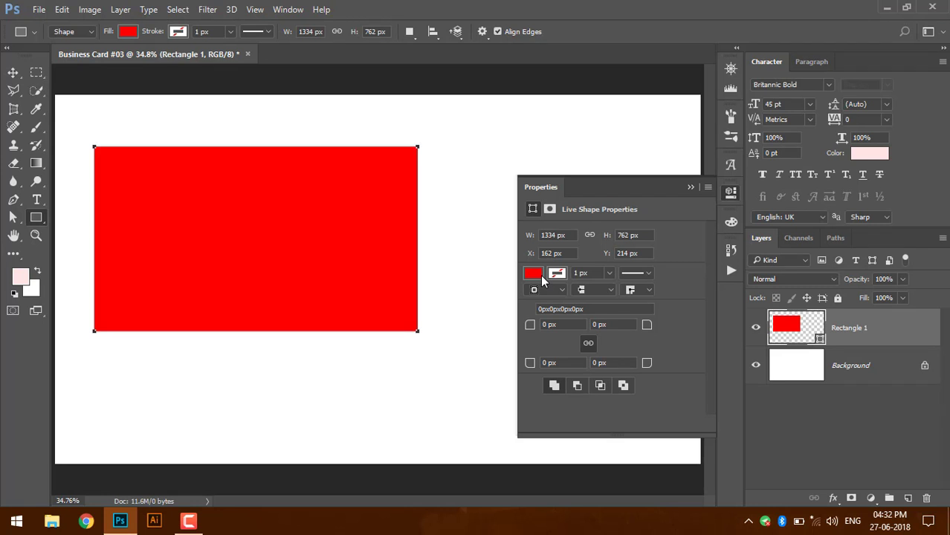
- Fill the rectangle with light red ff4444 from the colour picker
{"action": "left_click", "coordinate": [537, 274]}
{"action": "left_click", "coordinate": [667, 301]}
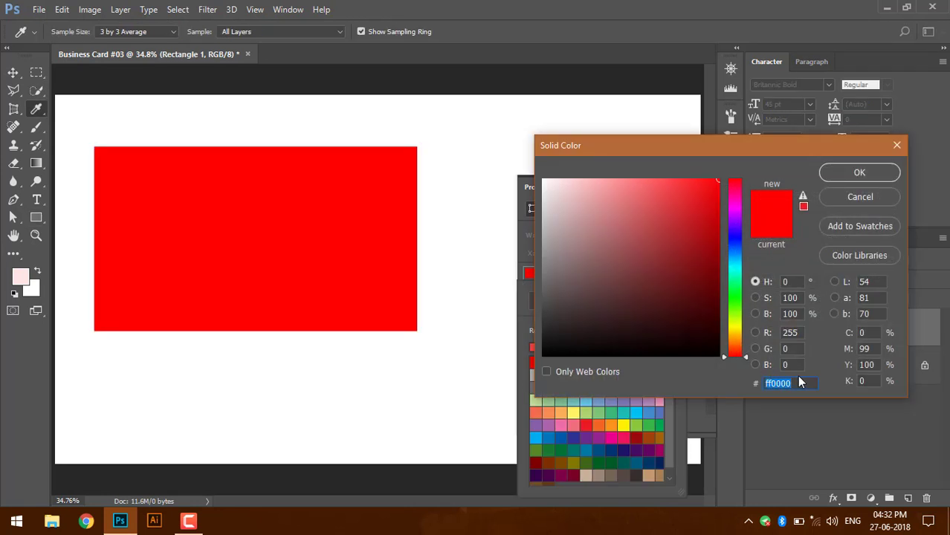
{"action": "type", "text": "ff"}
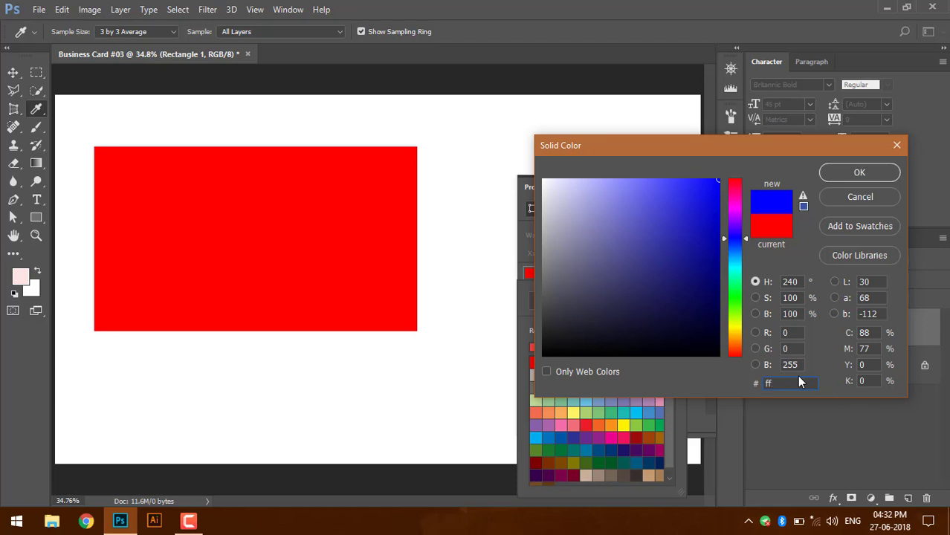
{"action": "type", "text": "4444"}
{"action": "key", "text": "Return"}
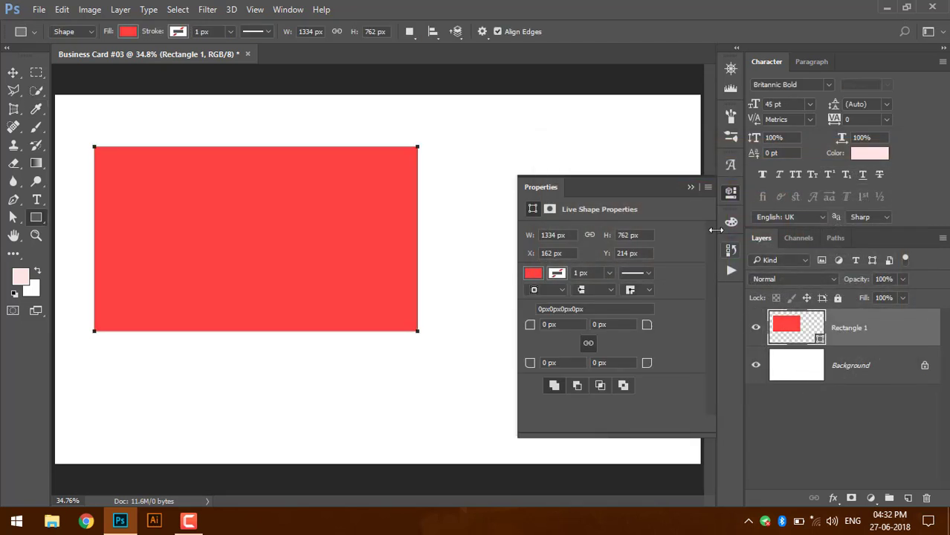
{"action": "left_click", "coordinate": [691, 186]}
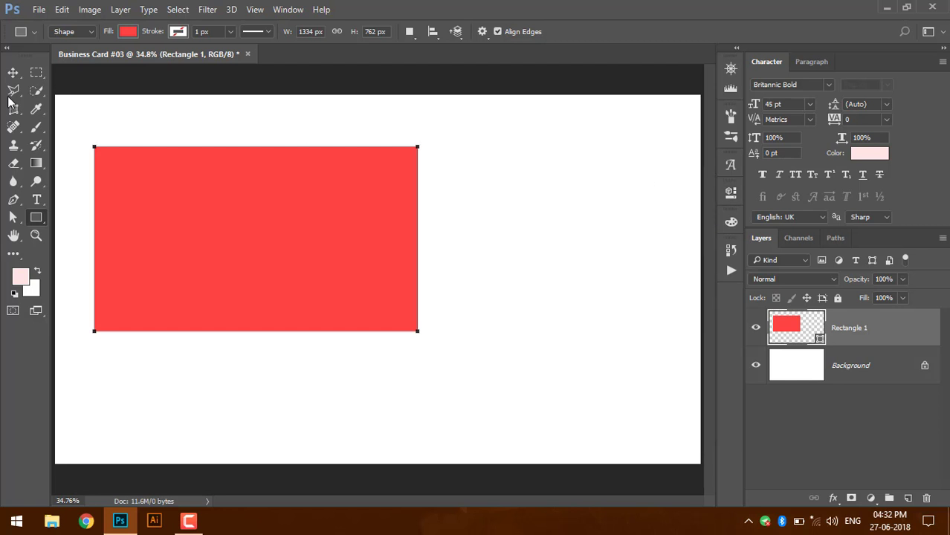
{"action": "left_click", "coordinate": [14, 73]}
- Move the red rectangle to the top-left corner and duplicate it into the other three quarters
{"action": "left_click_drag", "start_coordinate": [237, 236], "coordinate": [238, 382]}
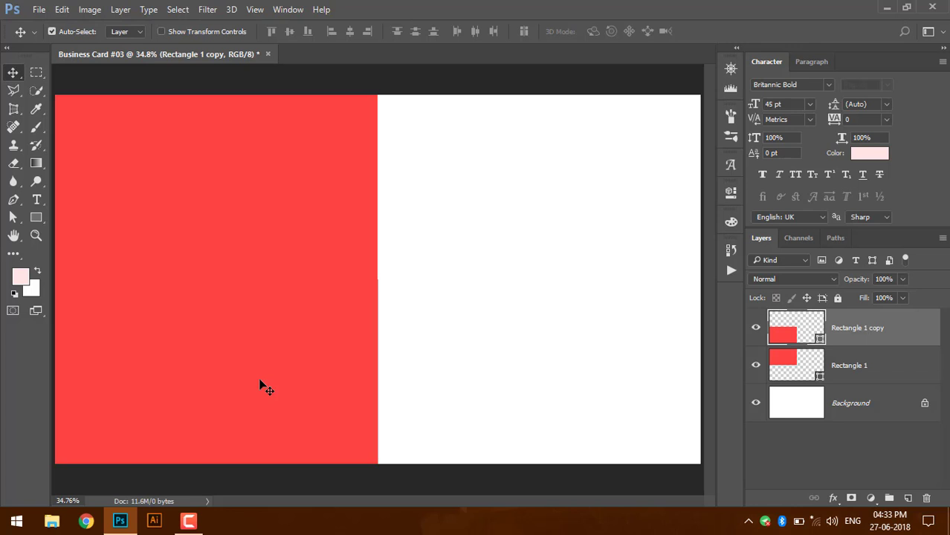
{"action": "mouse_move", "coordinate": [273, 377]}
{"action": "left_mouse_down"}
{"action": "mouse_move", "coordinate": [265, 382]}
{"action": "mouse_move", "coordinate": [280, 382]}
{"action": "left_mouse_up"}
{"action": "left_click_drag", "start_coordinate": [352, 375], "coordinate": [350, 369]}
{"action": "left_click_drag", "start_coordinate": [339, 272], "coordinate": [615, 416]}
{"action": "left_click", "coordinate": [497, 264]}
{"action": "left_click_drag", "start_coordinate": [613, 346], "coordinate": [611, 346]}
{"action": "left_click_drag", "start_coordinate": [295, 355], "coordinate": [296, 355]}
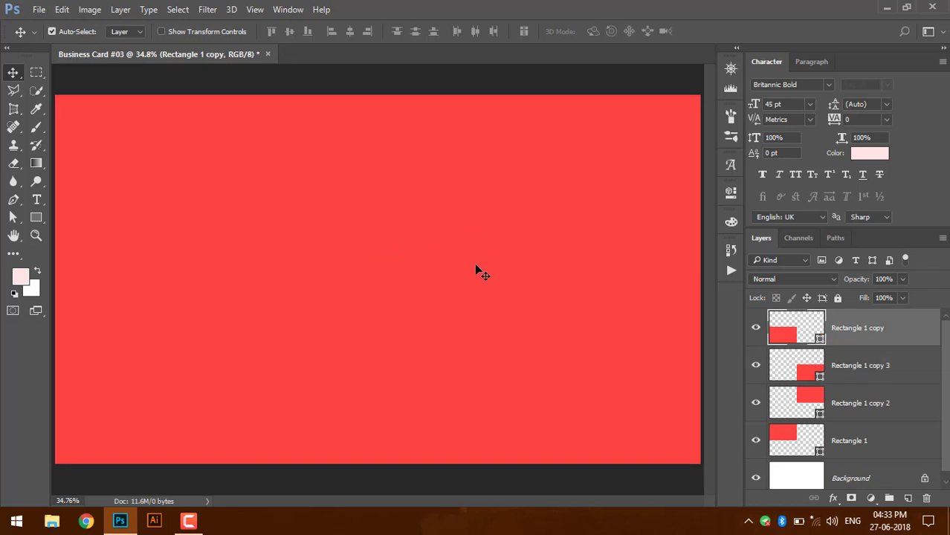
- Recolour the lower-left block blue with hex 4879c2
{"action": "left_click", "coordinate": [37, 218]}
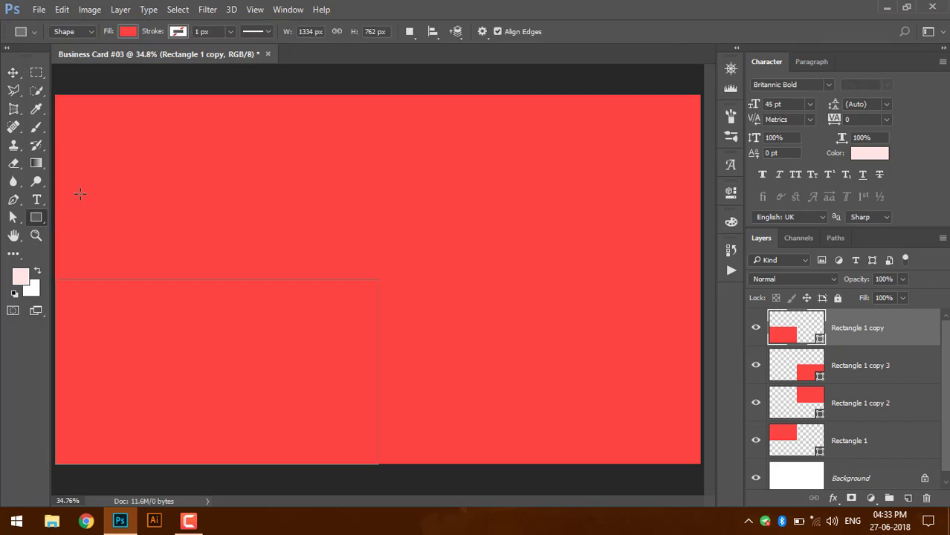
{"action": "left_click", "coordinate": [129, 32]}
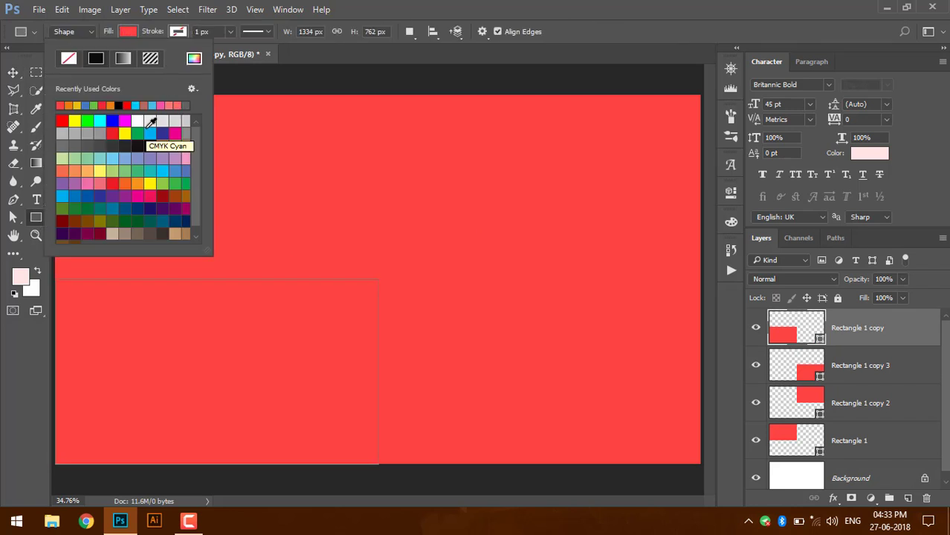
{"action": "left_click", "coordinate": [195, 59]}
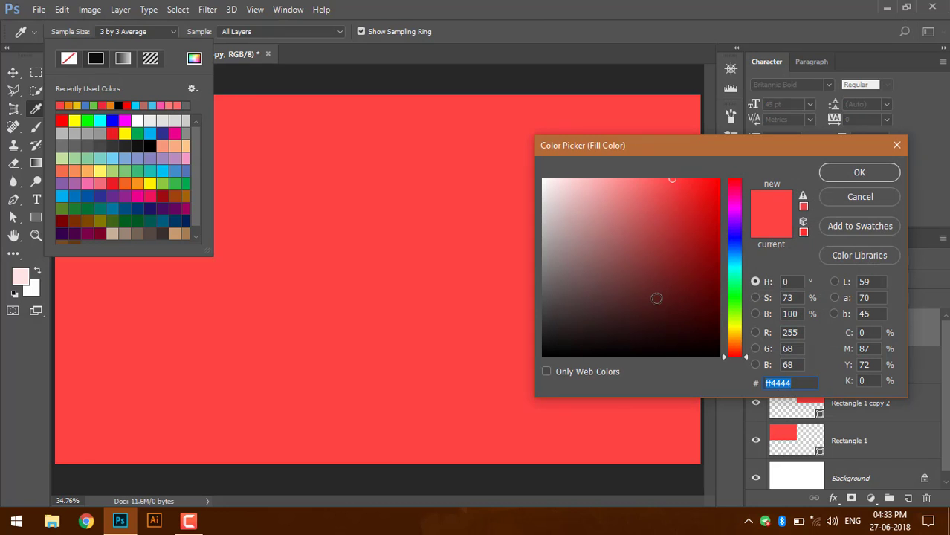
{"action": "type", "text": "487"}
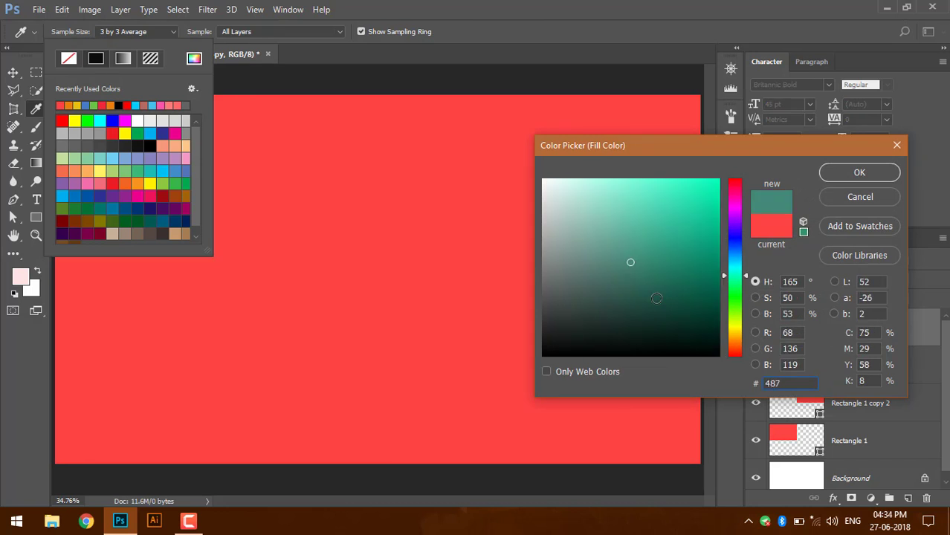
{"action": "type", "text": "9c2"}
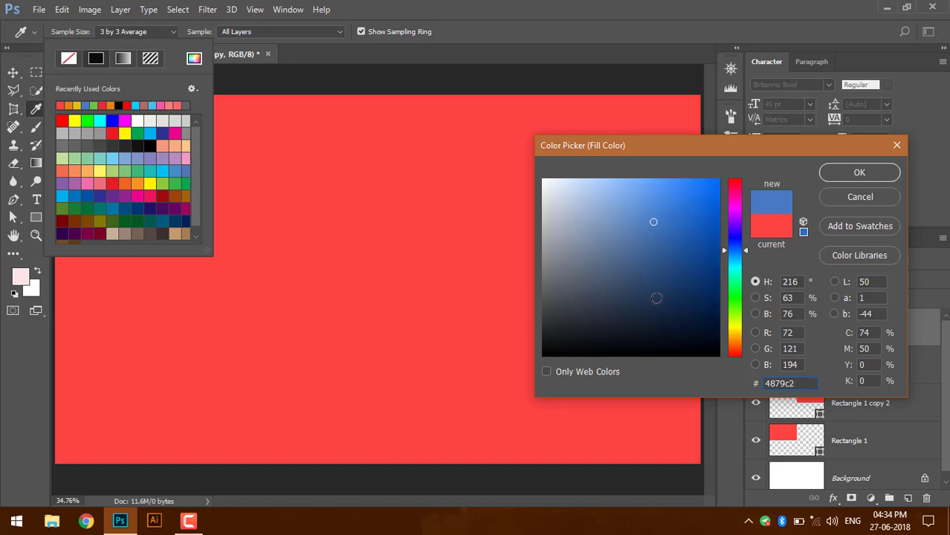
{"action": "key", "text": "Return"}
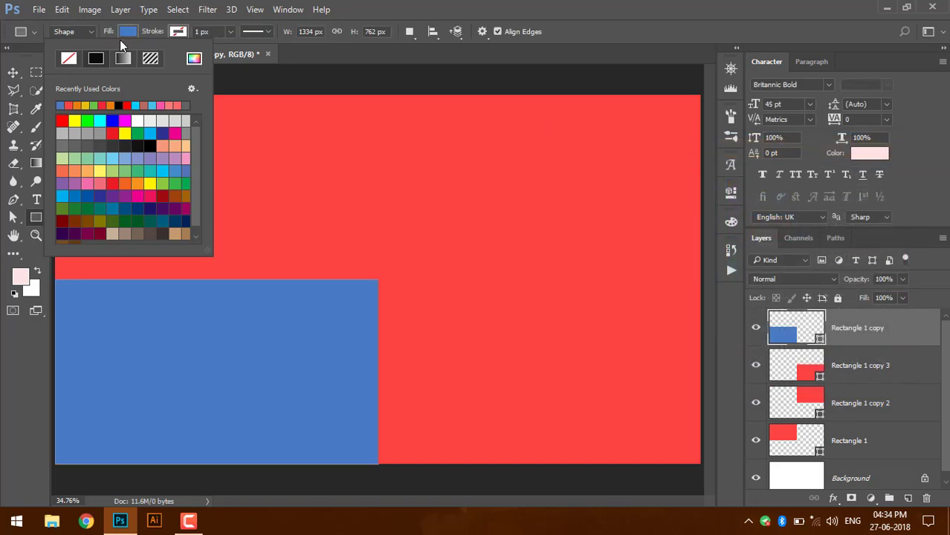
{"action": "left_click", "coordinate": [122, 32]}
- Select the top-right block and give it a green 6ac248 fill
{"action": "left_click", "coordinate": [11, 74]}
{"action": "left_click", "coordinate": [515, 202]}
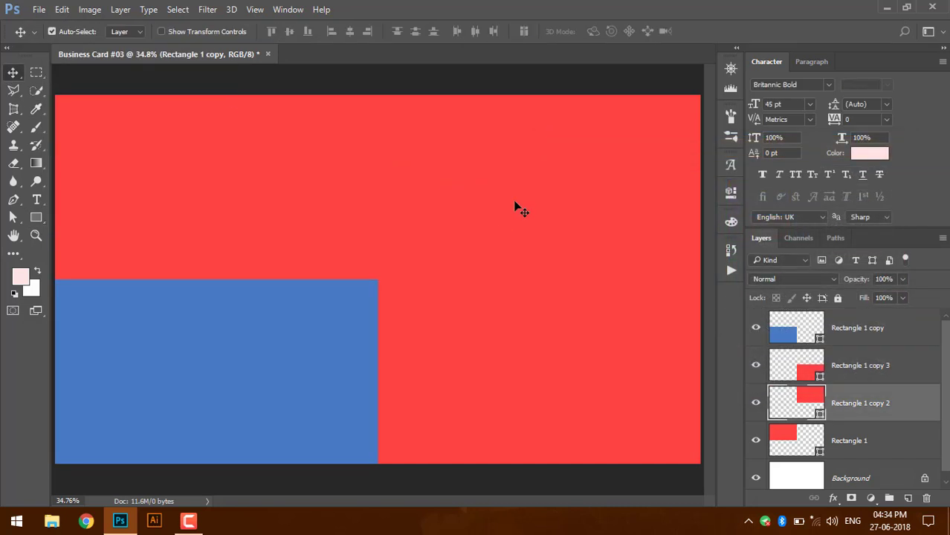
{"action": "left_click", "coordinate": [36, 217]}
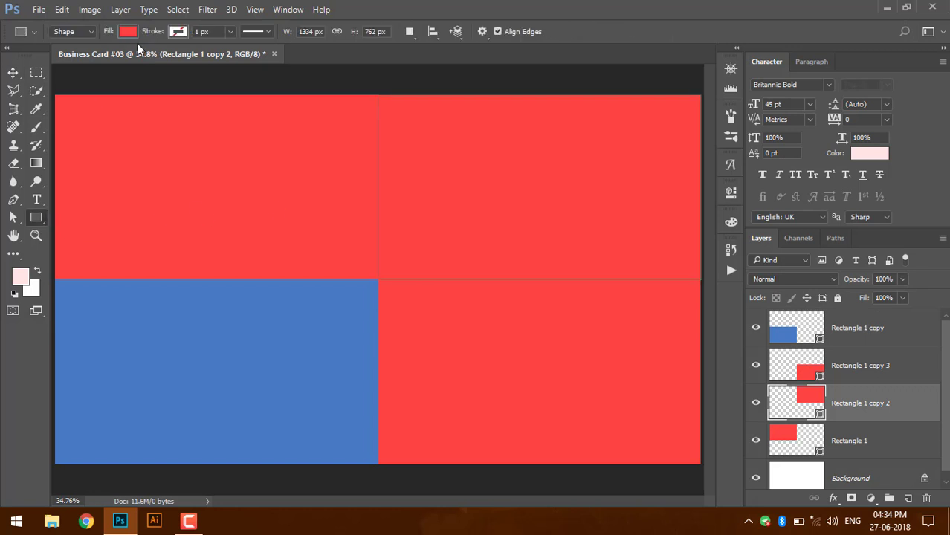
{"action": "left_click", "coordinate": [128, 31]}
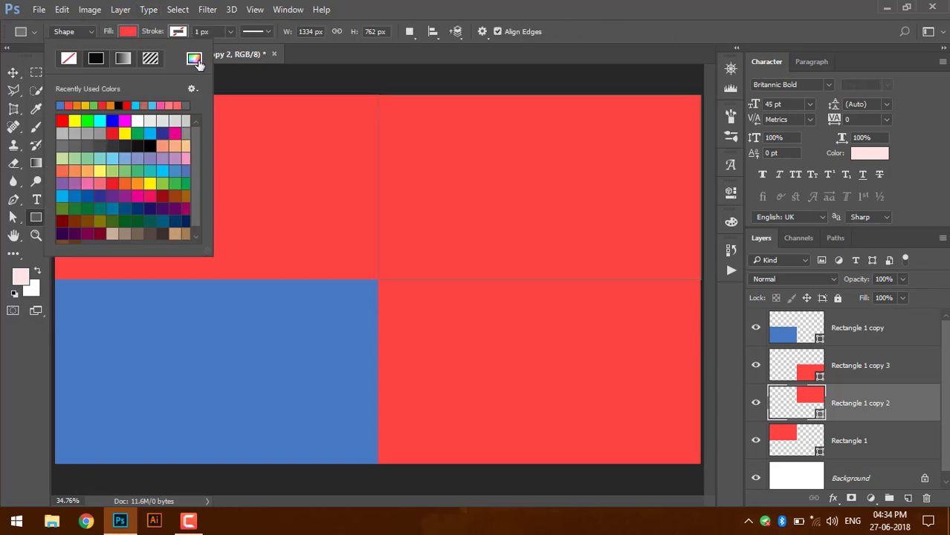
{"action": "left_click", "coordinate": [195, 59]}
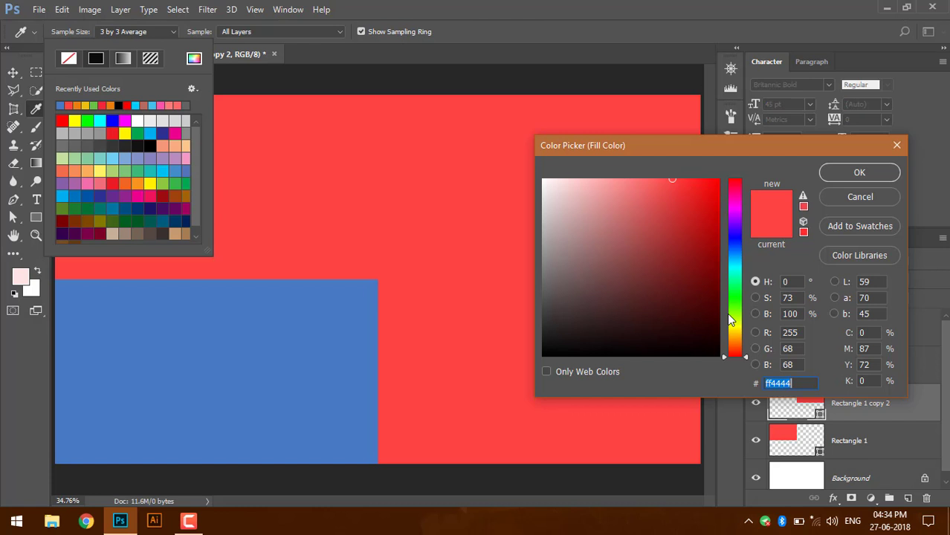
{"action": "type", "text": "6"}
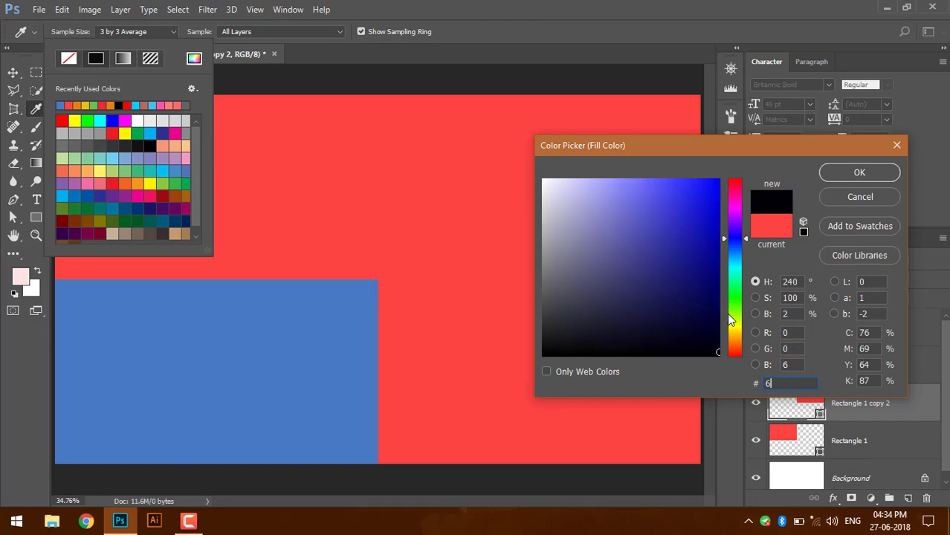
{"action": "type", "text": "ac"}
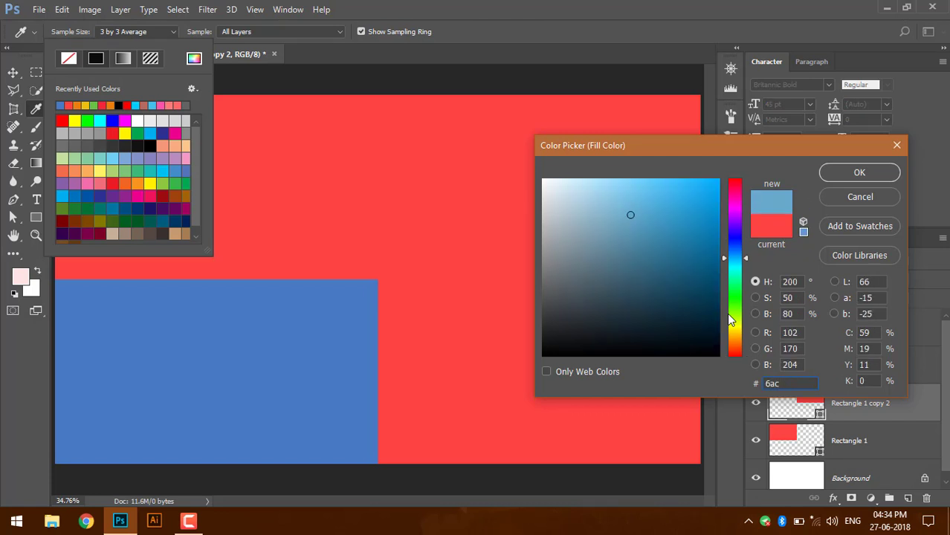
{"action": "type", "text": "248"}
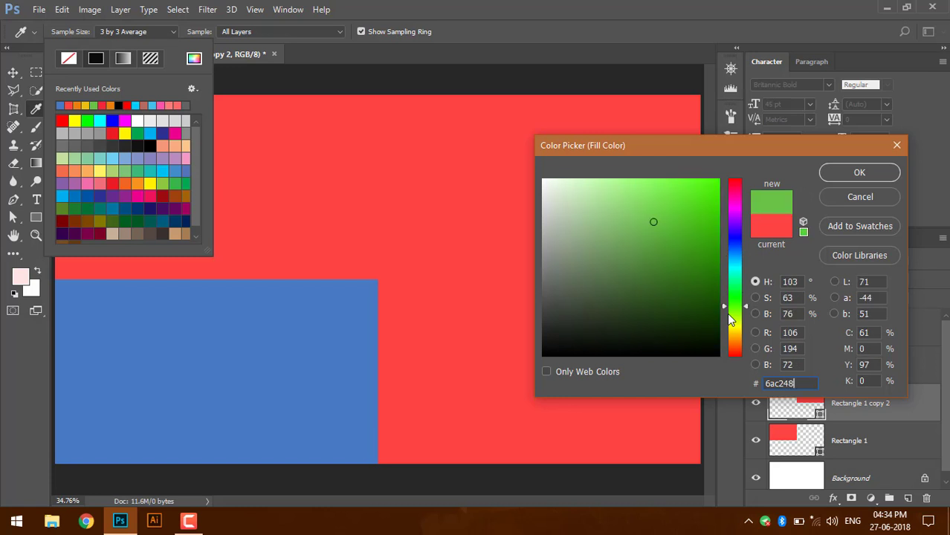
{"action": "key", "text": "Return"}
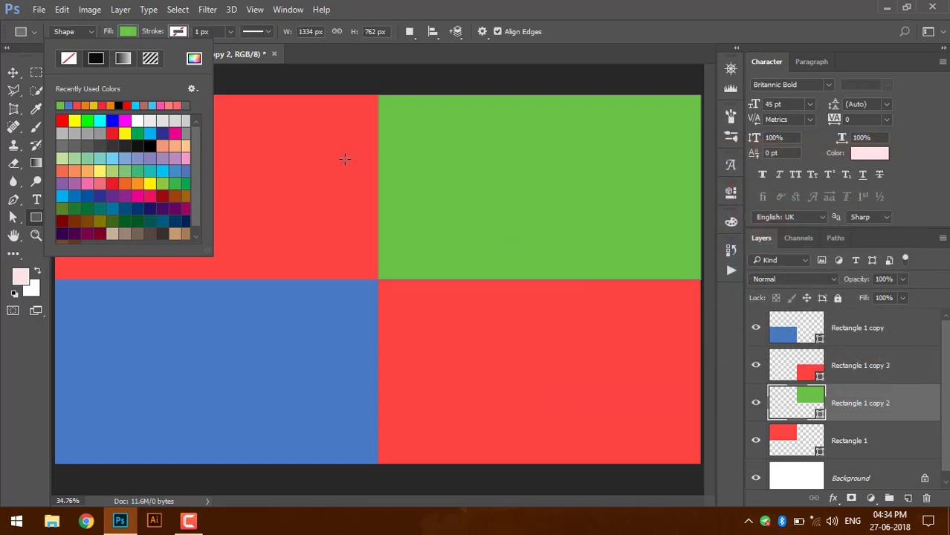
{"action": "left_click", "coordinate": [128, 31]}
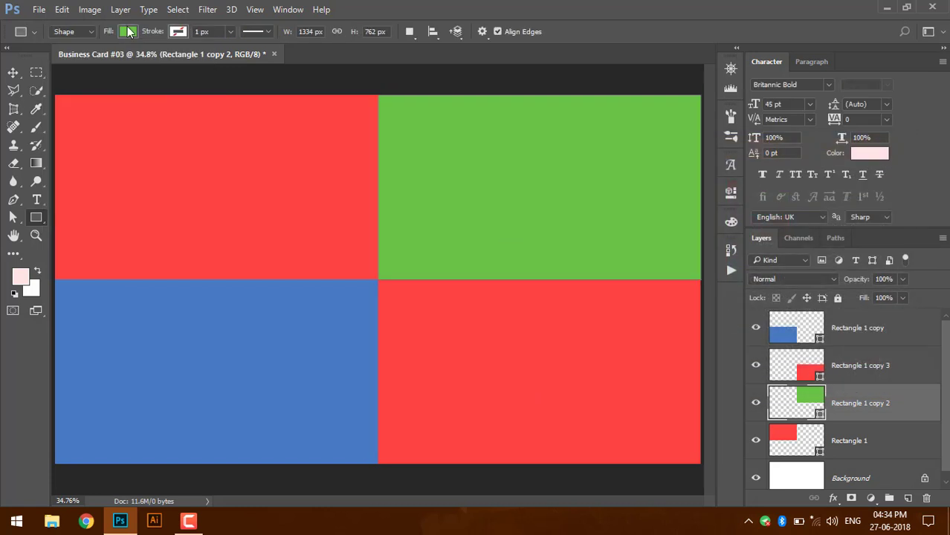
{"action": "left_click", "coordinate": [13, 71]}
{"action": "left_click", "coordinate": [419, 344]}
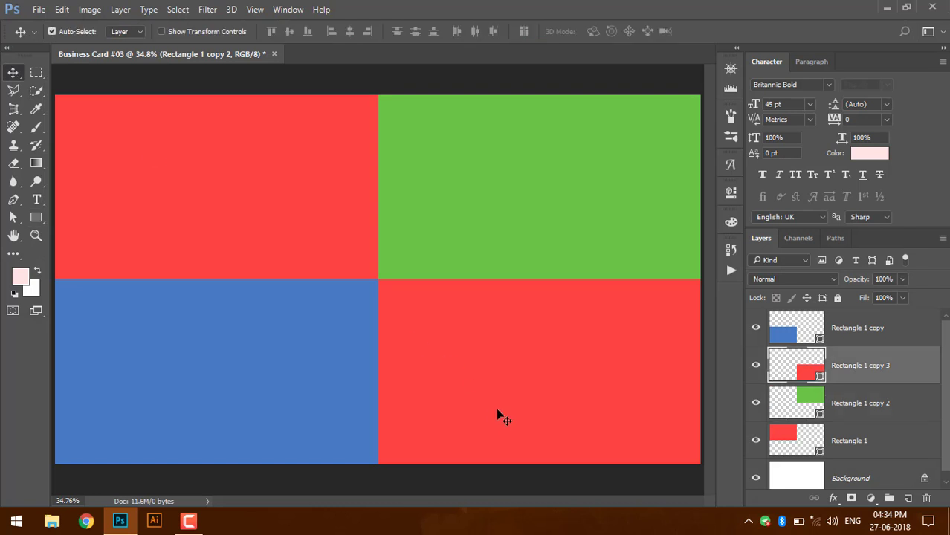
- Change the bottom-right block's fill to orange e9800f in the colour picker
{"action": "left_click", "coordinate": [37, 217]}
{"action": "left_click", "coordinate": [127, 31]}
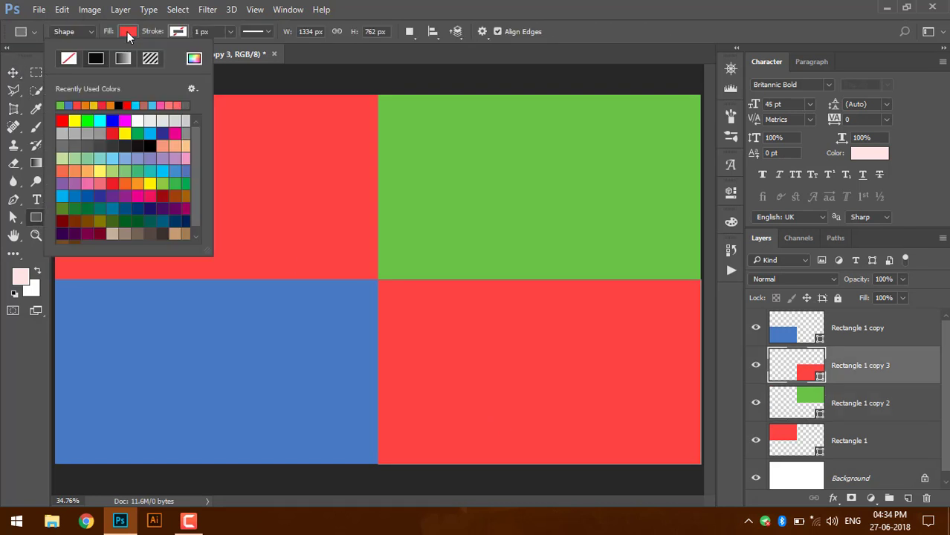
{"action": "left_click", "coordinate": [193, 58]}
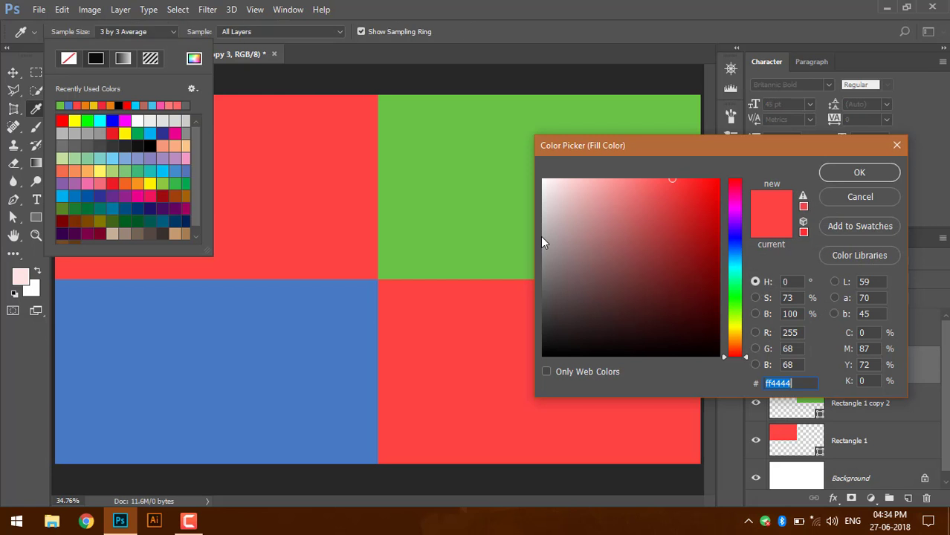
{"action": "type", "text": "e9"}
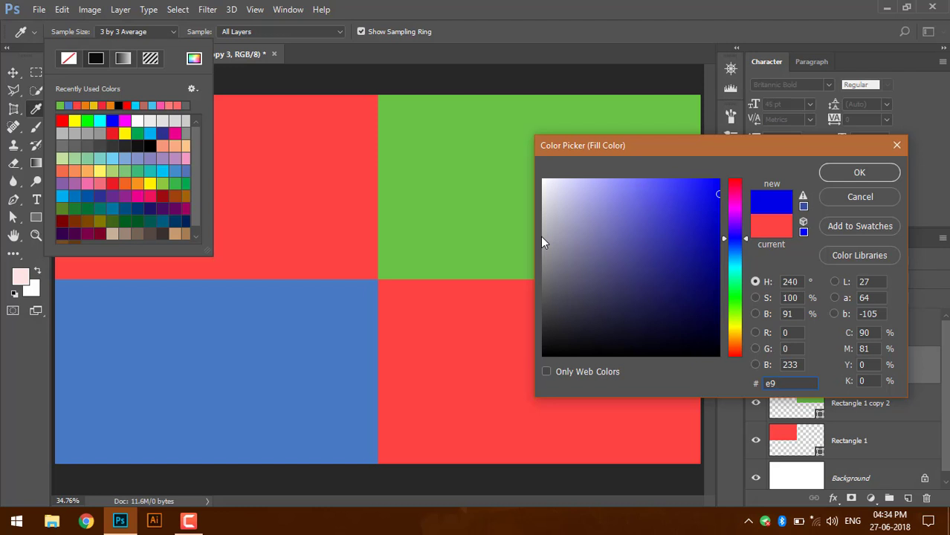
{"action": "type", "text": "800"}
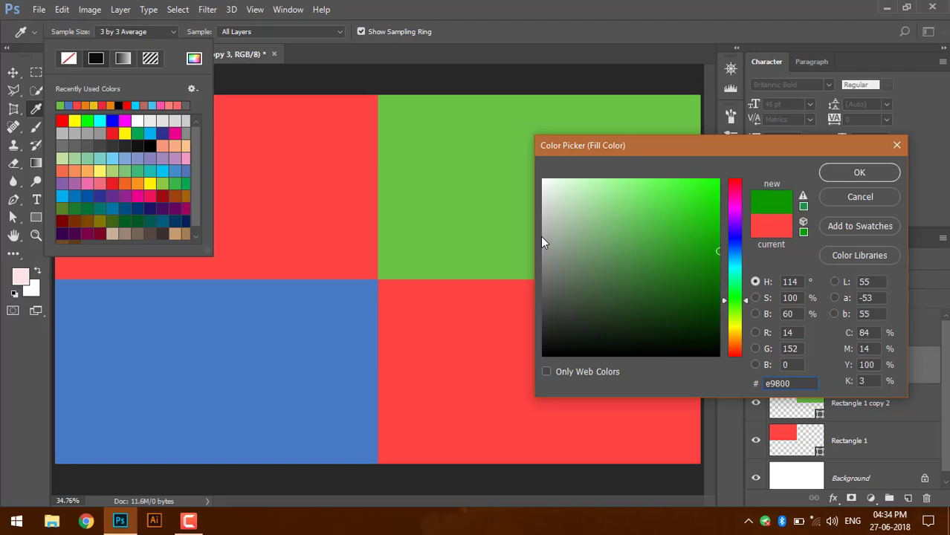
{"action": "key", "text": "BackSpace"}
{"action": "key", "text": "BackSpace"}
{"action": "key", "text": "BackSpace"}
{"action": "key", "text": "BackSpace"}
{"action": "key", "text": "BackSpace"}
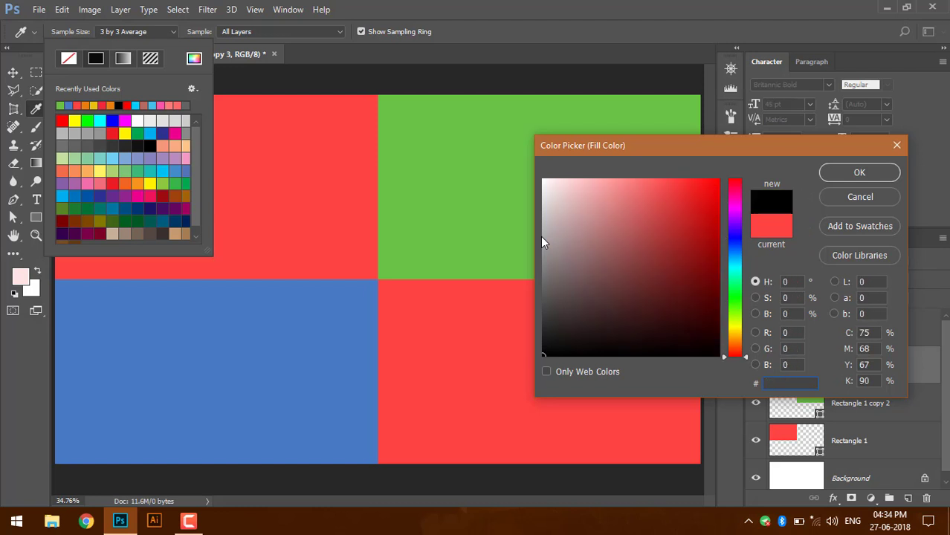
{"action": "type", "text": "e9"}
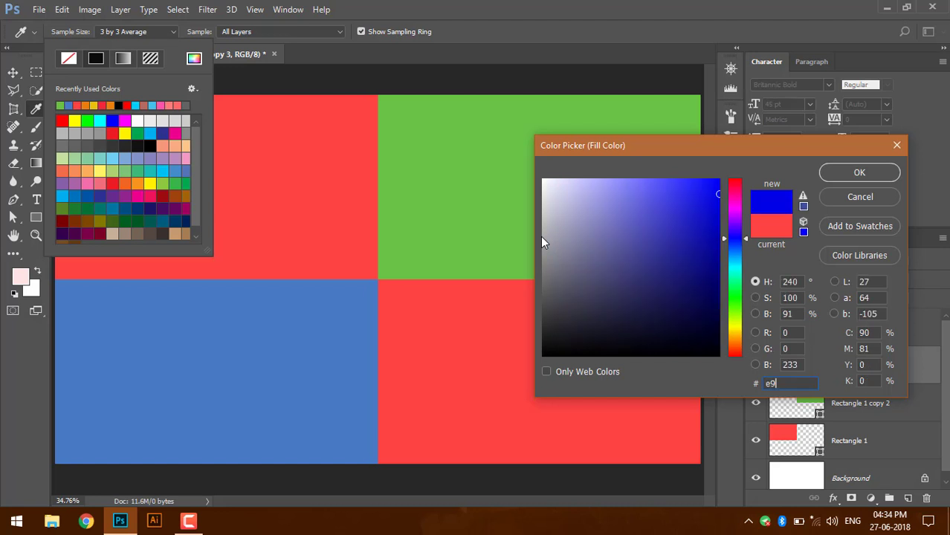
{"action": "type", "text": "800f"}
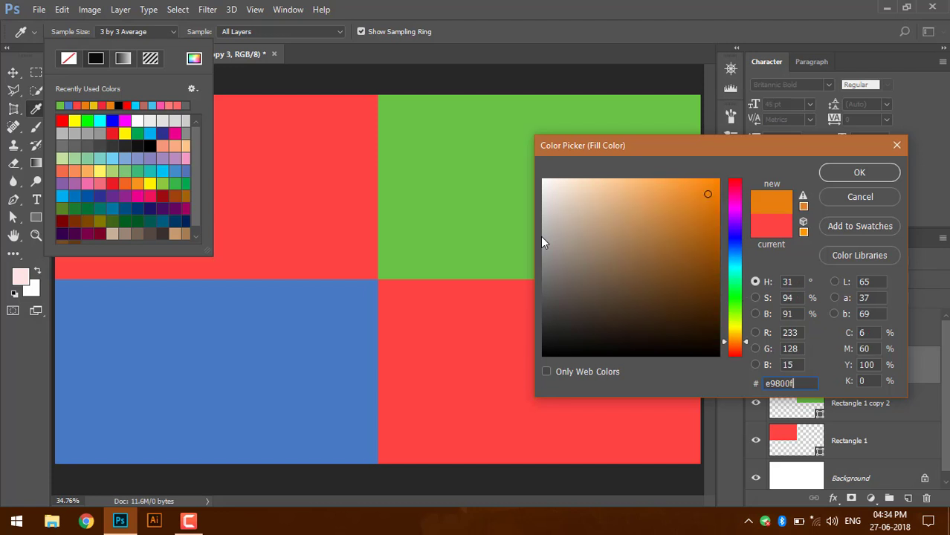
{"action": "key", "text": "Return"}
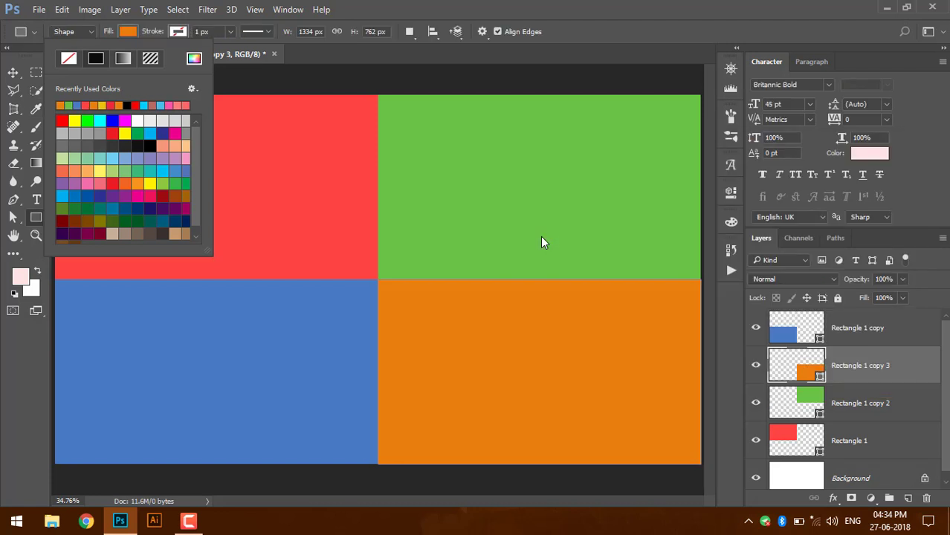
- Select the green block for free transform, undoing a trial drag-resize
{"action": "left_click", "coordinate": [131, 34]}
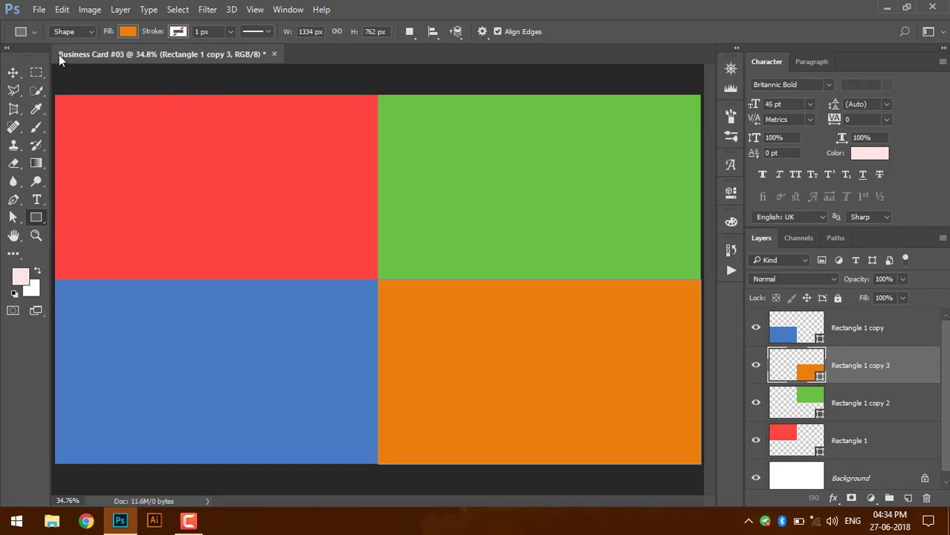
{"action": "left_click", "coordinate": [290, 347]}
{"action": "left_click", "coordinate": [272, 213]}
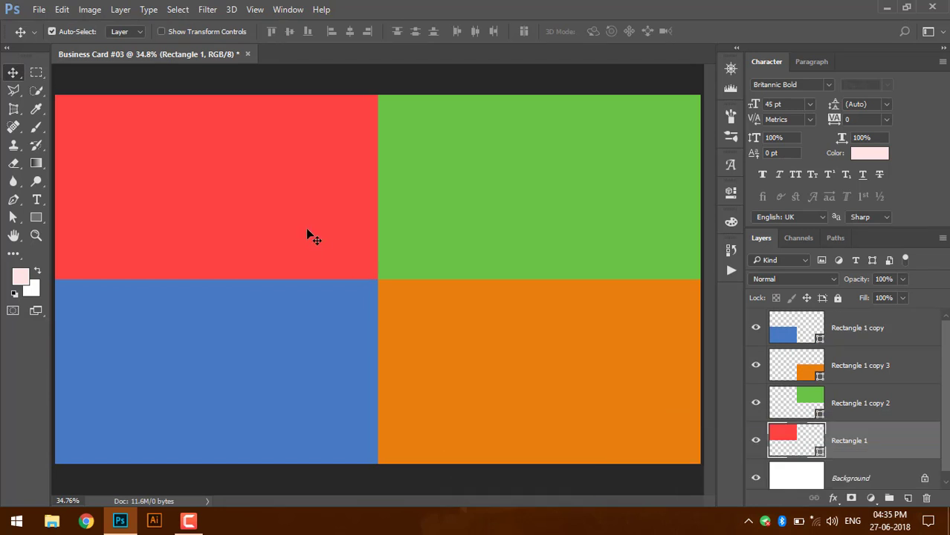
{"action": "left_click", "coordinate": [529, 222]}
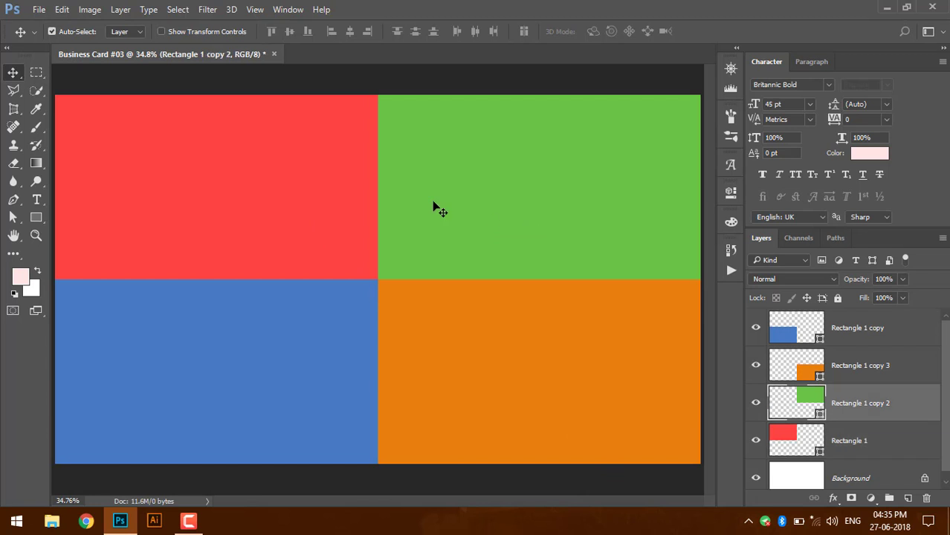
{"action": "key", "text": "ctrl+t"}
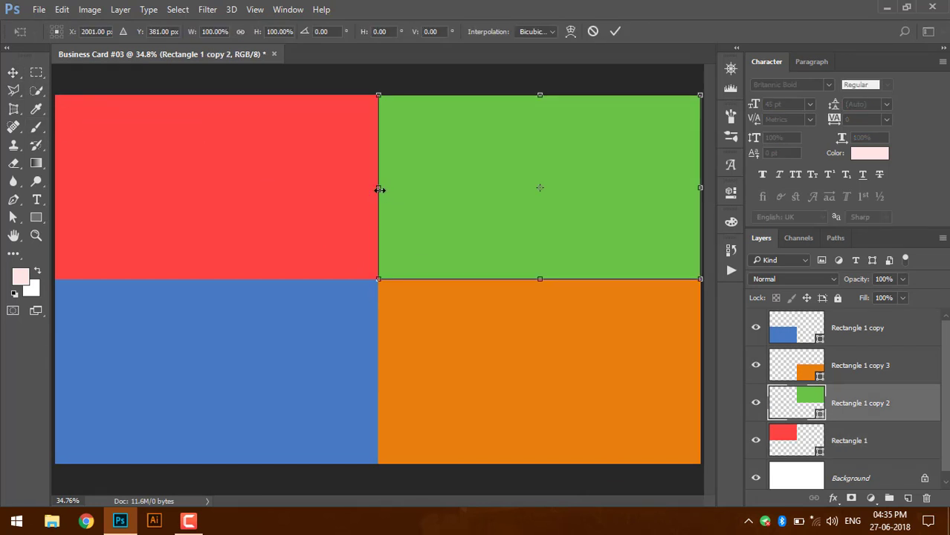
{"action": "left_click_drag", "start_coordinate": [380, 190], "coordinate": [473, 192]}
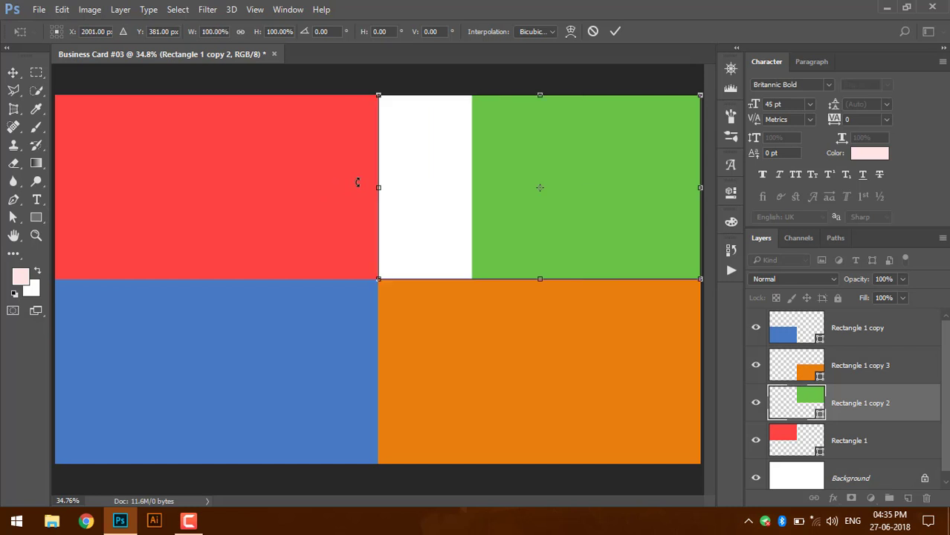
{"action": "key", "text": "ctrl+z"}
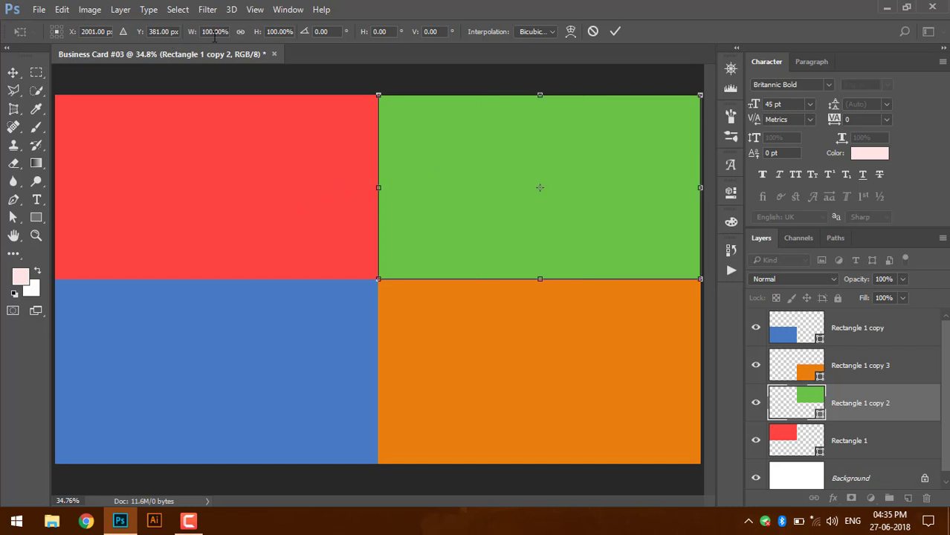
- Set the green block's width to 70% and move it flush to the card's right edge
{"action": "left_click", "coordinate": [225, 32]}
{"action": "left_click", "coordinate": [226, 31]}
{"action": "type", "text": "60"}
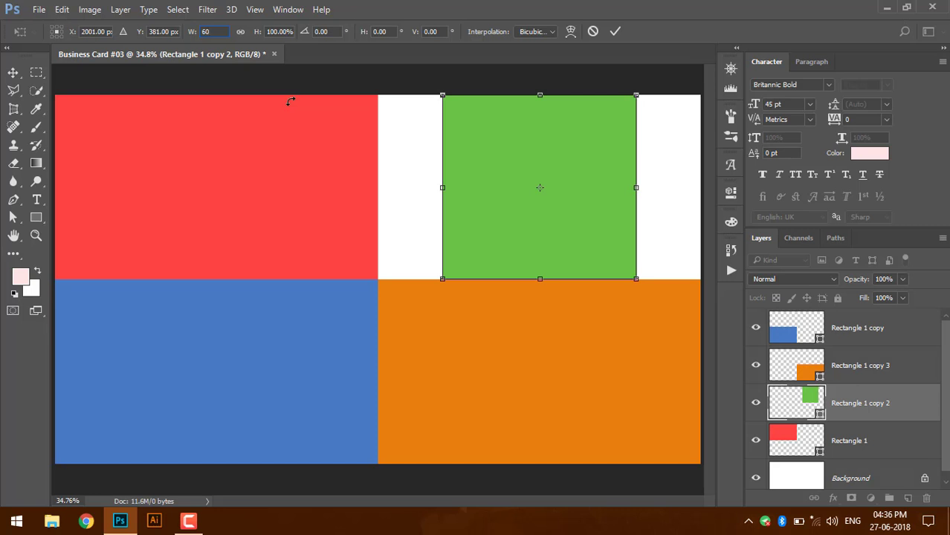
{"action": "key", "text": "BackSpace"}
{"action": "key", "text": "BackSpace"}
{"action": "type", "text": "70"}
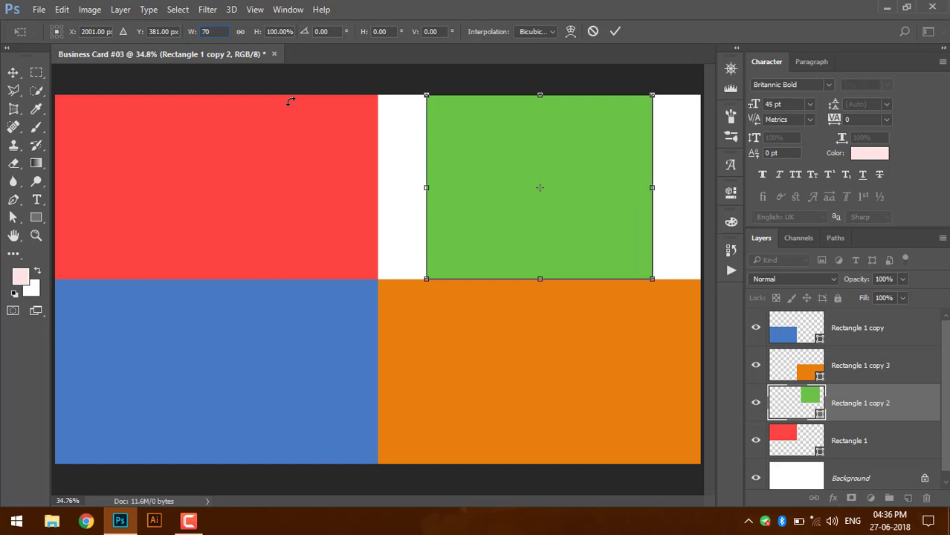
{"action": "left_click", "coordinate": [616, 32]}
{"action": "left_click_drag", "start_coordinate": [540, 224], "coordinate": [587, 229]}
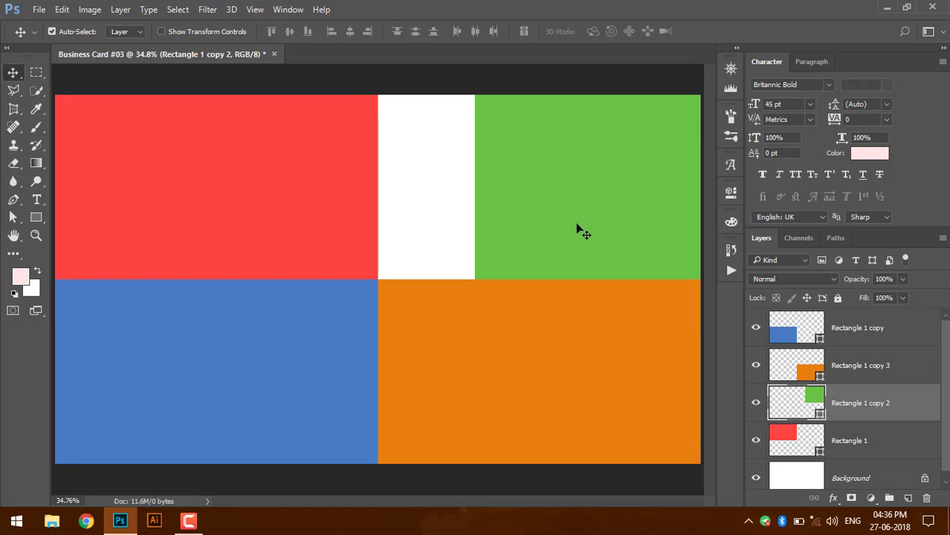
{"action": "left_click", "coordinate": [256, 195]}
- Widen the red block so it meets the green block
{"action": "key", "text": "ctrl+t"}
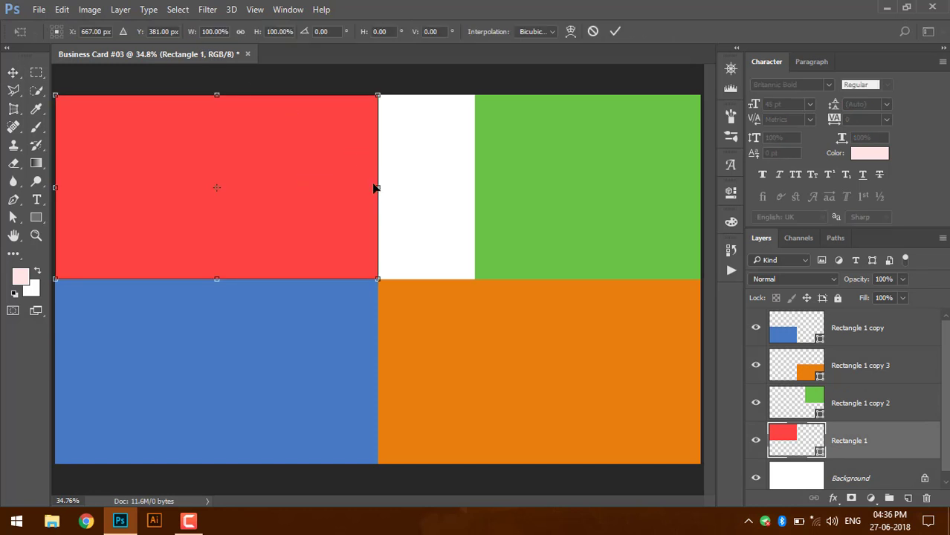
{"action": "left_click_drag", "start_coordinate": [377, 188], "coordinate": [475, 190]}
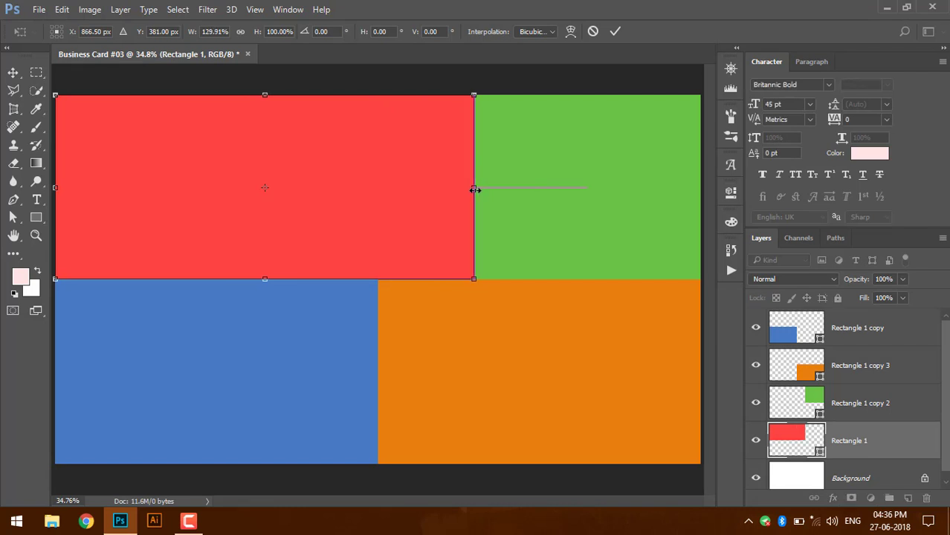
{"action": "key", "text": "Return"}
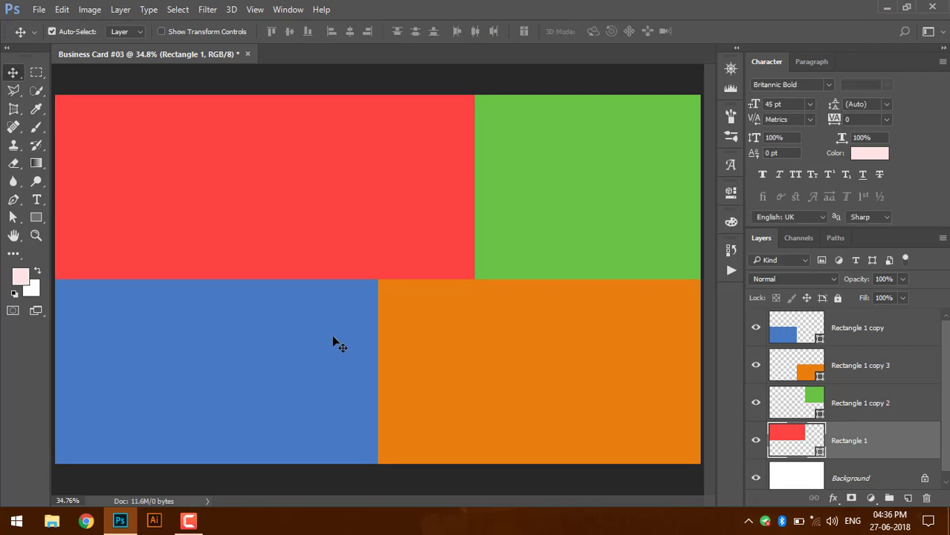
- Narrow the blue bottom-left block from its right side
{"action": "left_click", "coordinate": [332, 339]}
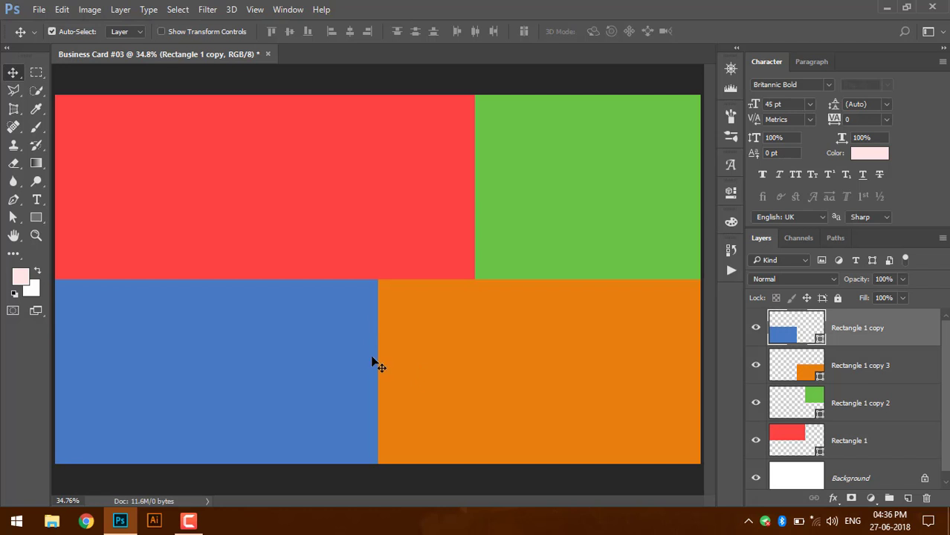
{"action": "key", "text": "ctrl+t"}
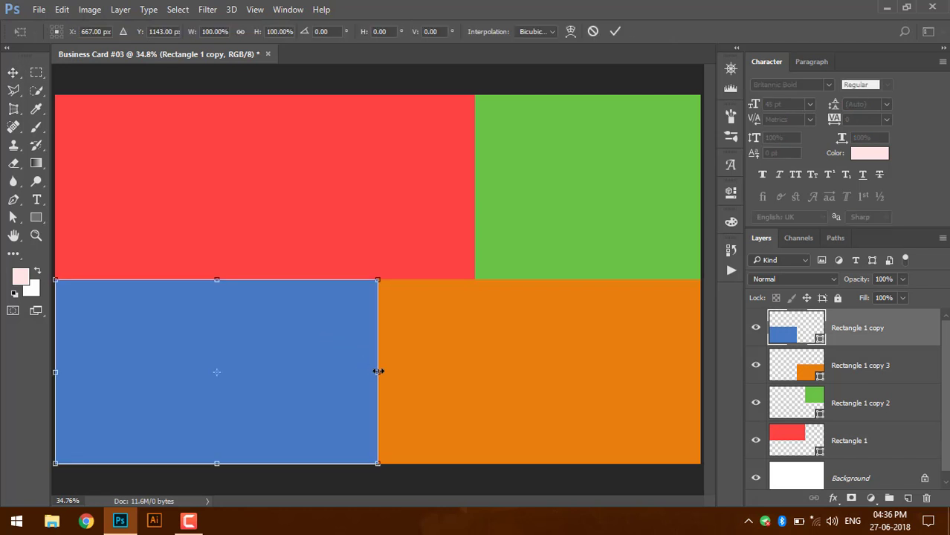
{"action": "left_click_drag", "start_coordinate": [378, 371], "coordinate": [304, 372]}
{"action": "key", "text": "Return"}
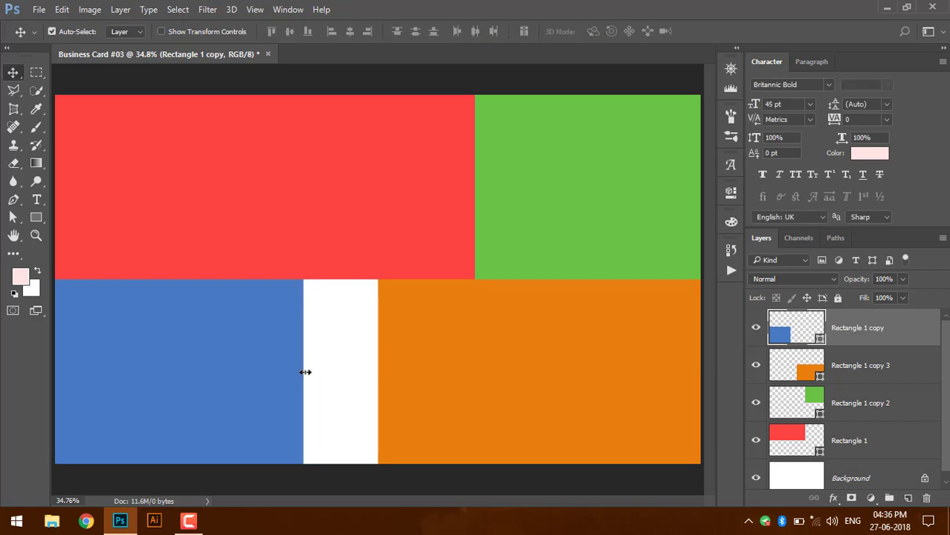
- Stretch the orange block left until it meets the blue block
{"action": "left_click", "coordinate": [456, 391]}
{"action": "key", "text": "ctrl+t"}
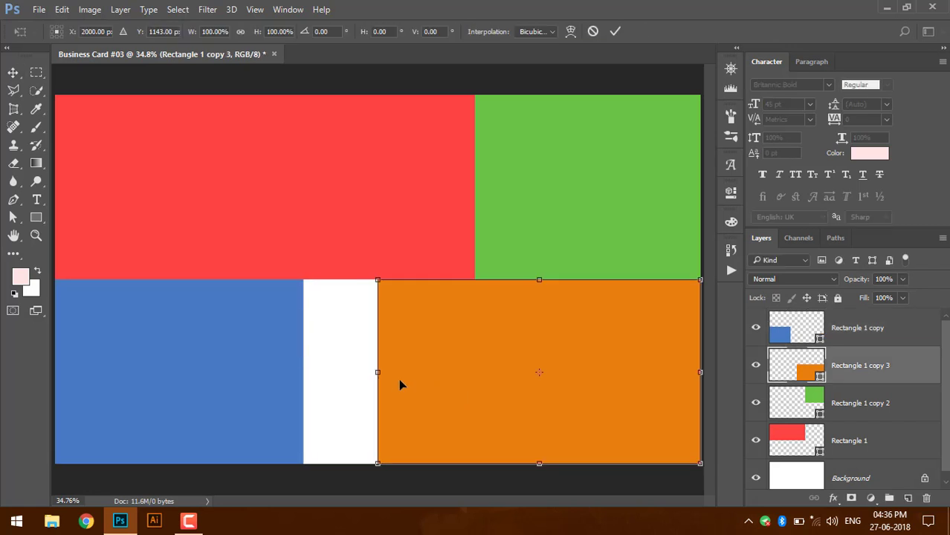
{"action": "left_click_drag", "start_coordinate": [378, 375], "coordinate": [298, 374]}
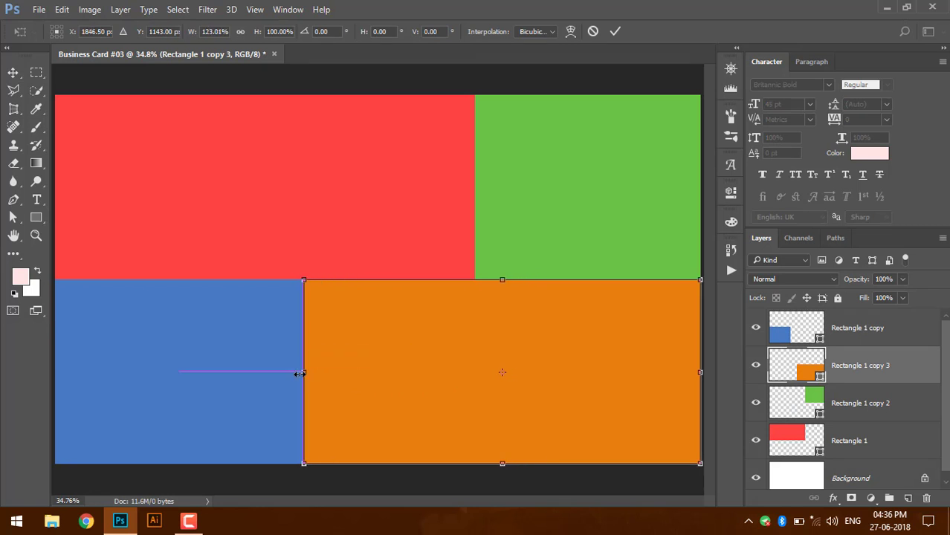
{"action": "key", "text": "Return"}
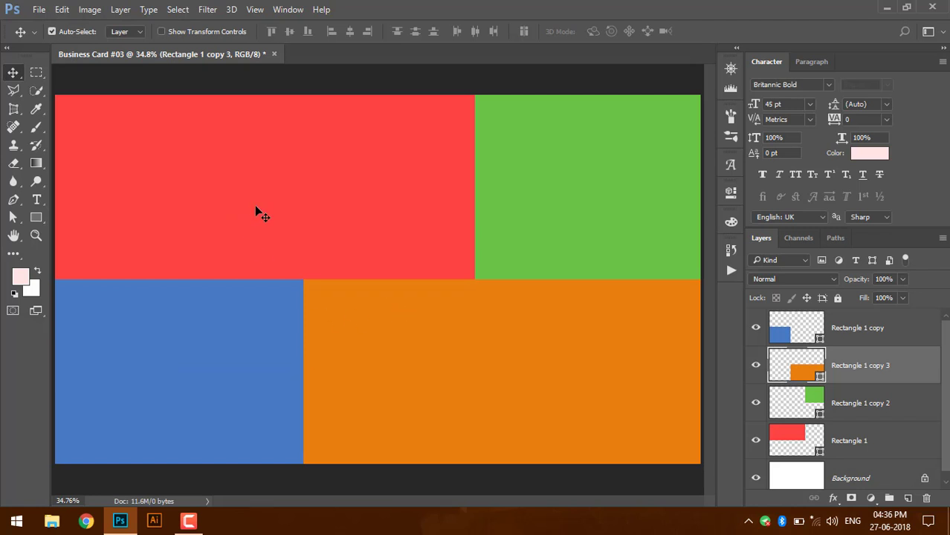
{"action": "left_click", "coordinate": [282, 269]}
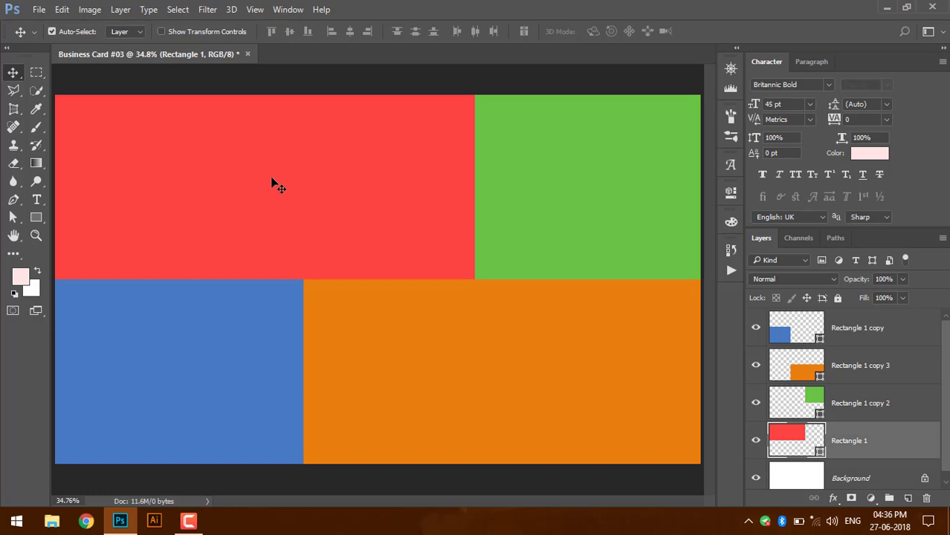
- Draw a rounded rectangle nearly covering the whole card
{"action": "left_click", "coordinate": [43, 220]}
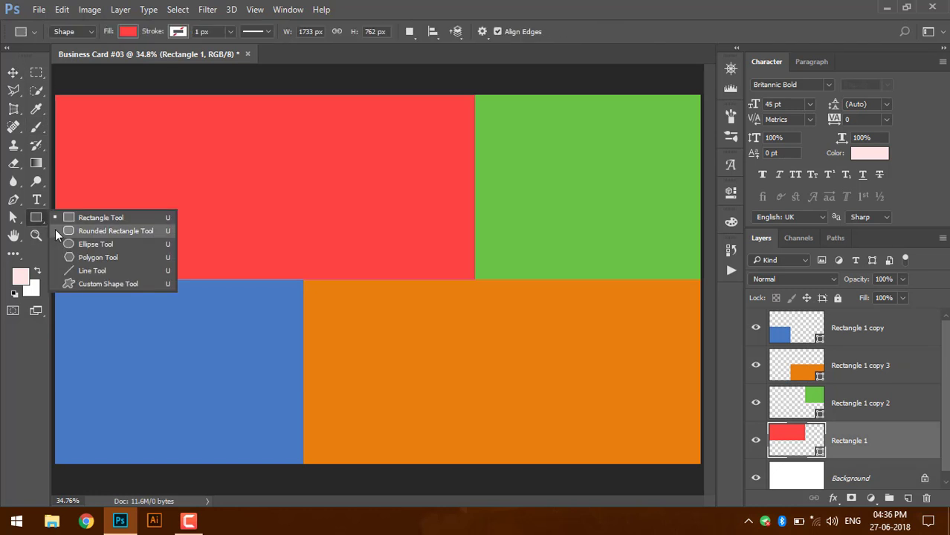
{"action": "left_click", "coordinate": [55, 229]}
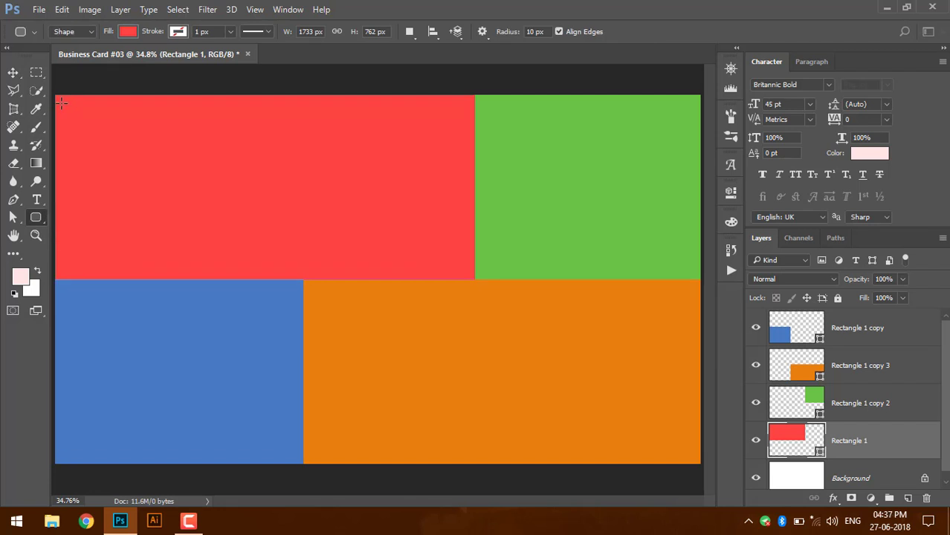
{"action": "left_click_drag", "start_coordinate": [64, 107], "coordinate": [692, 455]}
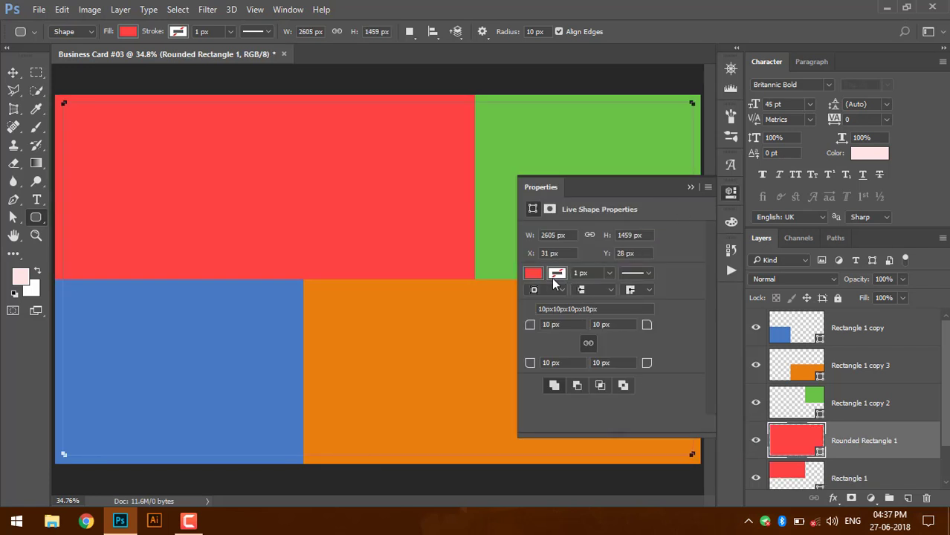
- Give the rounded rectangle no fill and a black 1 px stroke
{"action": "left_click", "coordinate": [539, 274]}
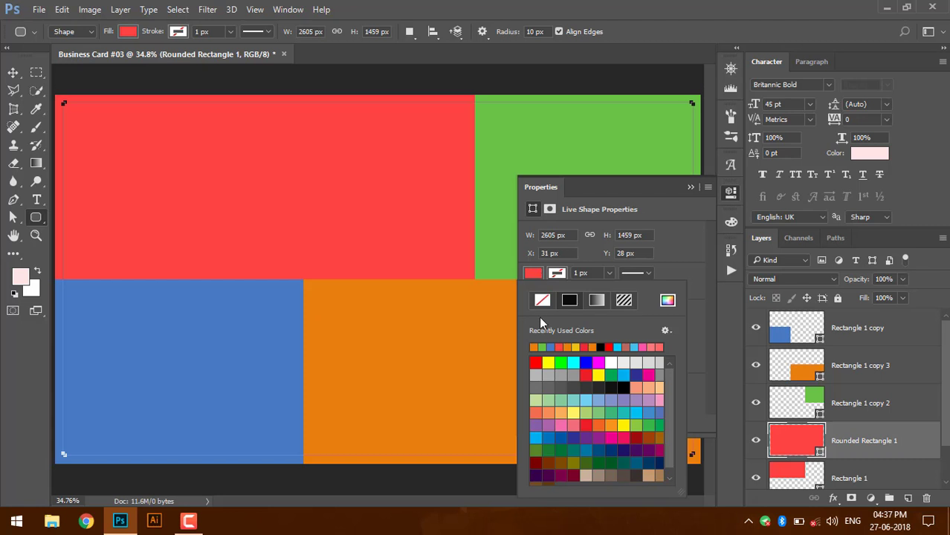
{"action": "left_click", "coordinate": [542, 300]}
{"action": "left_click", "coordinate": [552, 276]}
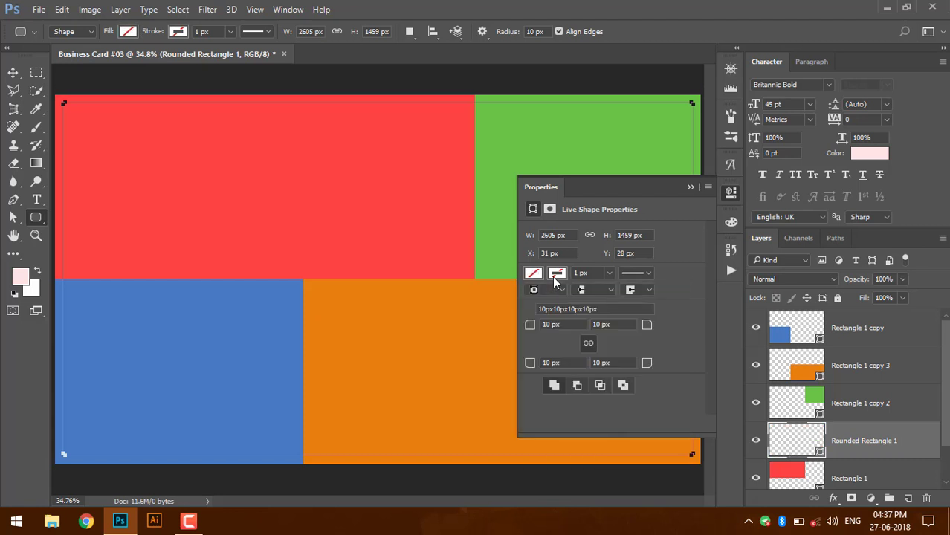
{"action": "left_click", "coordinate": [555, 277]}
{"action": "left_click", "coordinate": [569, 300]}
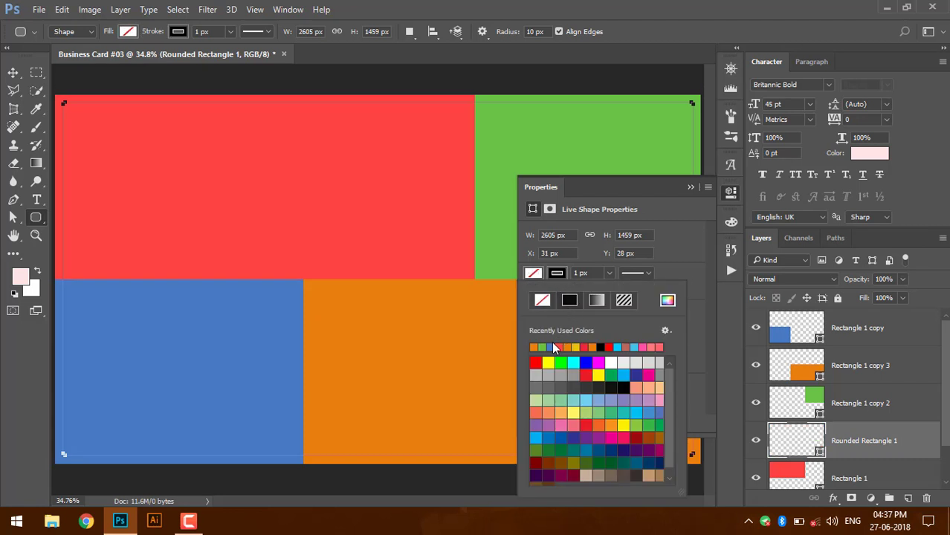
{"action": "left_click", "coordinate": [601, 348]}
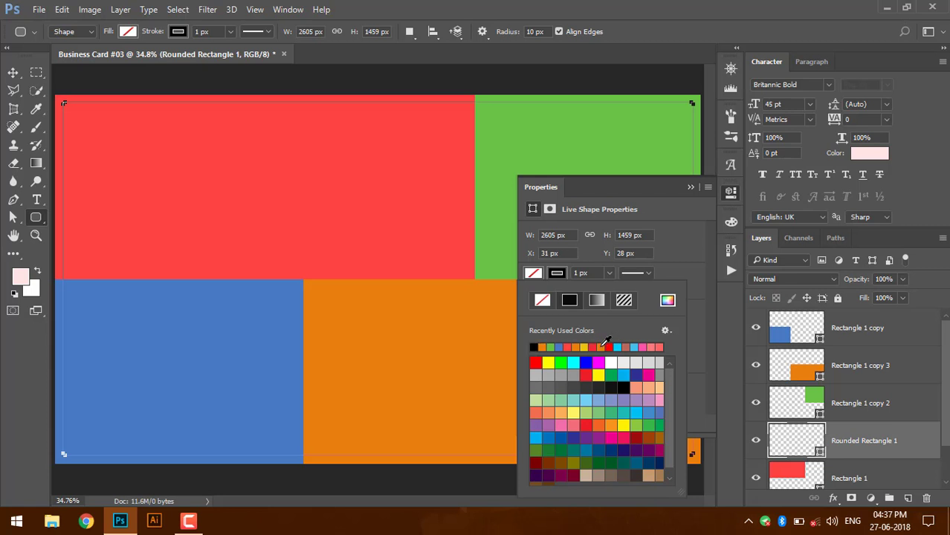
{"action": "left_click", "coordinate": [598, 272]}
{"action": "left_click", "coordinate": [591, 273]}
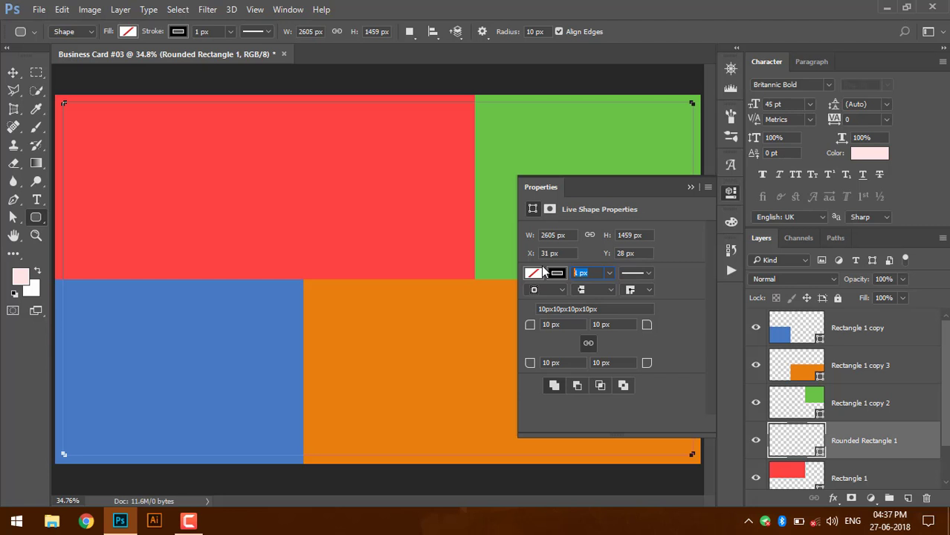
{"action": "key", "text": "Return"}
{"action": "left_click", "coordinate": [692, 187]}
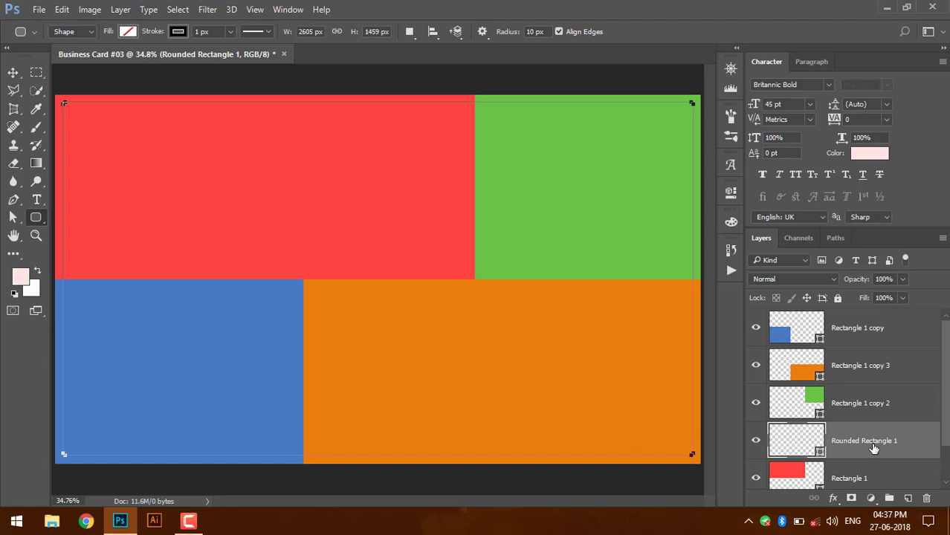
{"action": "left_click", "coordinate": [794, 448], "text": "ctrl"}
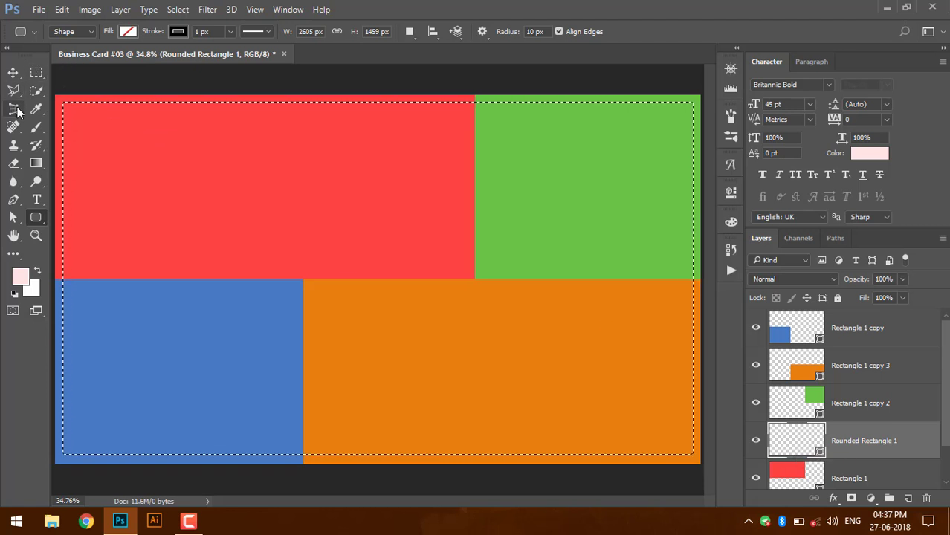
{"action": "key", "text": "ctrl+d"}
{"action": "key", "text": "v"}
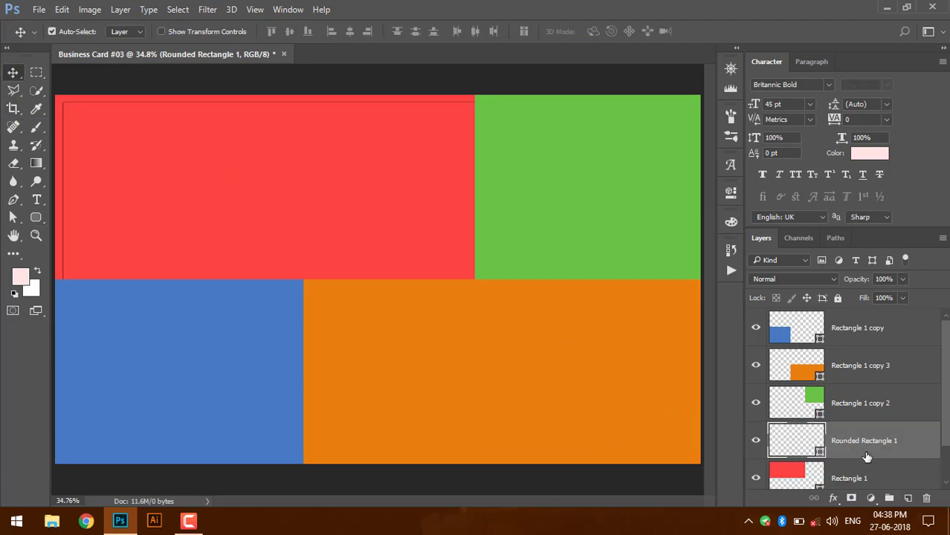
{"action": "left_click_drag", "start_coordinate": [868, 442], "coordinate": [863, 394]}
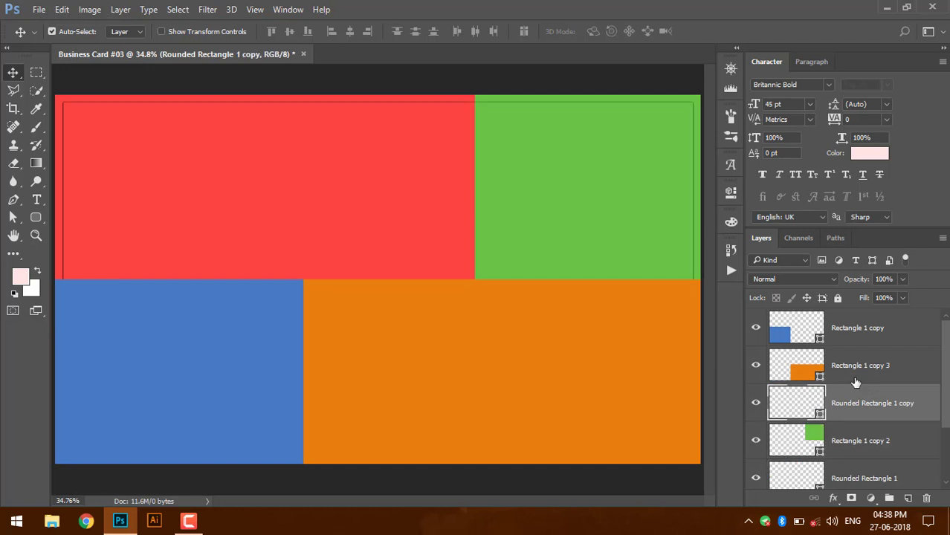
{"action": "left_click", "coordinate": [820, 282]}
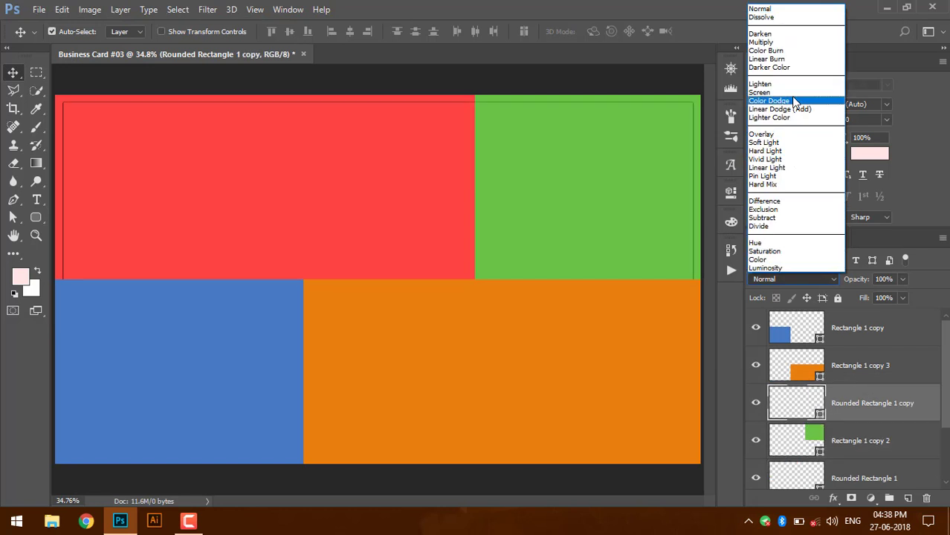
{"action": "left_click", "coordinate": [788, 41]}
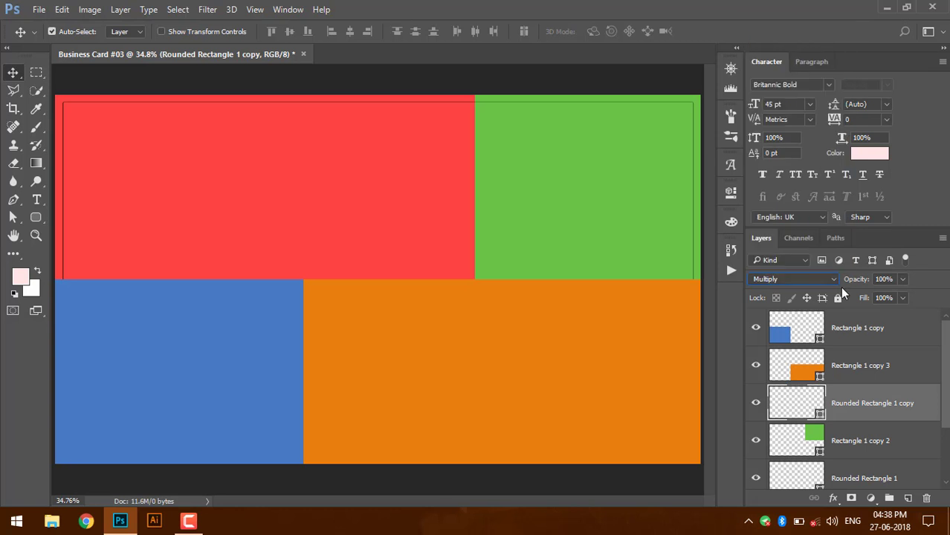
{"action": "left_click_drag", "start_coordinate": [842, 404], "coordinate": [843, 365]}
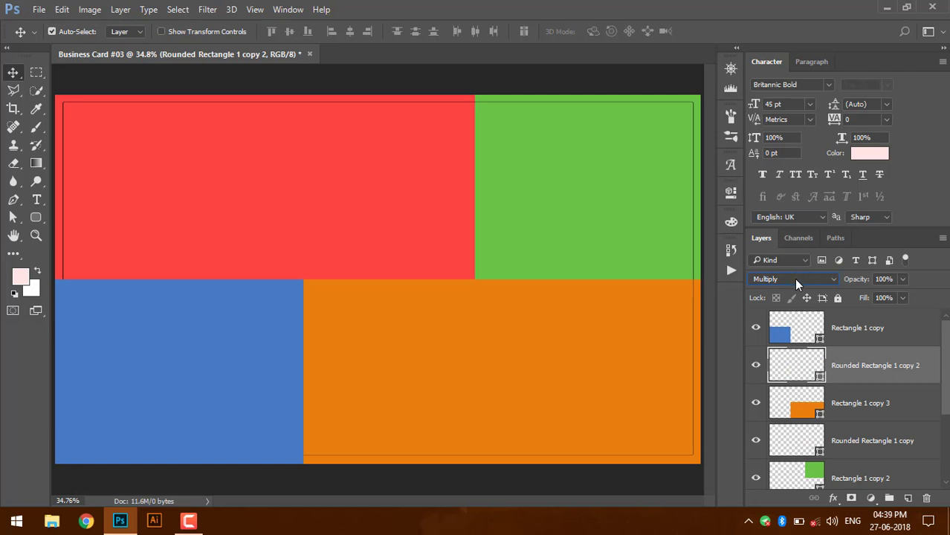
{"action": "left_click_drag", "start_coordinate": [841, 370], "coordinate": [841, 320]}
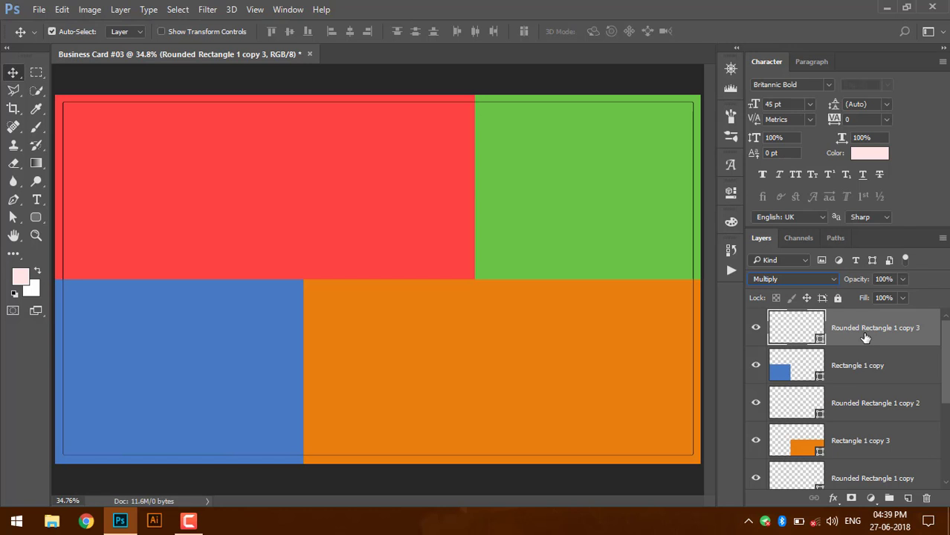
{"action": "key", "text": "Return"}
{"action": "key", "text": "Delete"}
{"action": "key", "text": "Delete"}
{"action": "key", "text": "Delete"}
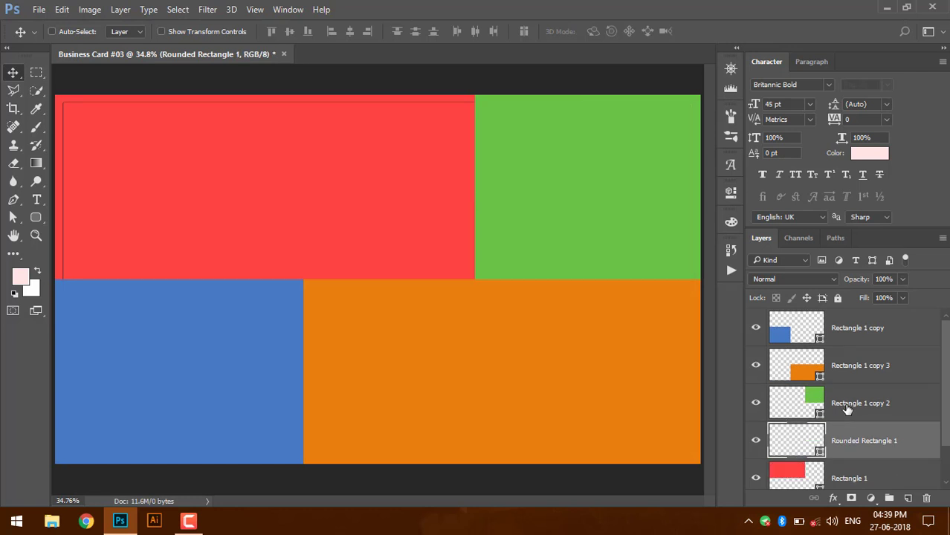
- Move the Rounded Rectangle 1 border layer to the top of the layer stack
{"action": "key", "text": "ctrl+Return"}
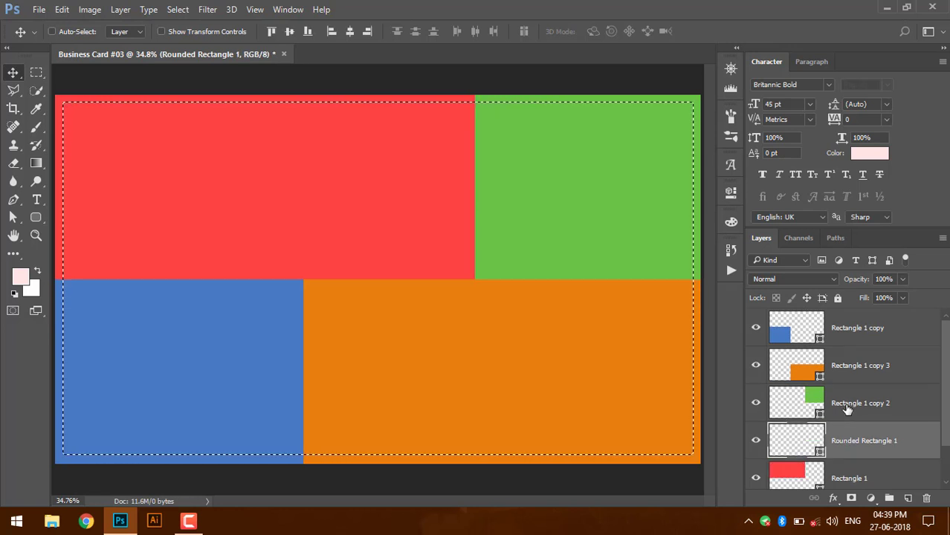
{"action": "key", "text": "ctrl+d"}
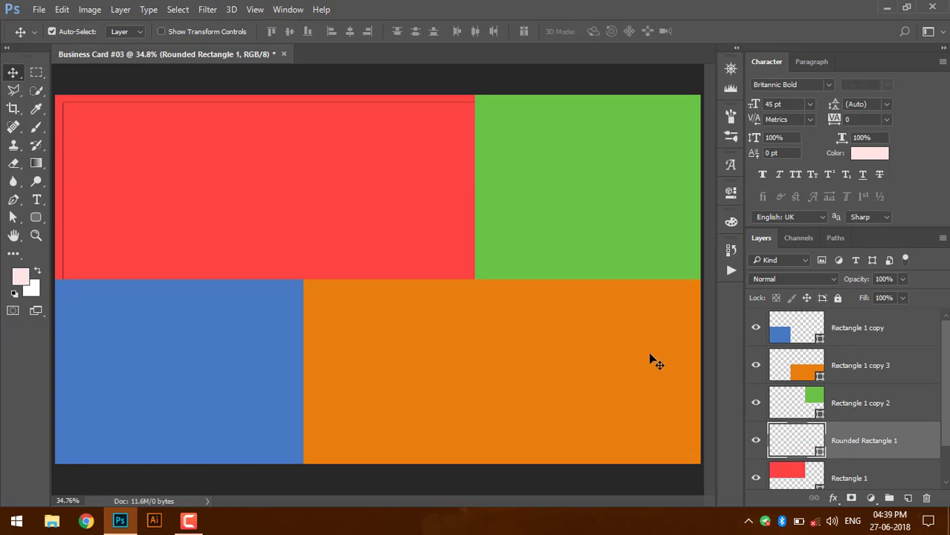
{"action": "left_click_drag", "start_coordinate": [851, 452], "coordinate": [826, 308]}
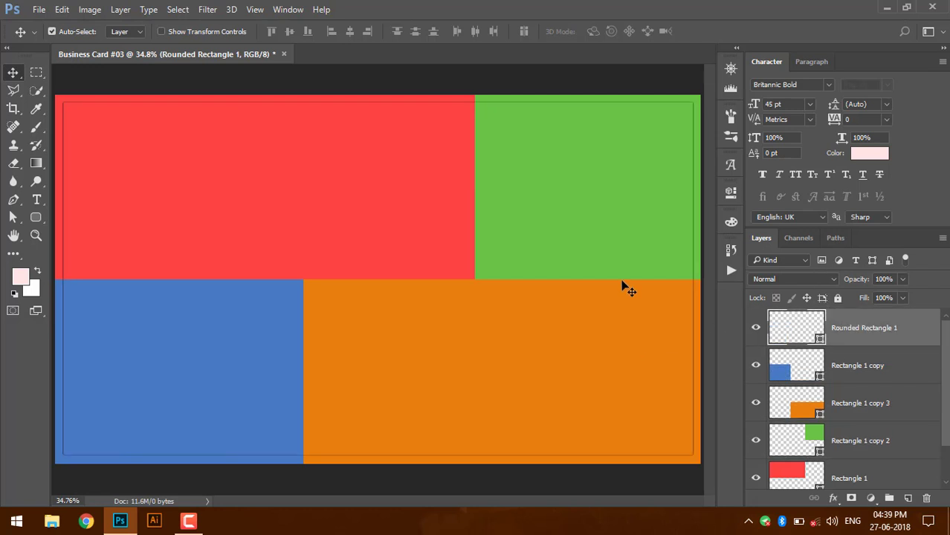
{"action": "key", "text": "u"}
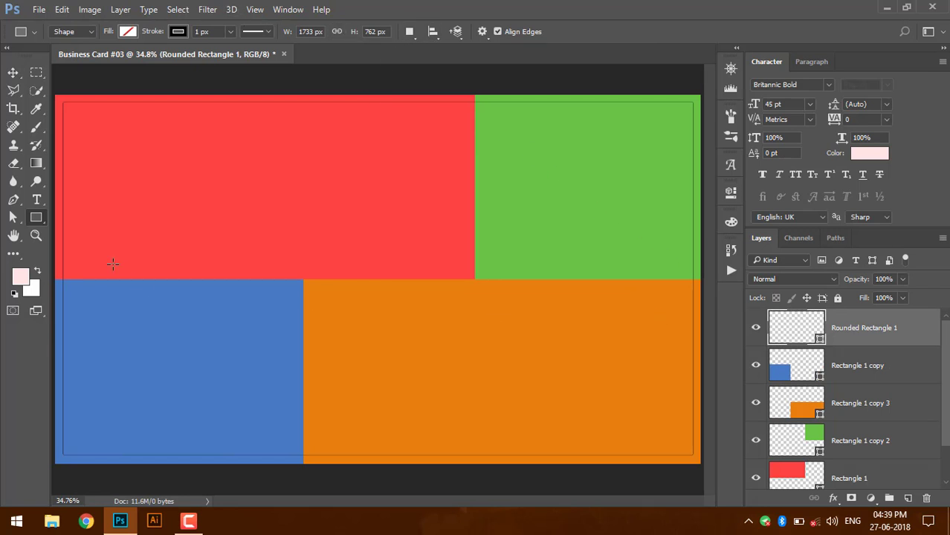
{"action": "right_click", "coordinate": [39, 218]}
{"action": "left_click", "coordinate": [51, 229]}
- Set a 20 px corner radius, then undo the border's layer move and fill removal
{"action": "left_click", "coordinate": [545, 32]}
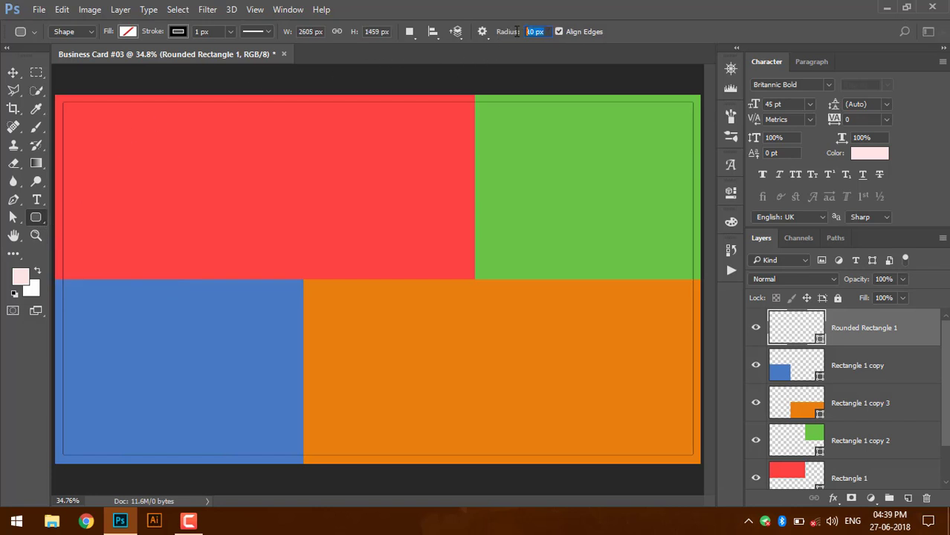
{"action": "type", "text": "20"}
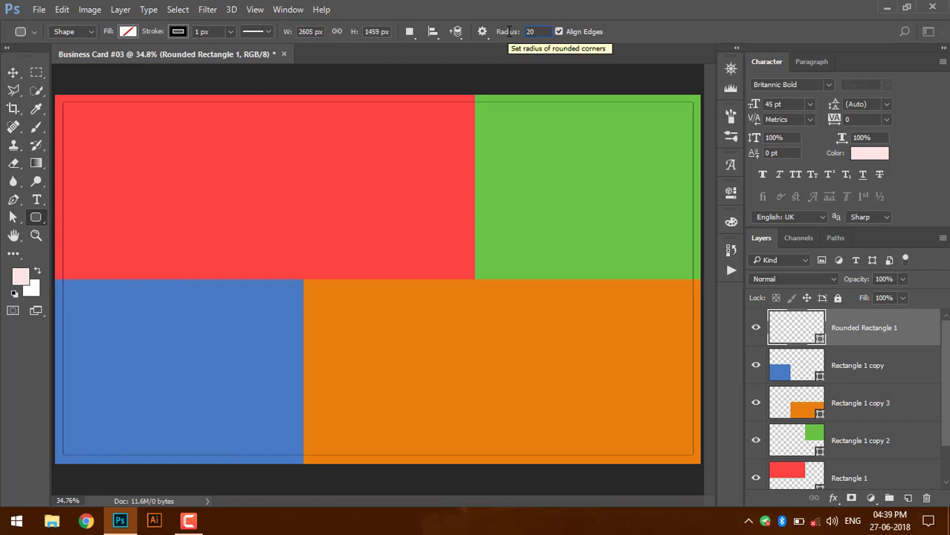
{"action": "key", "text": "Return"}
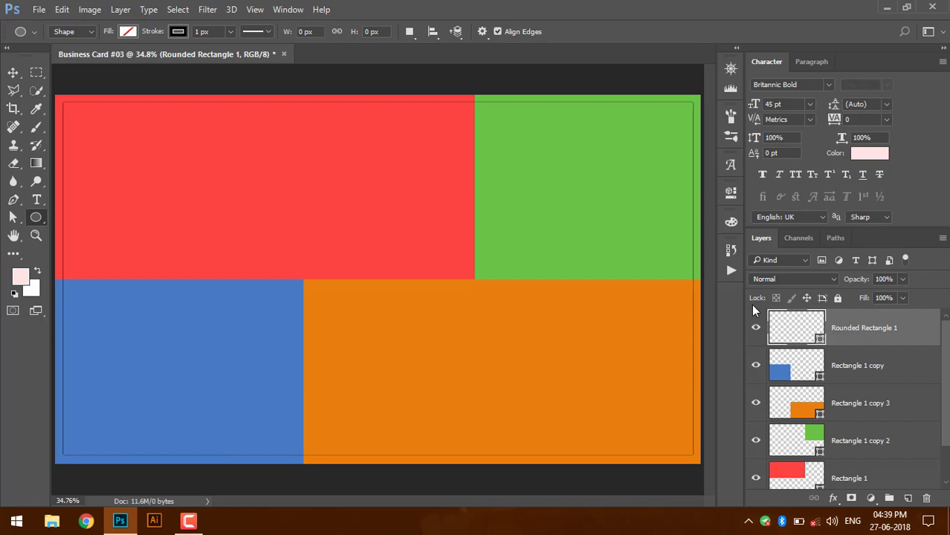
{"action": "key", "text": "ctrl+bracketleft"}
{"action": "key", "text": "ctrl+bracketleft"}
{"action": "key", "text": "ctrl+bracketleft"}
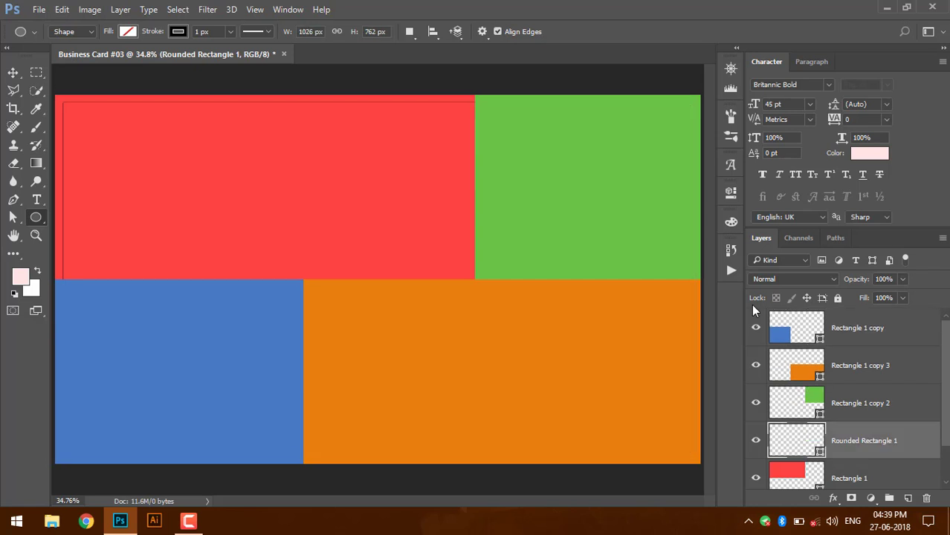
{"action": "key", "text": "ctrl+alt+z"}
{"action": "key", "text": "ctrl+alt+z"}
{"action": "key", "text": "ctrl+alt+z"}
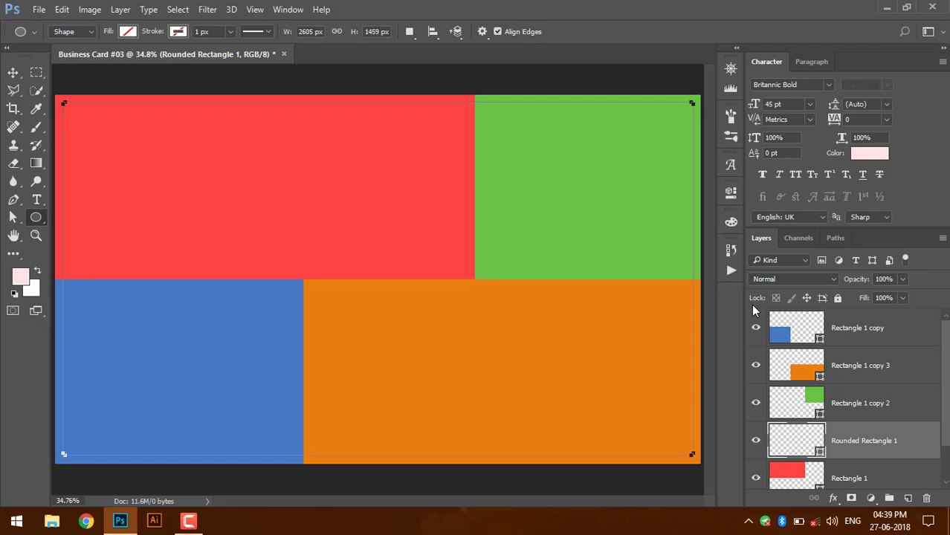
{"action": "key", "text": "ctrl+alt+z"}
{"action": "key", "text": "ctrl+alt+z"}
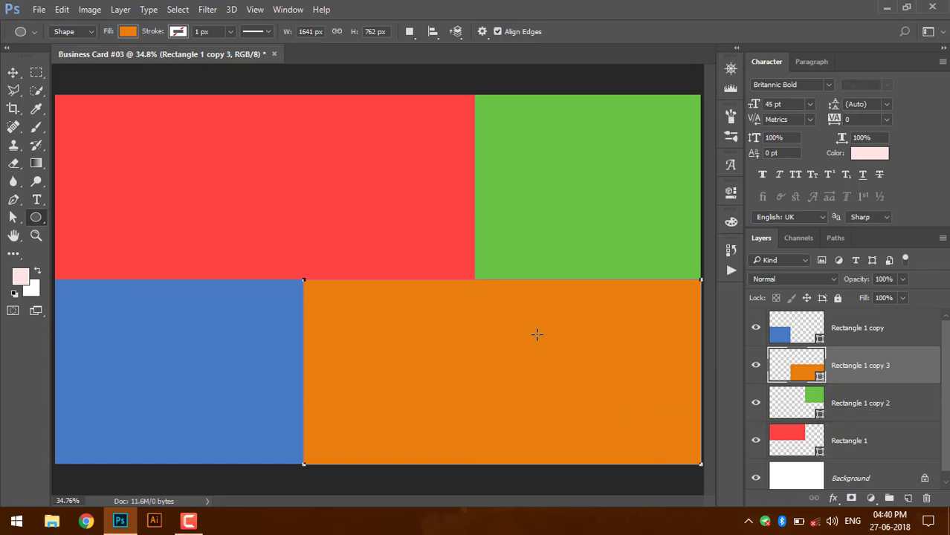
- Apply Lock All to the blue, orange, green and red block layers
{"action": "left_click", "coordinate": [13, 72]}
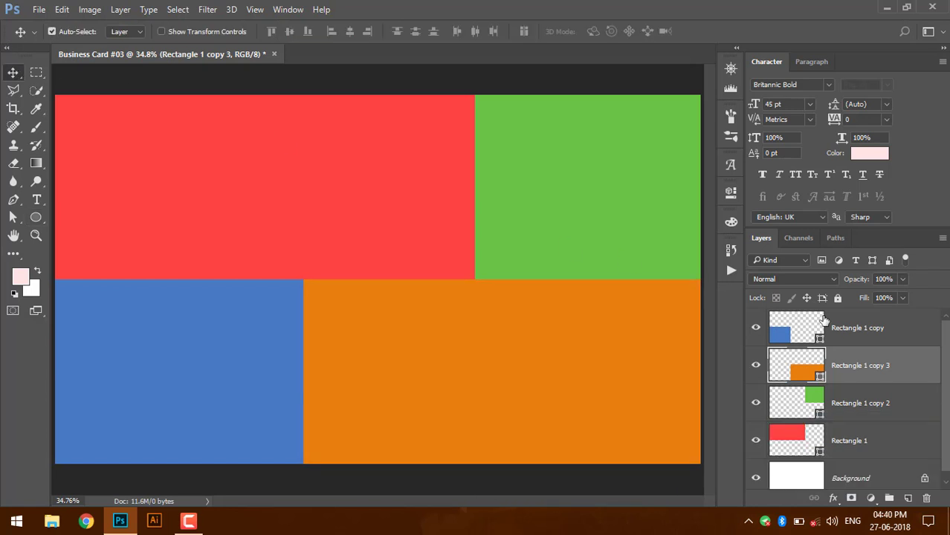
{"action": "left_click", "coordinate": [863, 342]}
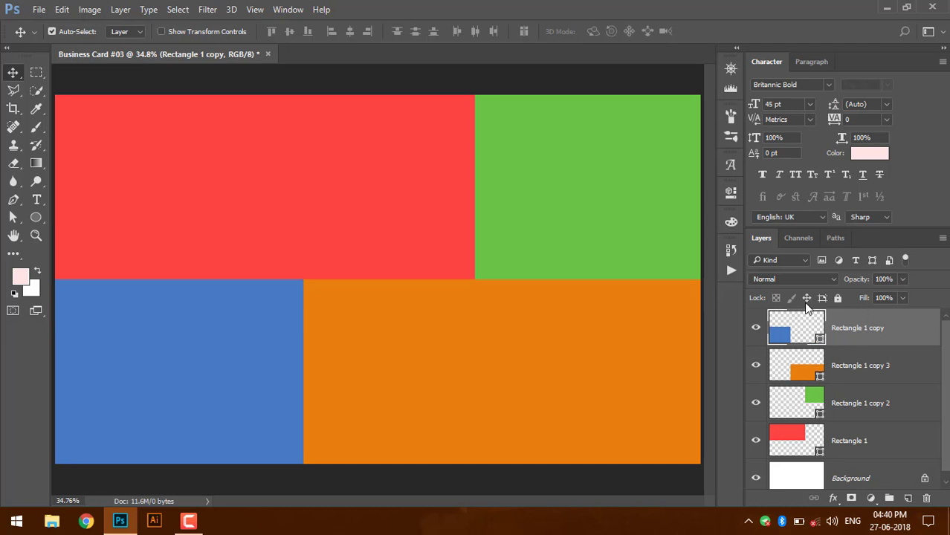
{"action": "left_click", "coordinate": [839, 298]}
{"action": "left_click", "coordinate": [840, 363]}
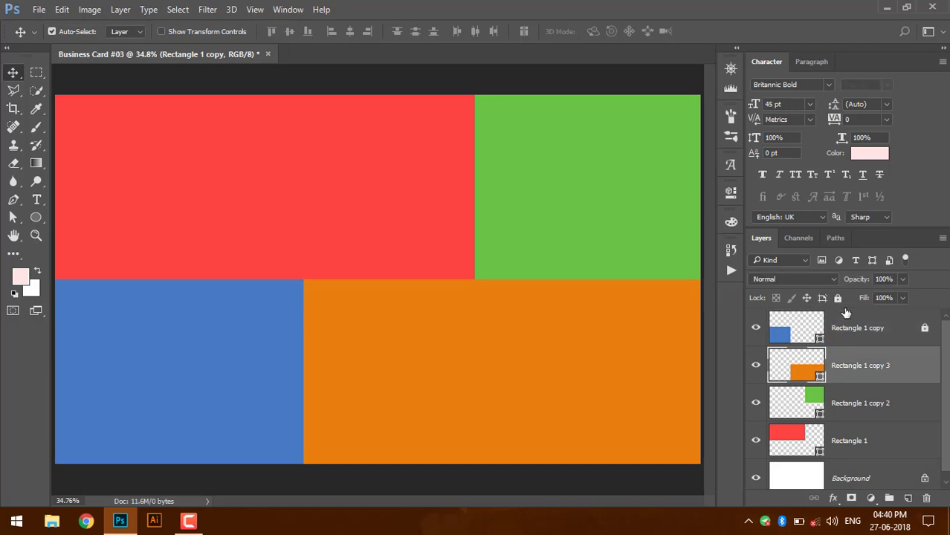
{"action": "left_click", "coordinate": [839, 298]}
{"action": "left_click", "coordinate": [847, 402]}
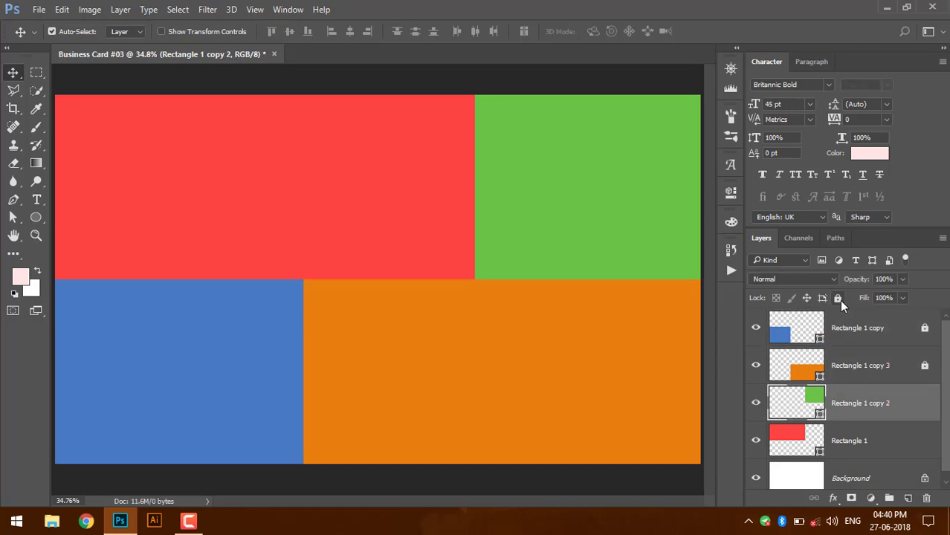
{"action": "left_click", "coordinate": [838, 298]}
{"action": "left_click", "coordinate": [850, 439]}
{"action": "left_click", "coordinate": [839, 298]}
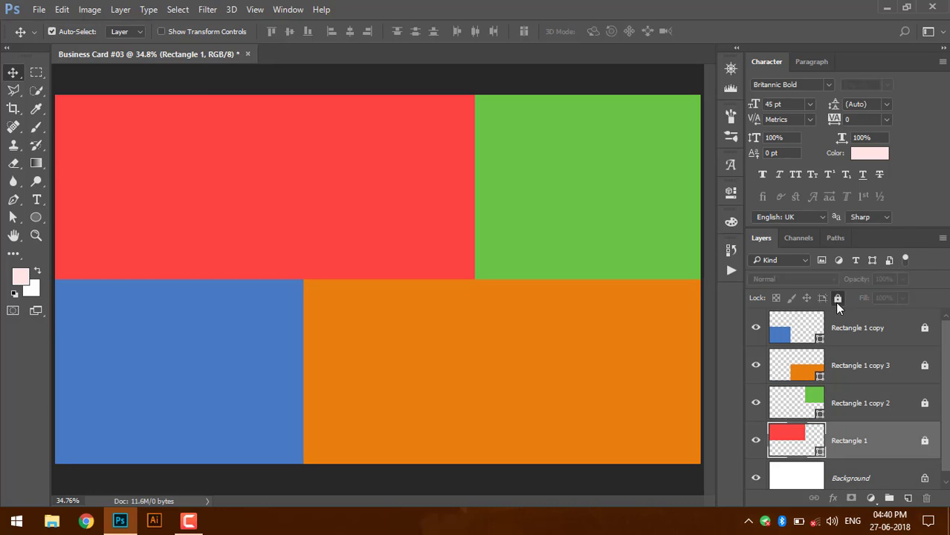
{"action": "left_click", "coordinate": [38, 198]}
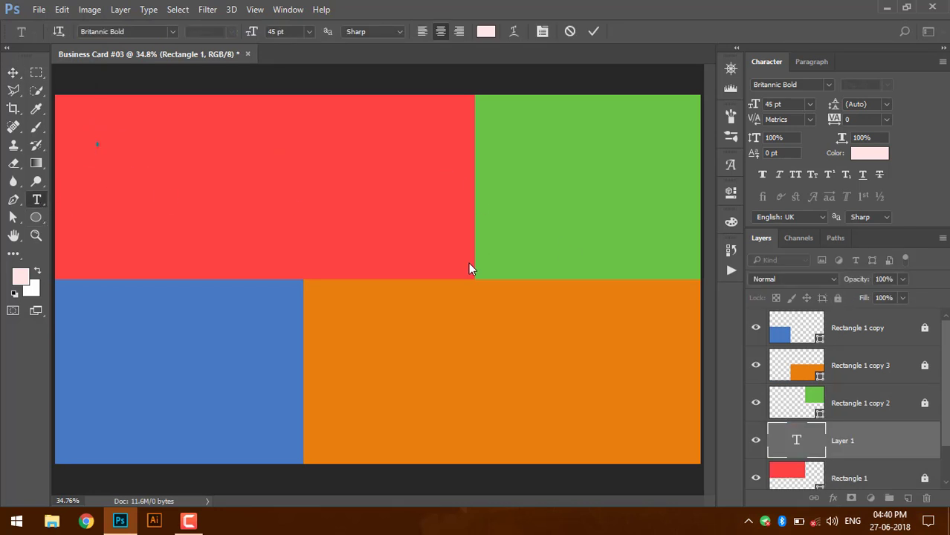
- Reset the Type tool, type the person's name on the red block, and move it left
{"action": "key", "text": "Escape"}
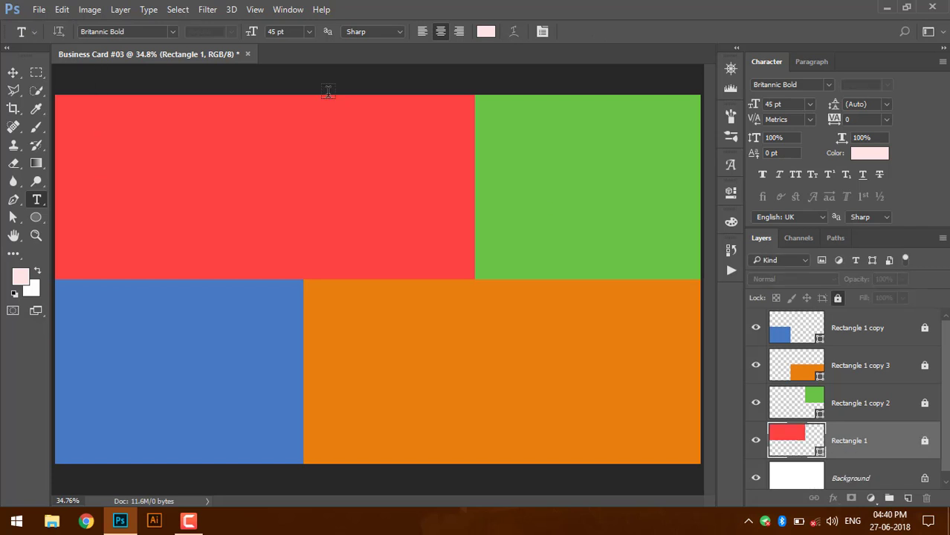
{"action": "right_click", "coordinate": [21, 32]}
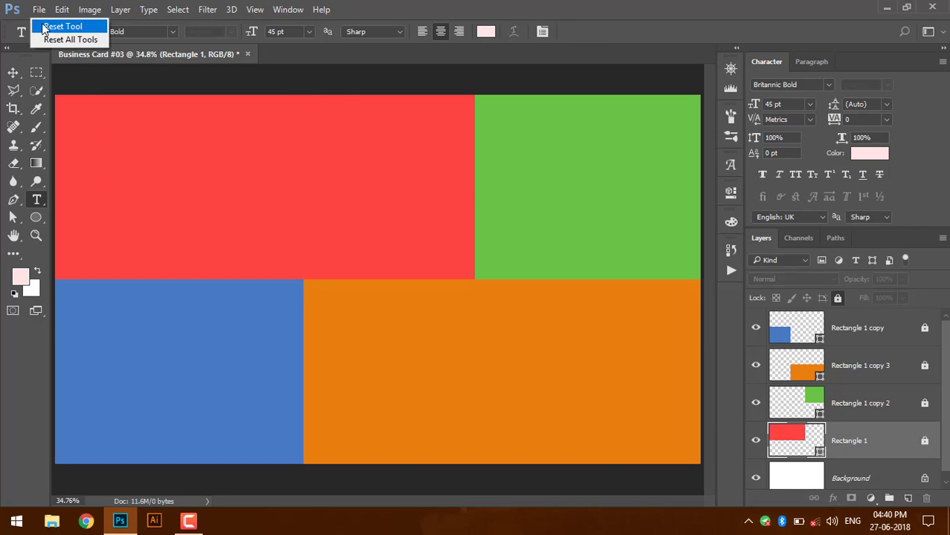
{"action": "left_click", "coordinate": [47, 25]}
{"action": "left_click", "coordinate": [182, 141]}
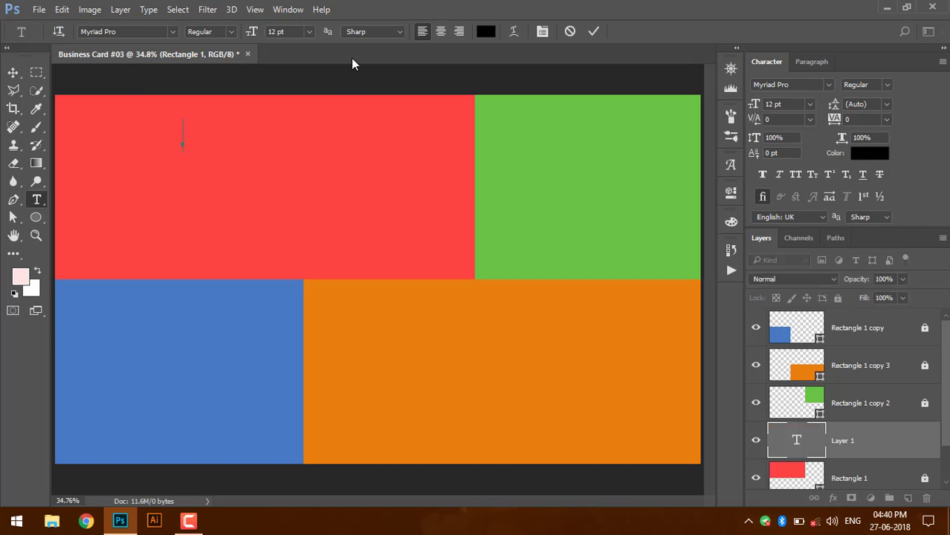
{"action": "type", "text": "Vikas"}
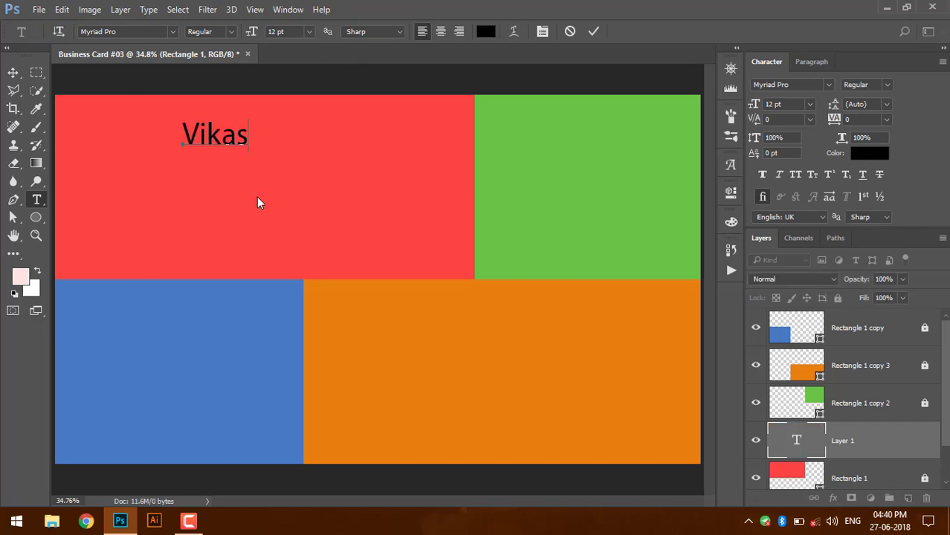
{"action": "key", "text": "ctrl+Return"}
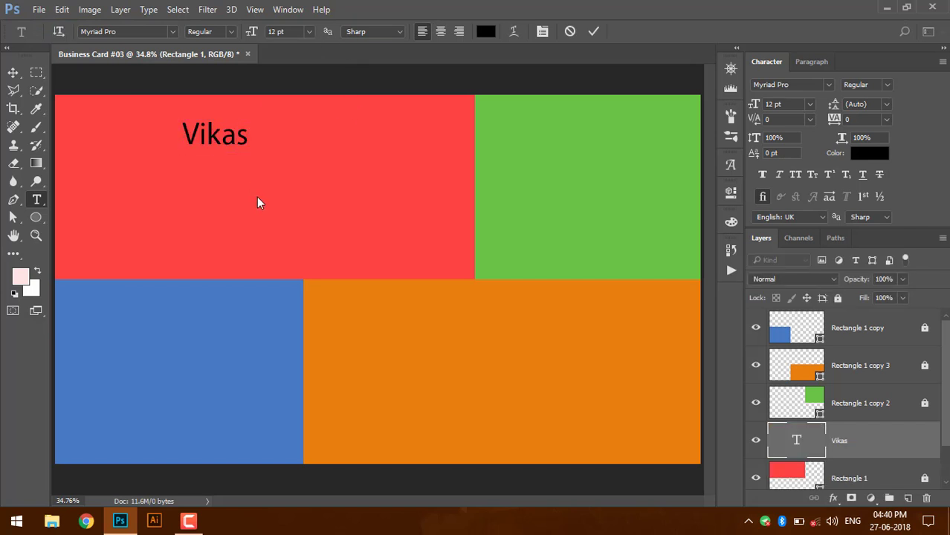
{"action": "key", "text": "v"}
{"action": "left_click_drag", "start_coordinate": [231, 142], "coordinate": [186, 153]}
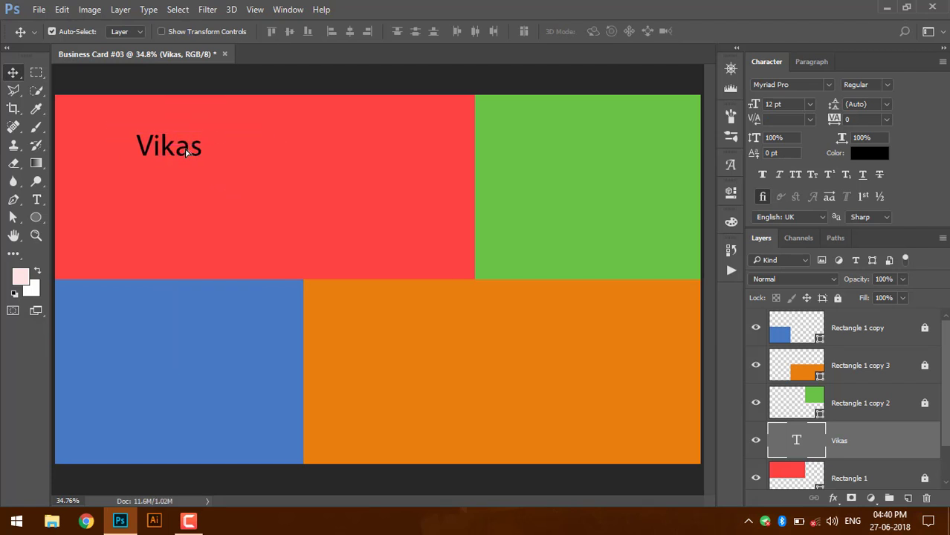
- Add a 'Graphic Designer' text line below the name and shift the name further left
{"action": "key", "text": "t"}
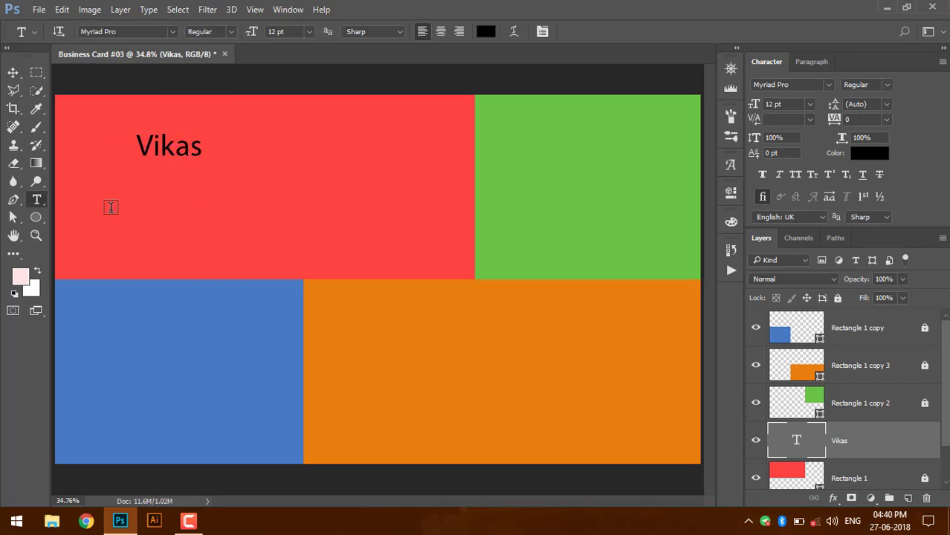
{"action": "left_click", "coordinate": [111, 207]}
{"action": "type", "text": "Gra"}
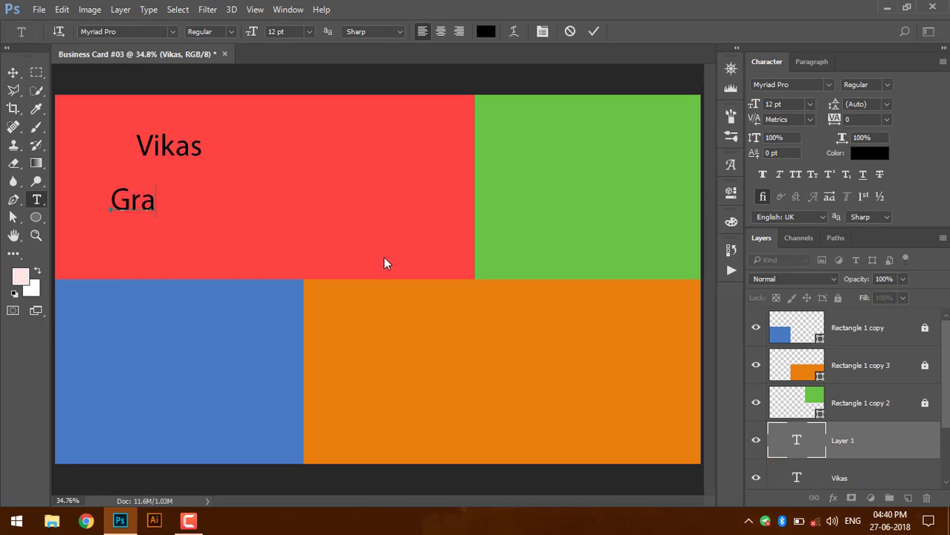
{"action": "type", "text": "phic "}
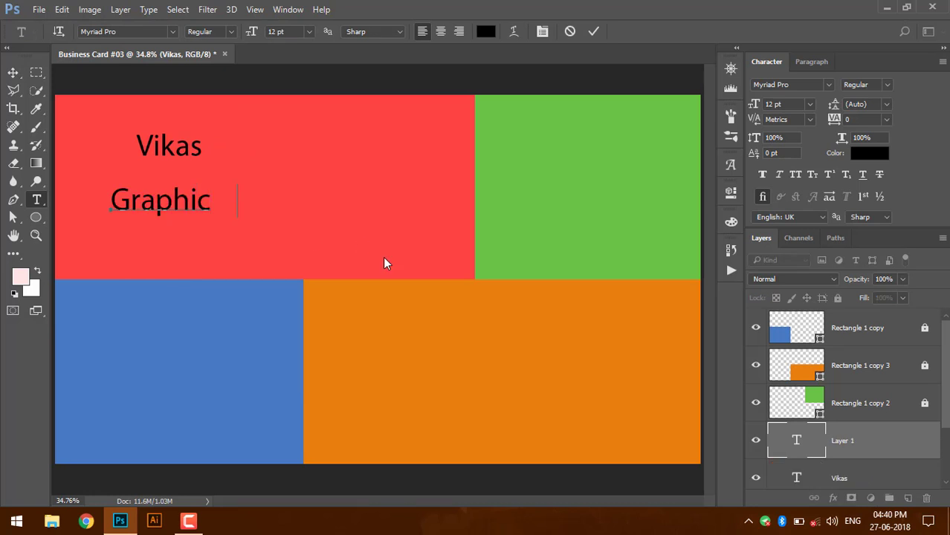
{"action": "type", "text": "Designer"}
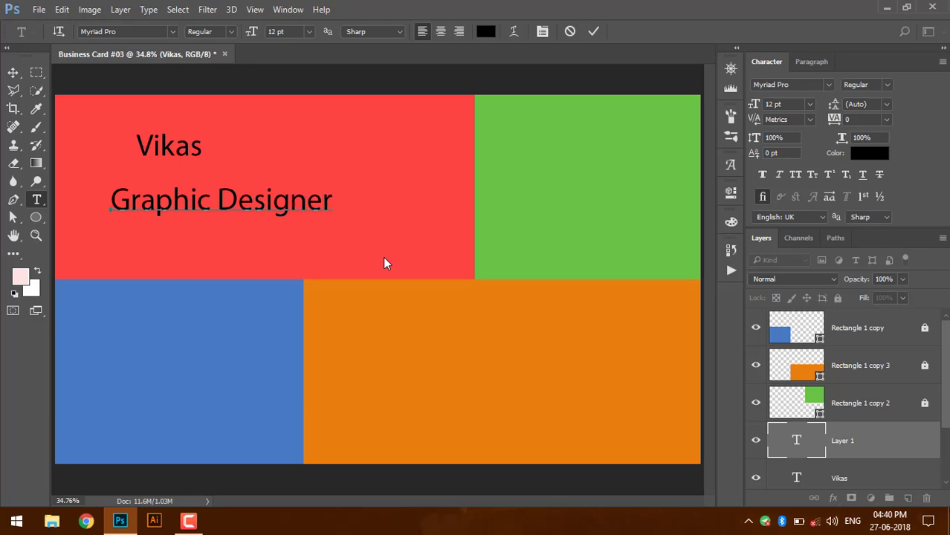
{"action": "key", "text": "ctrl+Return"}
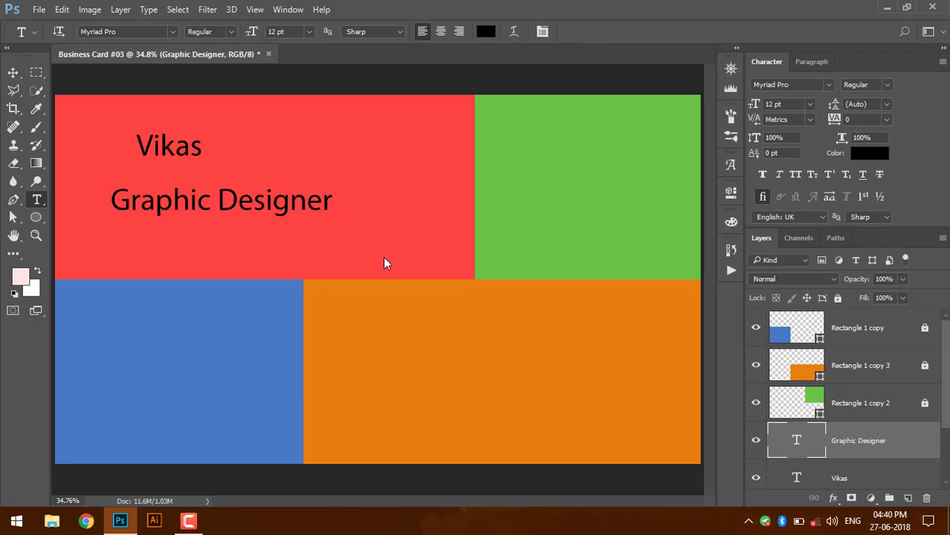
{"action": "key", "text": "v"}
{"action": "left_click_drag", "start_coordinate": [159, 147], "coordinate": [125, 146]}
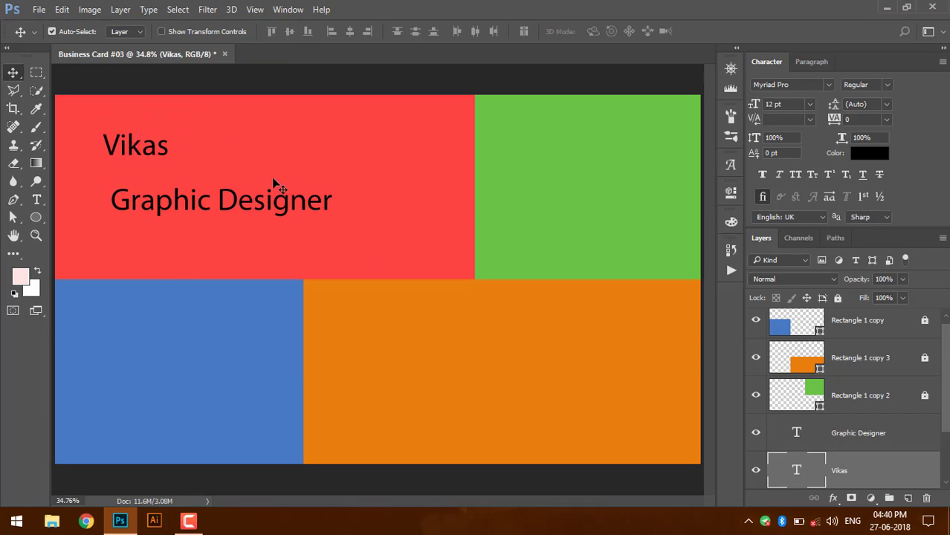
- Line the name up with the title and set its font to Bitter from the favourites
{"action": "left_click_drag", "start_coordinate": [174, 157], "coordinate": [181, 157]}
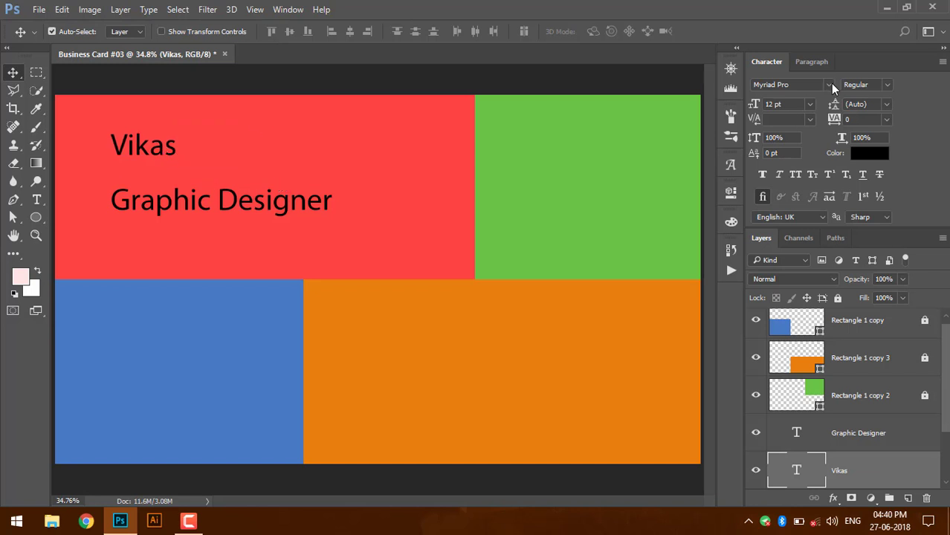
{"action": "left_click", "coordinate": [830, 84]}
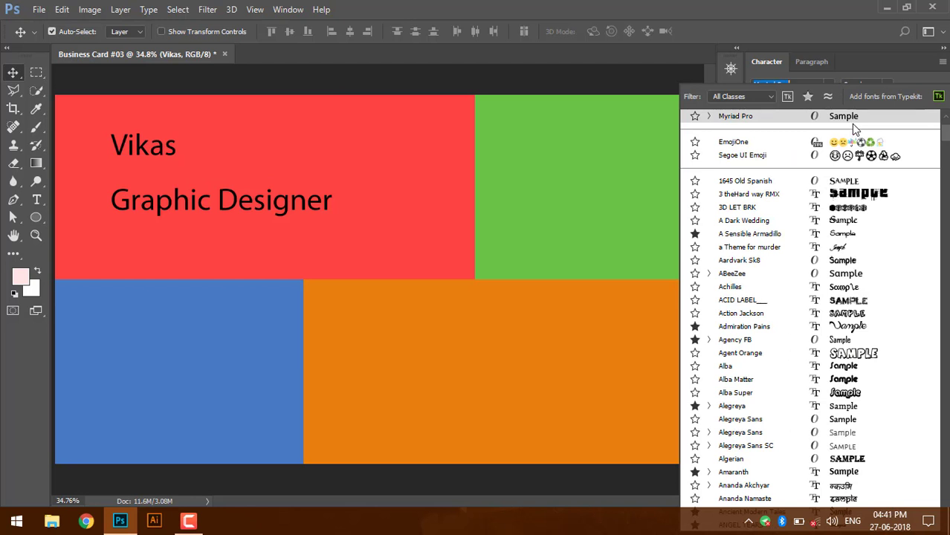
{"action": "left_click", "coordinate": [809, 103]}
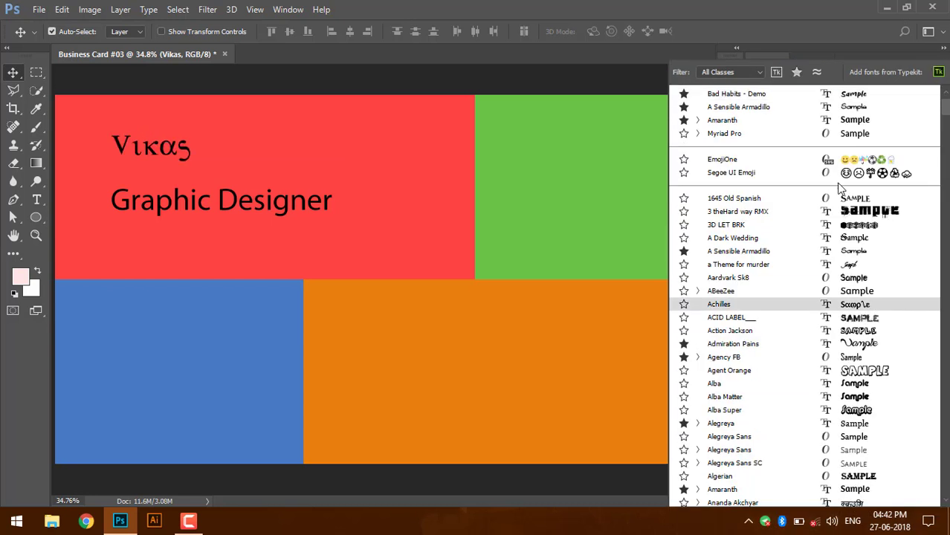
{"action": "scroll", "coordinate": [830, 305], "scroll_direction": "down", "scroll_amount": 1}
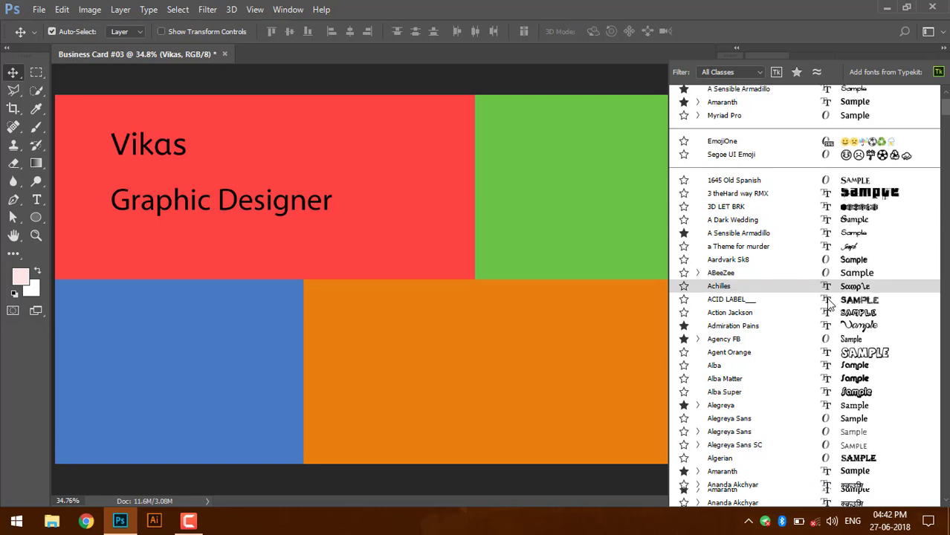
{"action": "scroll", "coordinate": [830, 305], "scroll_direction": "down", "scroll_amount": 18}
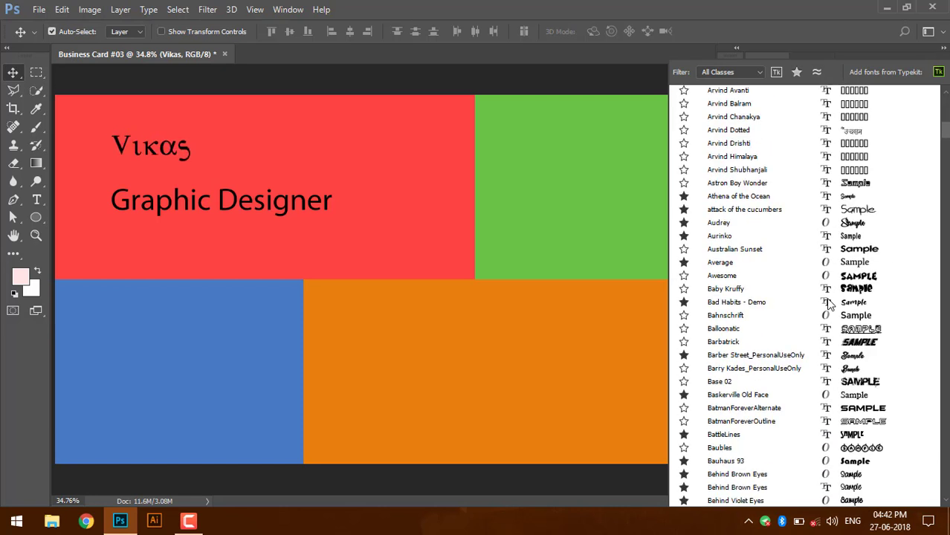
{"action": "scroll", "coordinate": [830, 305], "scroll_direction": "down", "scroll_amount": 17}
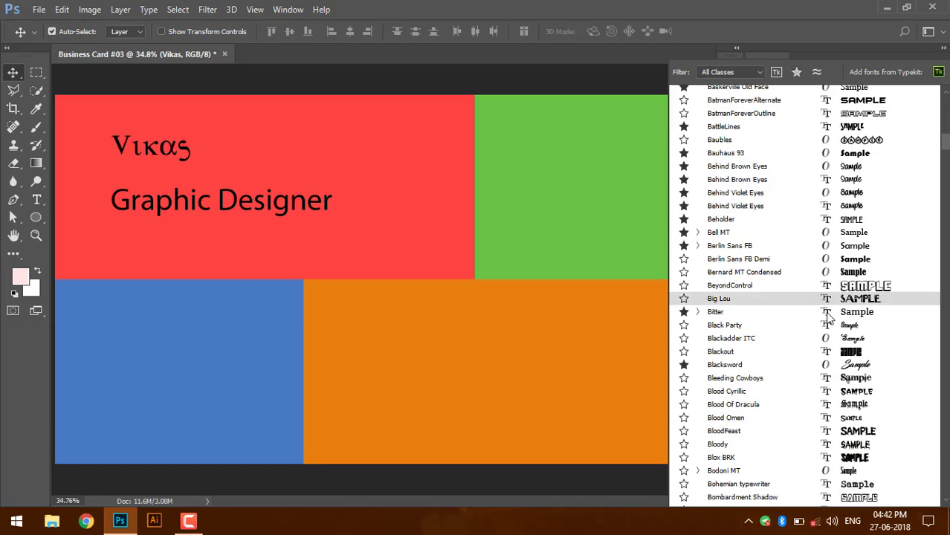
{"action": "left_click", "coordinate": [831, 312]}
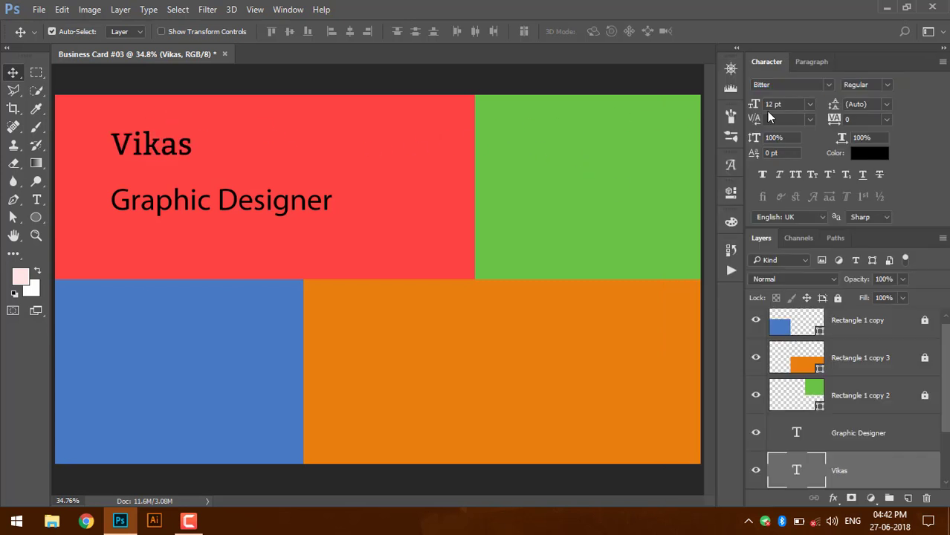
- Make the name 16 pt Bold and move 'Graphic Designer' up beneath it
{"action": "left_click_drag", "start_coordinate": [785, 105], "coordinate": [674, 96]}
{"action": "type", "text": "16"}
{"action": "key", "text": "Return"}
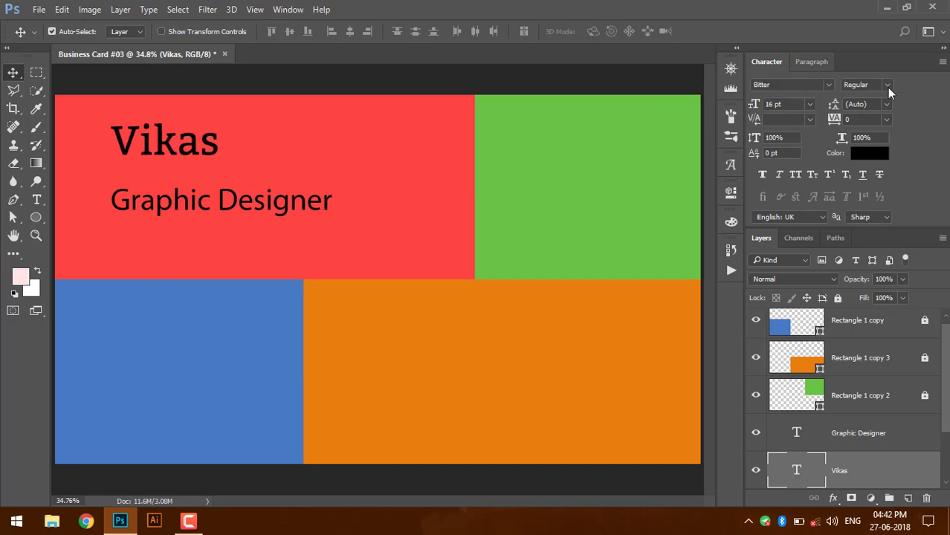
{"action": "left_click", "coordinate": [887, 87]}
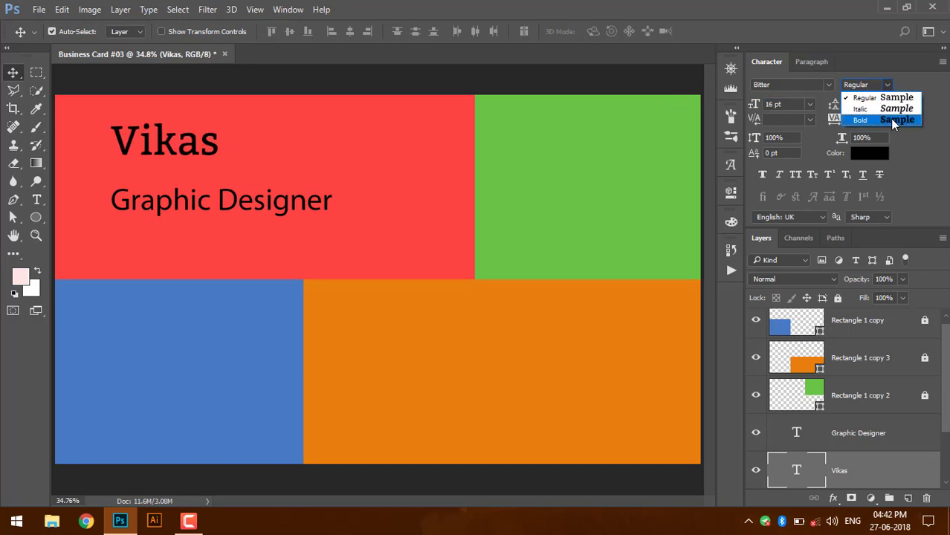
{"action": "left_click", "coordinate": [890, 121]}
{"action": "left_click_drag", "start_coordinate": [189, 153], "coordinate": [177, 161]}
{"action": "left_click_drag", "start_coordinate": [197, 209], "coordinate": [192, 193]}
- Filter fonts by 'al', apply Alegreya Sans Medium to 'Graphic Designer', and align it under the name
{"action": "left_click", "coordinate": [830, 85]}
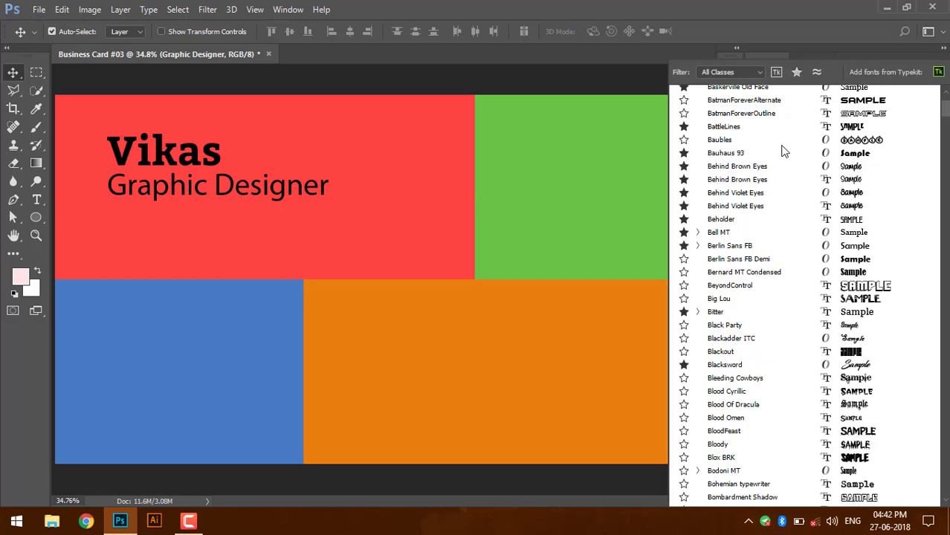
{"action": "type", "text": "alg"}
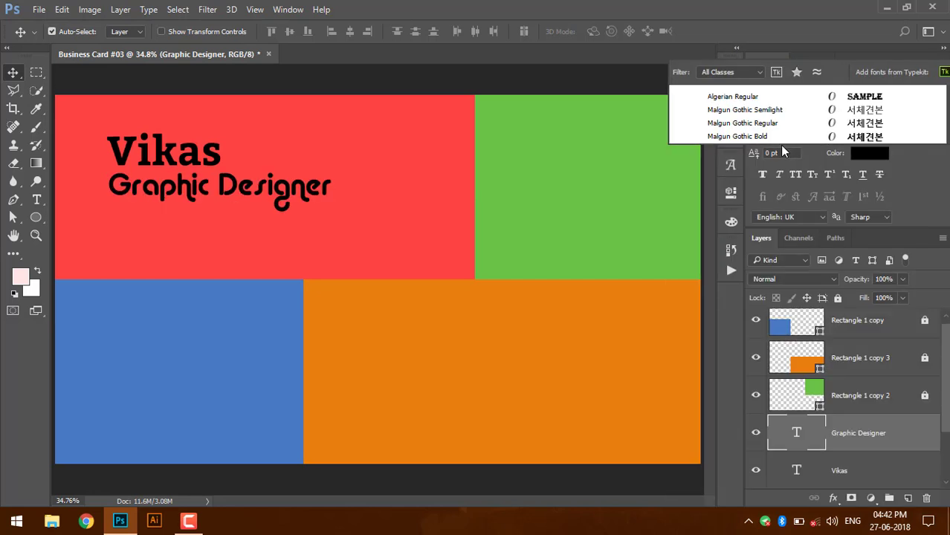
{"action": "key", "text": "BackSpace"}
{"action": "key", "text": "BackSpace"}
{"action": "key", "text": "BackSpace"}
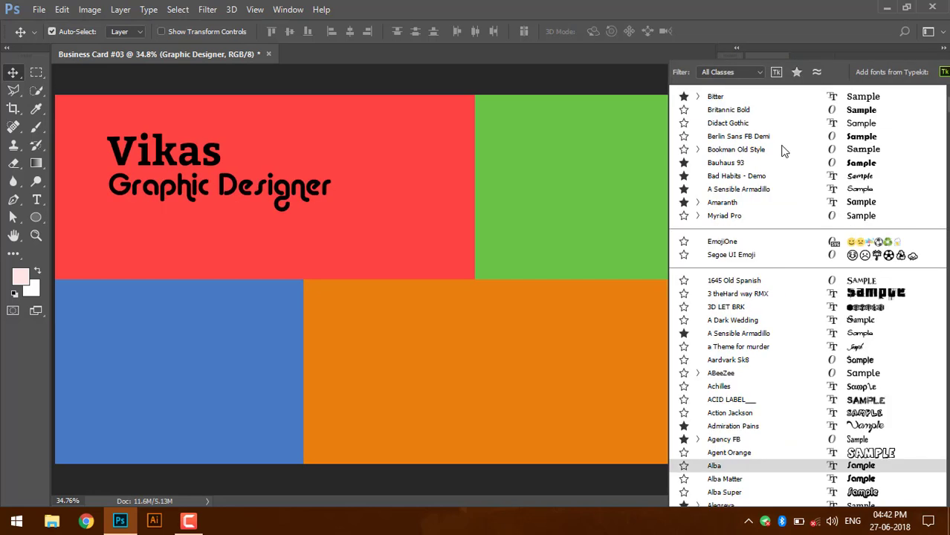
{"action": "type", "text": "al"}
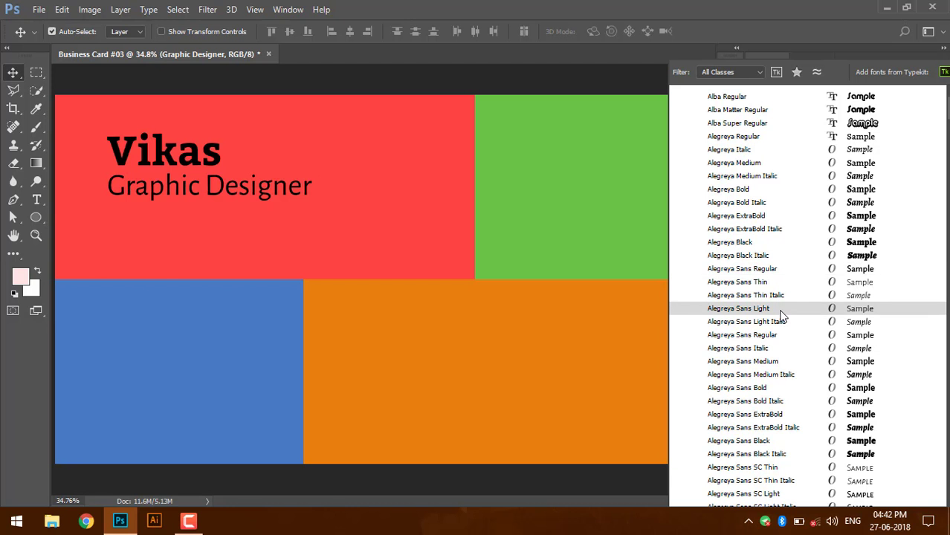
{"action": "left_click", "coordinate": [782, 361]}
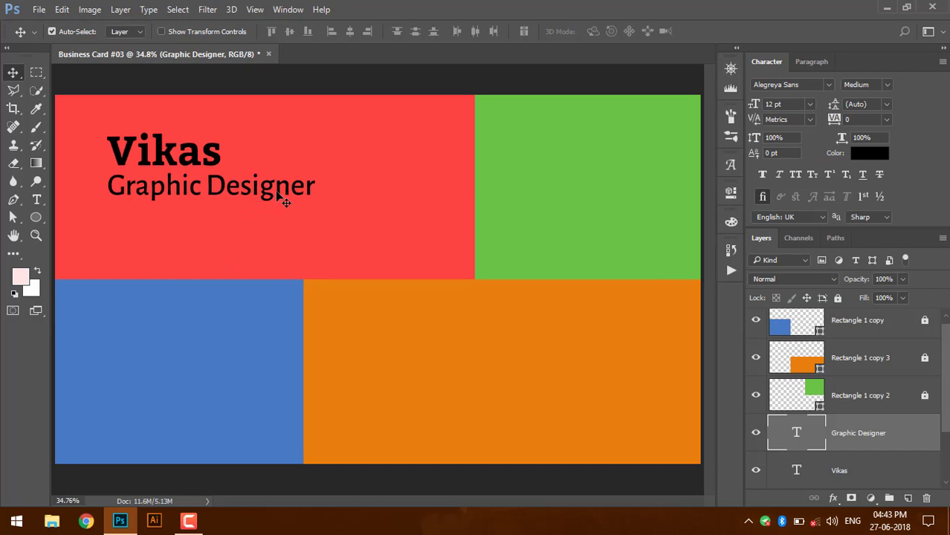
{"action": "left_click_drag", "start_coordinate": [275, 194], "coordinate": [276, 193]}
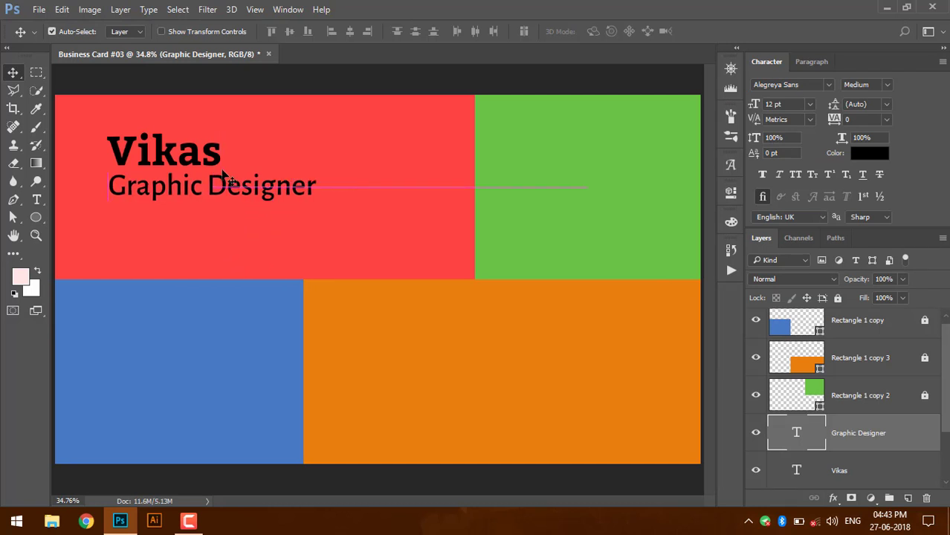
{"action": "left_click", "coordinate": [198, 158]}
- Set both the name and 'Graphic Designer' text colour to white (ffffff)
{"action": "left_click", "coordinate": [876, 152]}
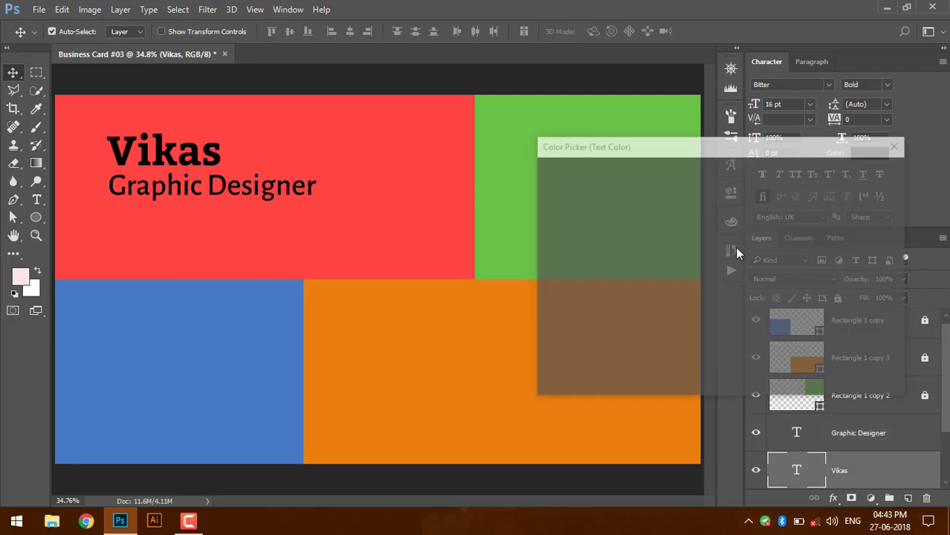
{"action": "type", "text": "ffffff"}
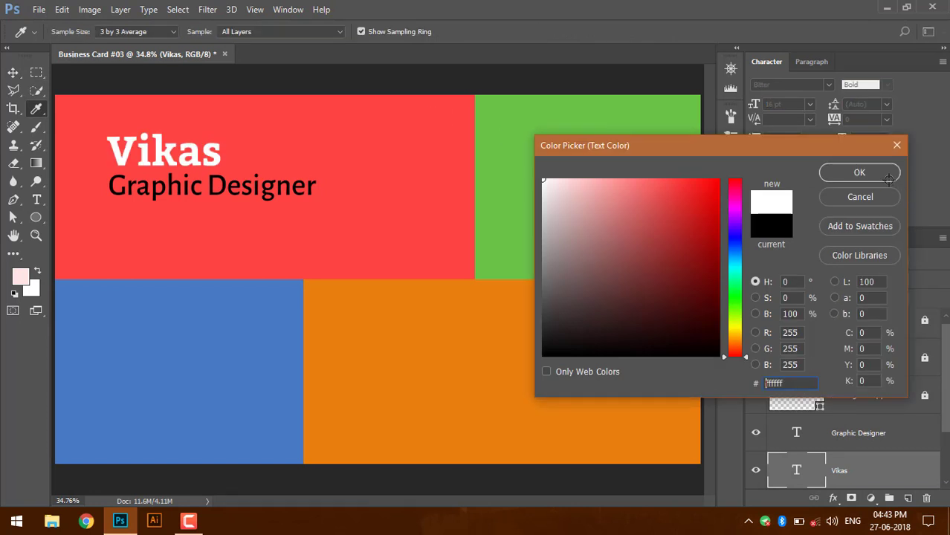
{"action": "left_click", "coordinate": [859, 173]}
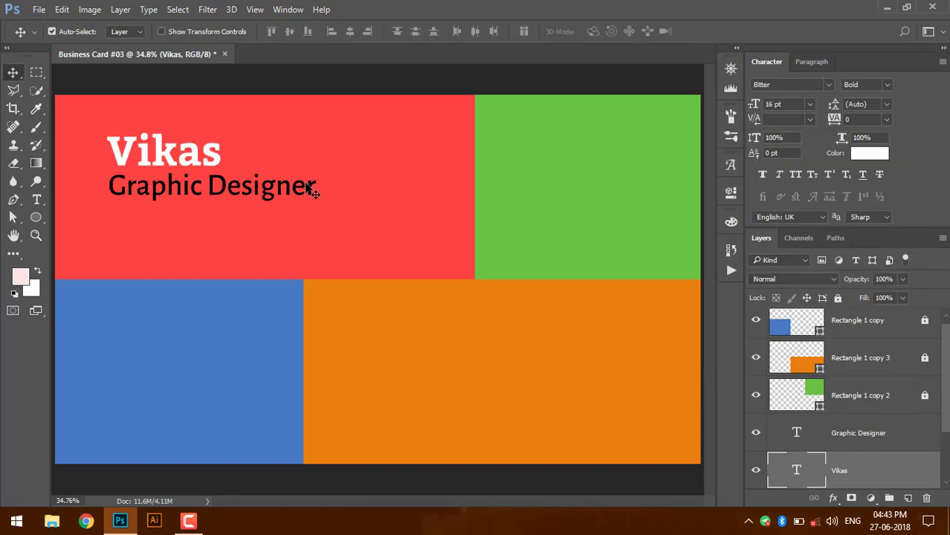
{"action": "left_click", "coordinate": [313, 190]}
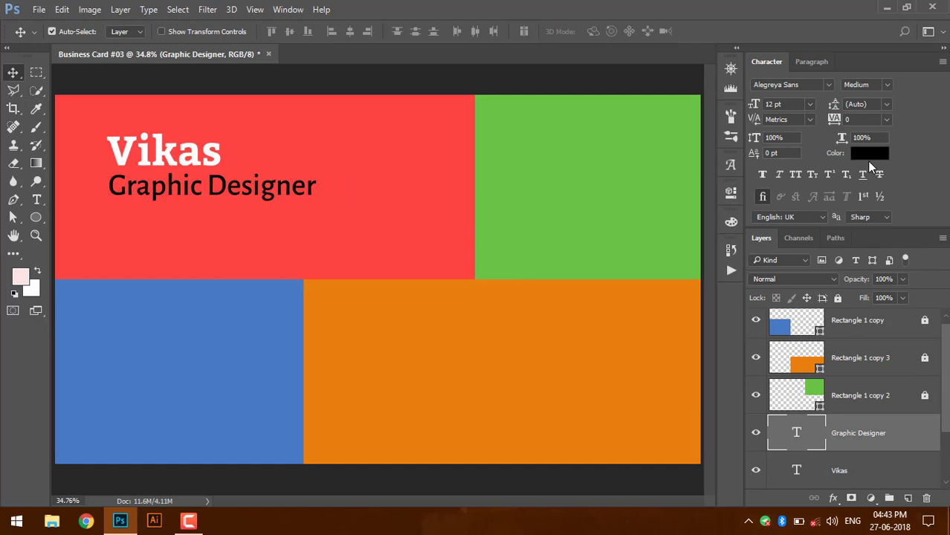
{"action": "left_click", "coordinate": [871, 158]}
{"action": "left_click_drag", "start_coordinate": [591, 204], "coordinate": [509, 159]}
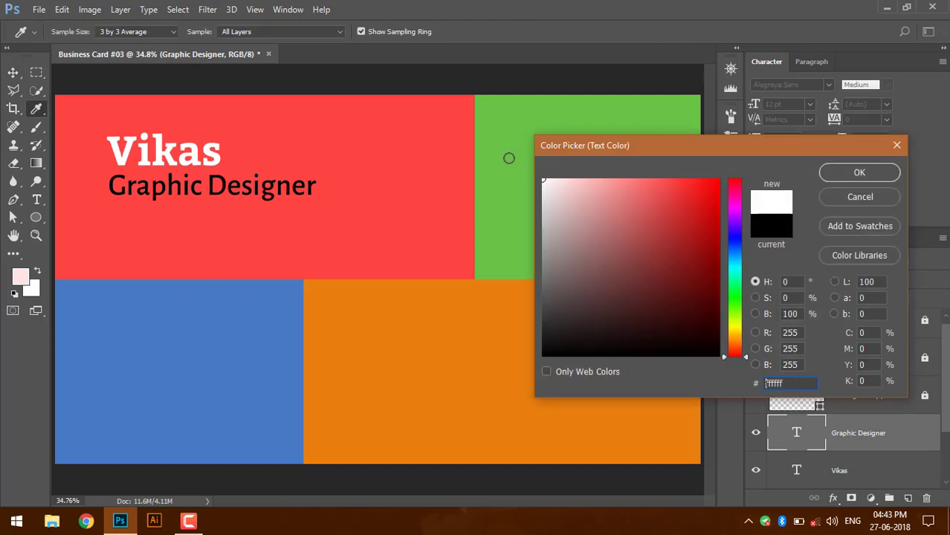
{"action": "key", "text": "Return"}
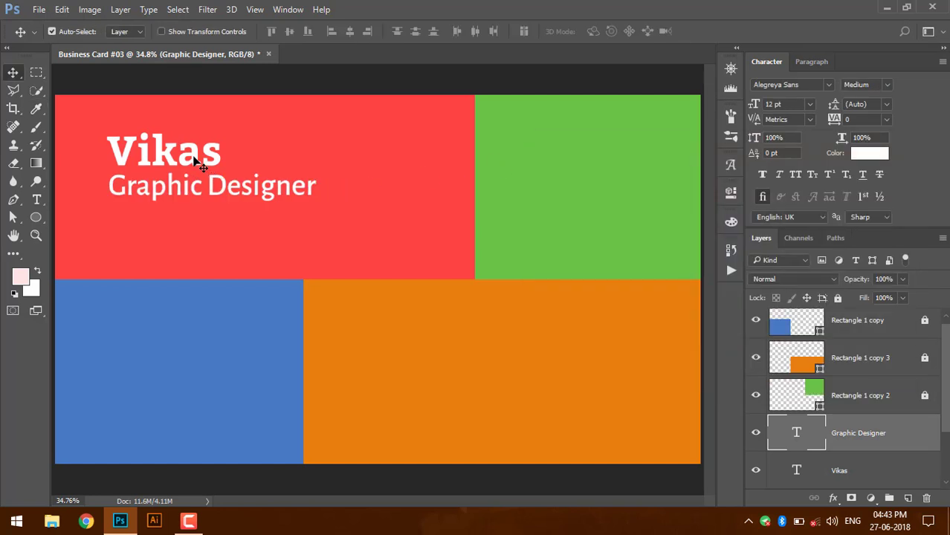
- Shift both text lines left so they share a left edge
{"action": "left_click_drag", "start_coordinate": [192, 162], "coordinate": [171, 157]}
{"action": "left_click_drag", "start_coordinate": [211, 188], "coordinate": [177, 196]}
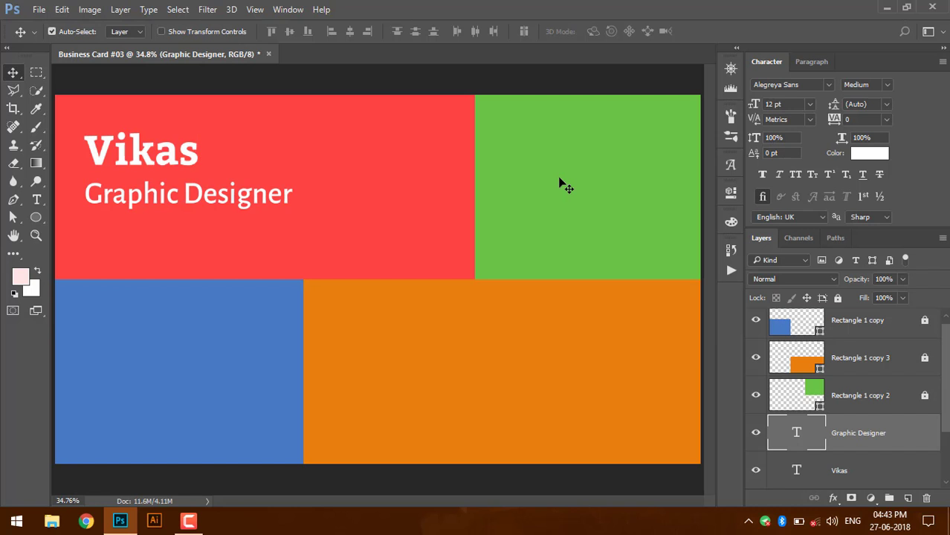
{"action": "key", "text": "t"}
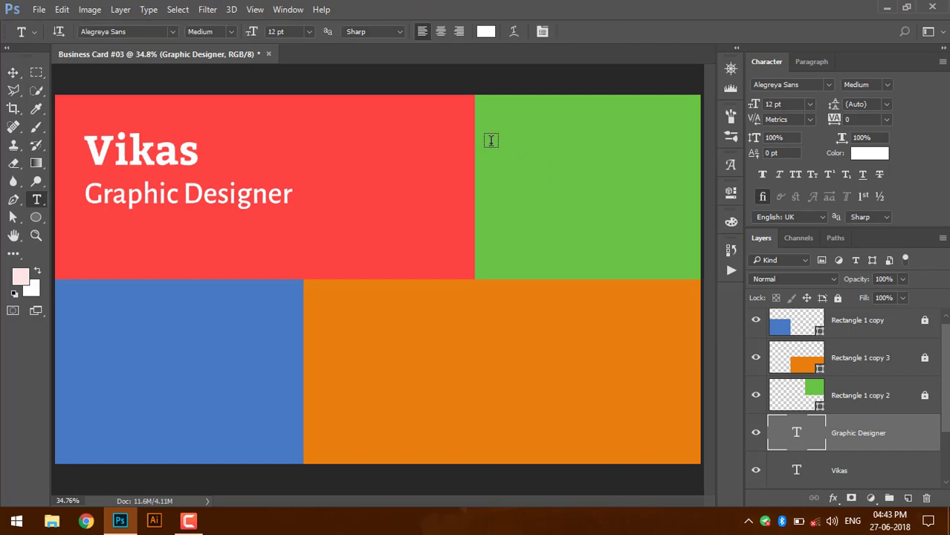
- Create a text layer on the green block above the rectangles reading 'see My Work Gallary'
{"action": "left_click", "coordinate": [490, 141]}
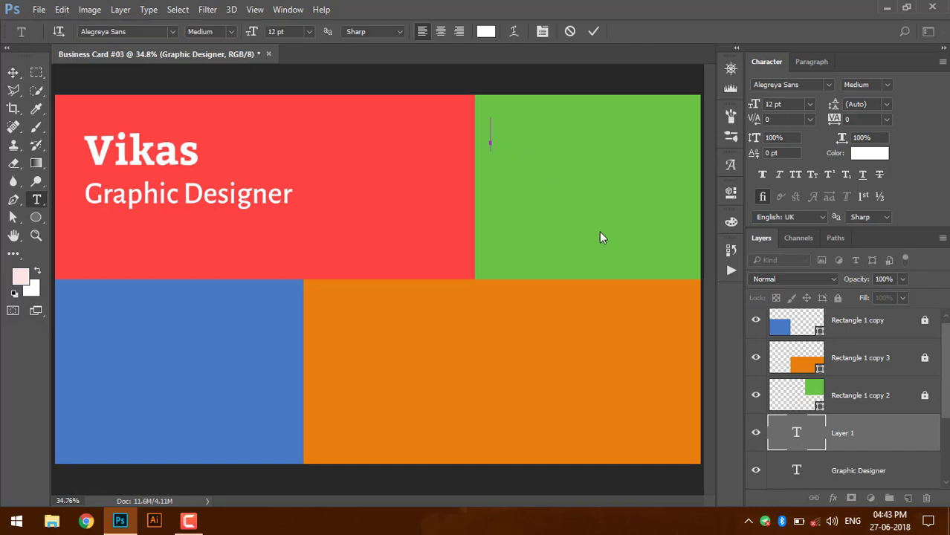
{"action": "type", "text": "+91"}
{"action": "left_click", "coordinate": [832, 441]}
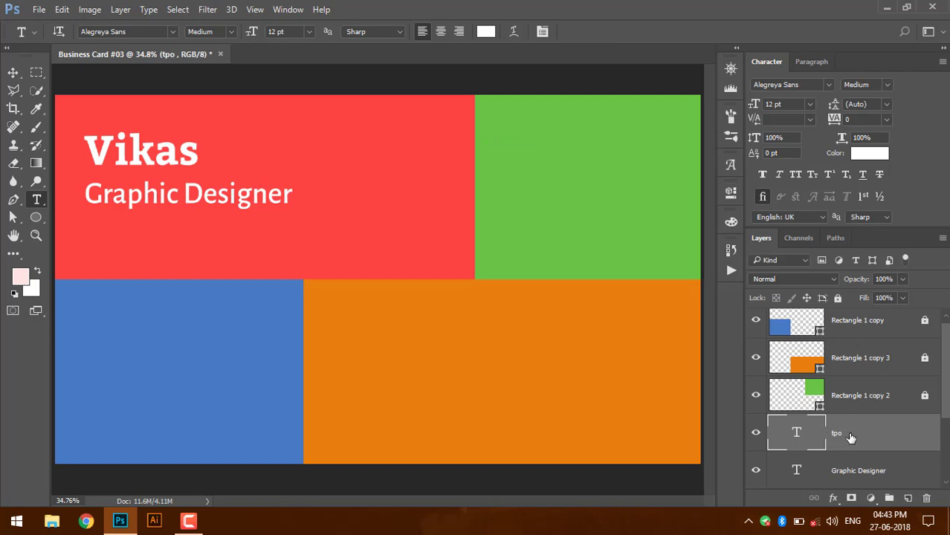
{"action": "left_click_drag", "start_coordinate": [851, 438], "coordinate": [835, 291]}
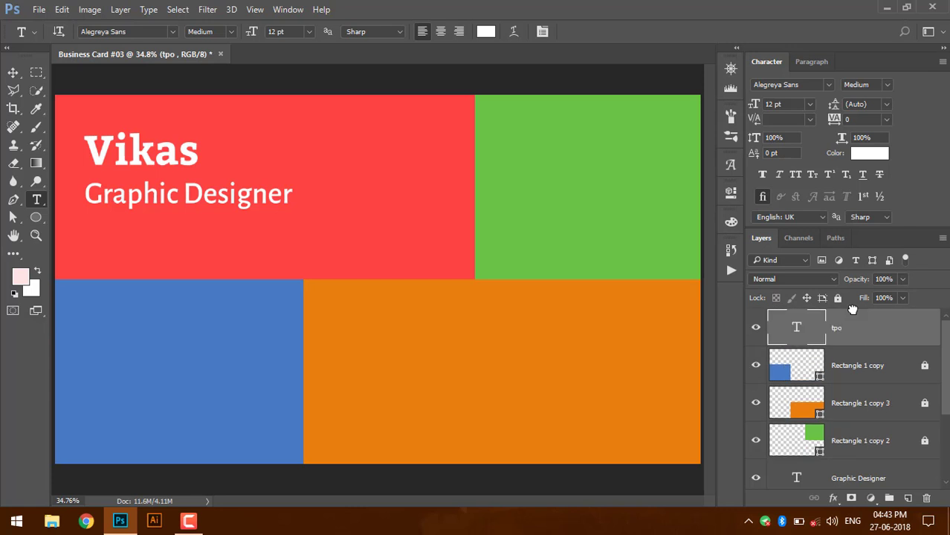
{"action": "left_click", "coordinate": [529, 136]}
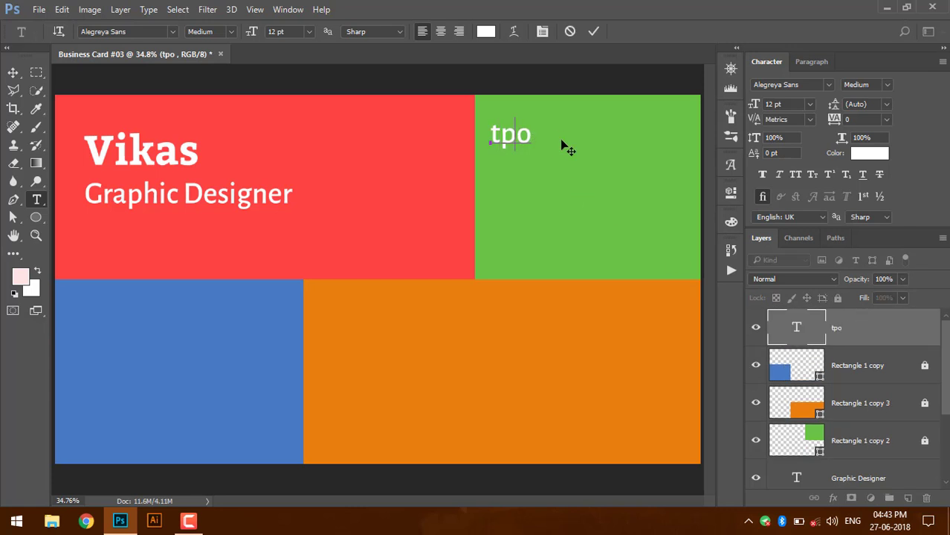
{"action": "key", "text": "Delete"}
{"action": "key", "text": "Right"}
{"action": "key", "text": "Right"}
{"action": "type", "text": "see m"}
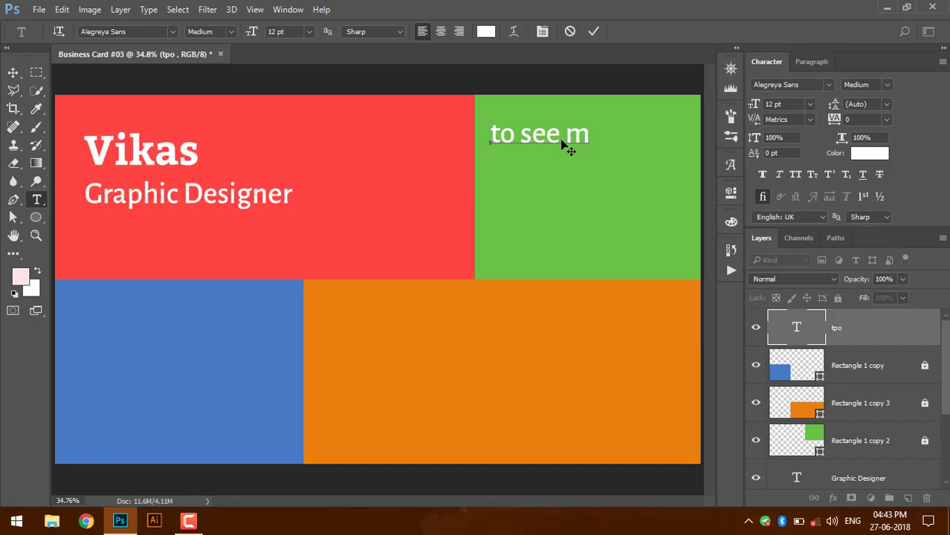
{"action": "key", "text": "BackSpace"}
{"action": "type", "text": "My Work Ga"}
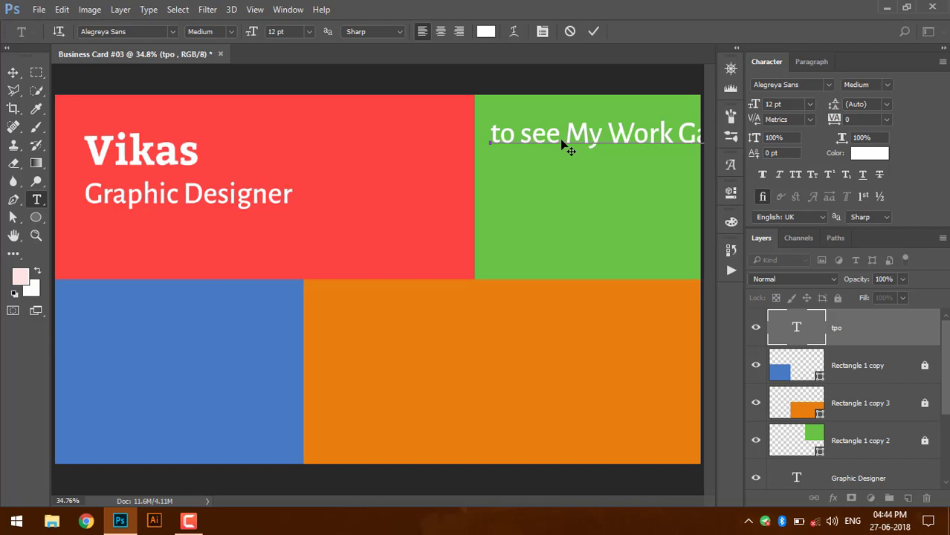
{"action": "left_click_drag", "start_coordinate": [585, 132], "coordinate": [492, 137]}
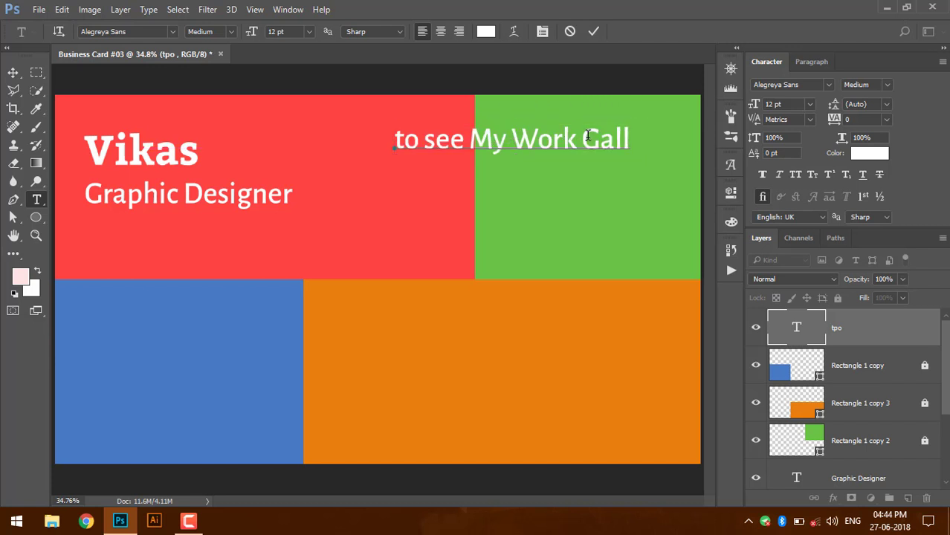
{"action": "type", "text": "allary"}
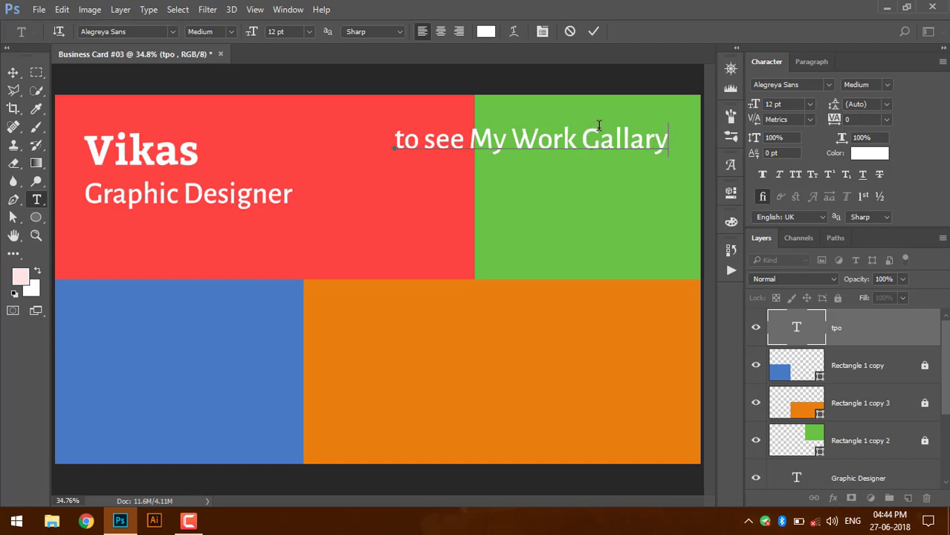
- Fix the capitals so the line reads 'To see My Work Gallary', and commit it
{"action": "left_click_drag", "start_coordinate": [389, 140], "coordinate": [401, 140]}
{"action": "left_click", "coordinate": [389, 140]}
{"action": "type", "text": "T"}
{"action": "left_click_drag", "start_coordinate": [428, 140], "coordinate": [439, 140]}
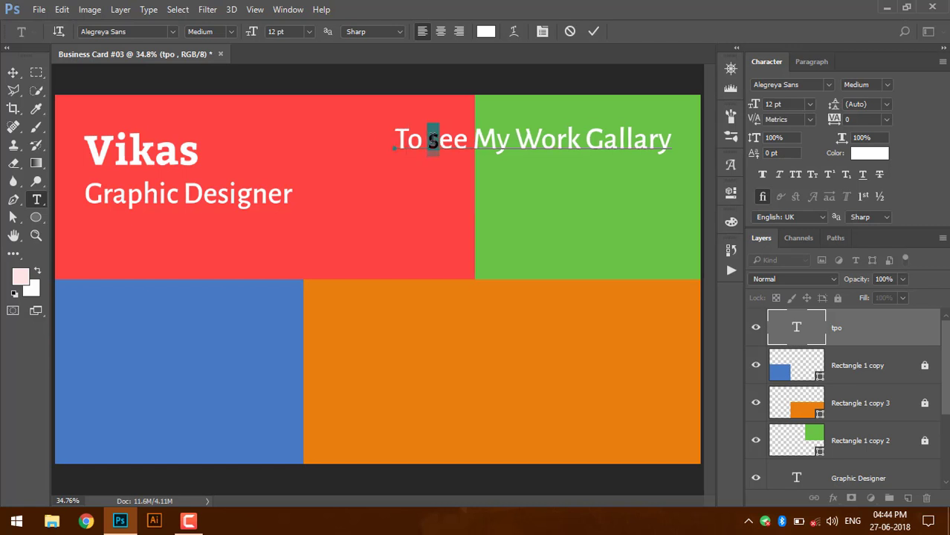
{"action": "left_click", "coordinate": [460, 213]}
{"action": "left_click", "coordinate": [596, 32]}
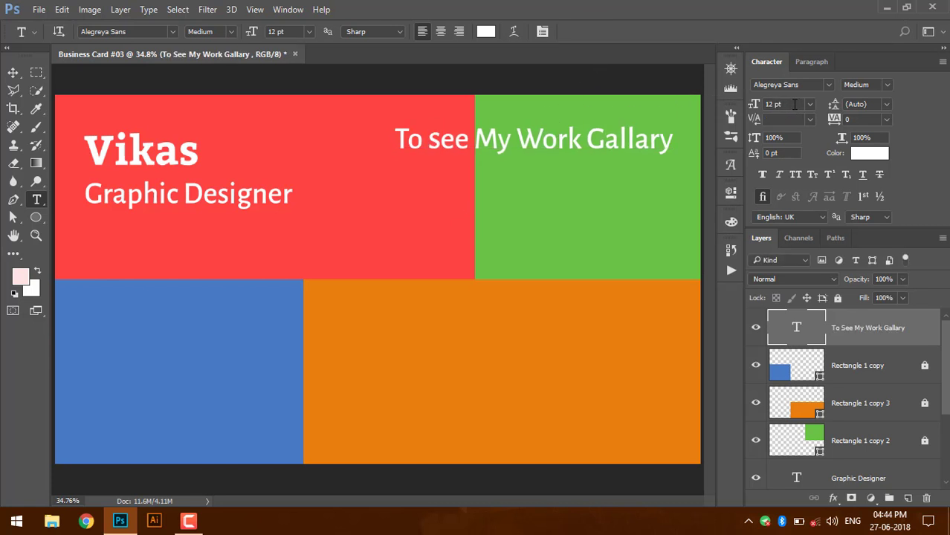
- Set the gallery line to 9 pt and move it right onto the green block
{"action": "left_click", "coordinate": [794, 105]}
{"action": "type", "text": "9"}
{"action": "left_click", "coordinate": [13, 72]}
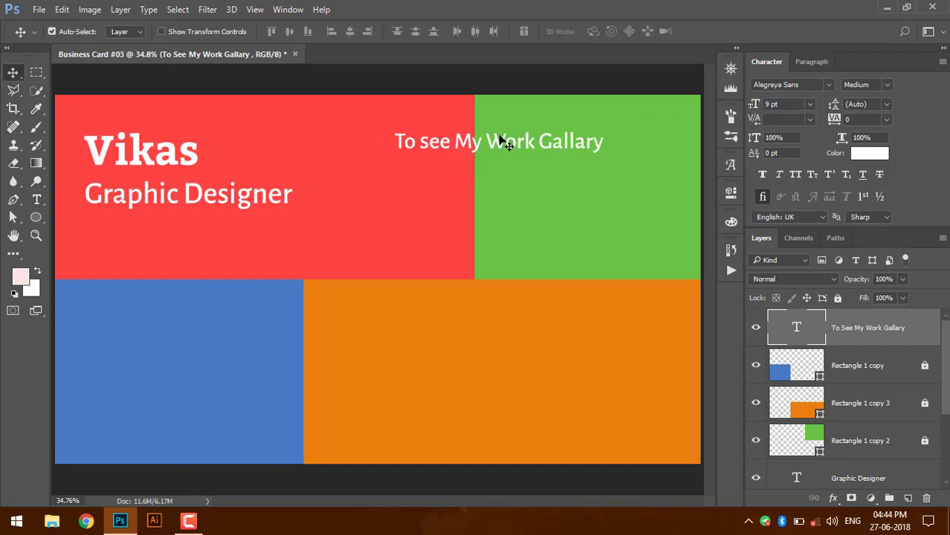
{"action": "left_click_drag", "start_coordinate": [523, 143], "coordinate": [597, 145]}
{"action": "left_click", "coordinate": [39, 9]}
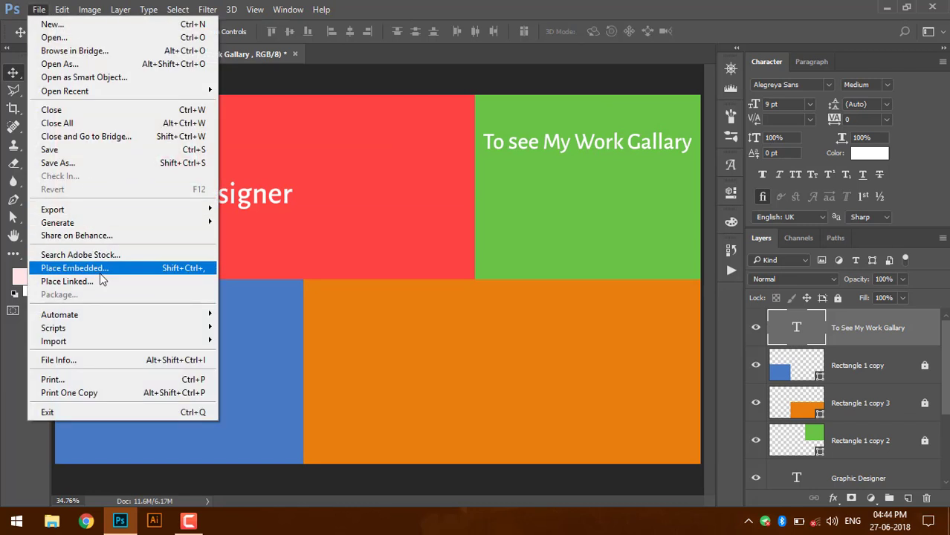
- Place the get-frame.png QR code from the Business card 3 folder into the card
{"action": "left_click", "coordinate": [75, 268]}
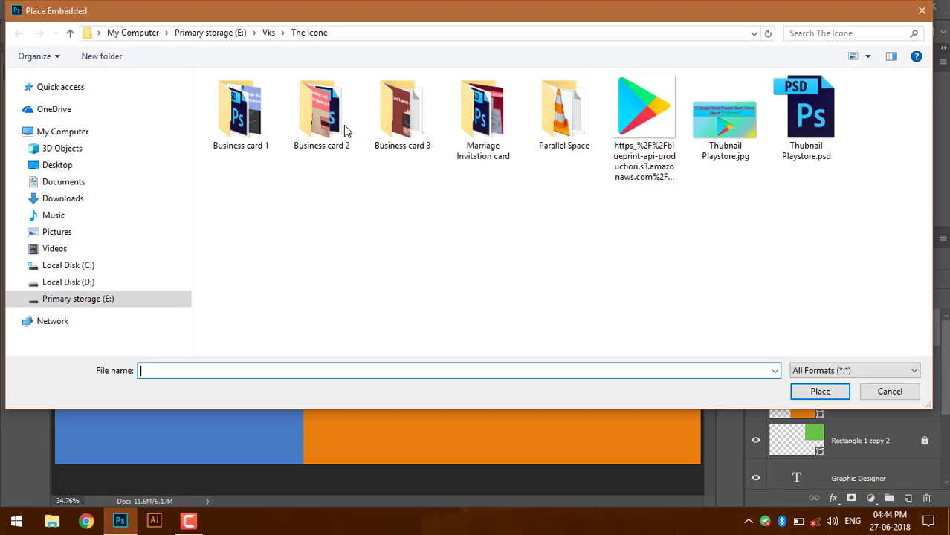
{"action": "left_click", "coordinate": [421, 131]}
{"action": "double_click", "coordinate": [420, 131]}
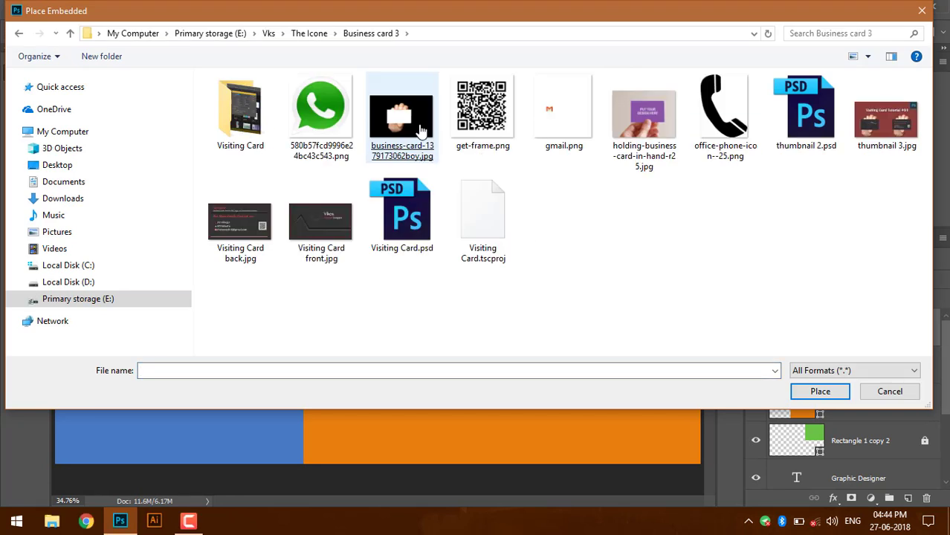
{"action": "left_click", "coordinate": [403, 112]}
{"action": "double_click", "coordinate": [479, 123]}
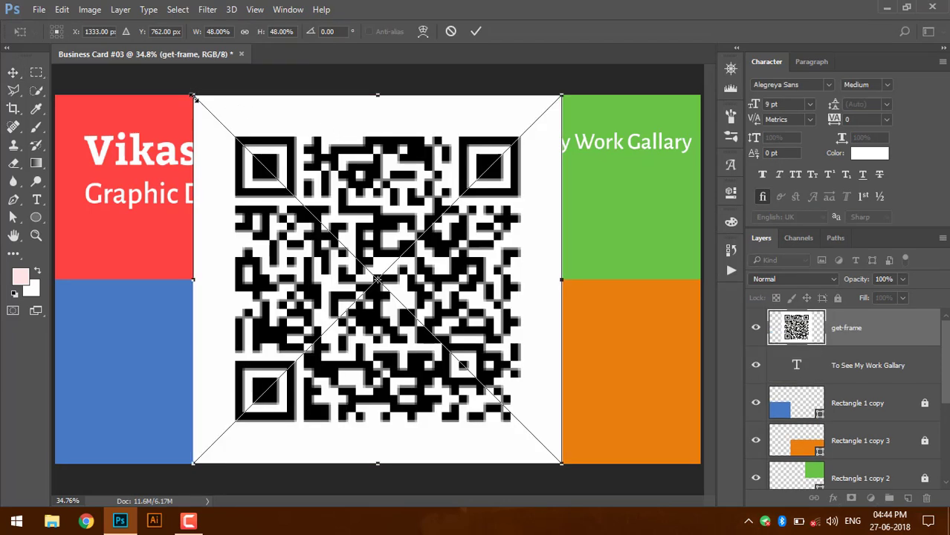
- Scale the QR code down and position it below the gallery line
{"action": "left_click_drag", "start_coordinate": [192, 96], "coordinate": [486, 370]}
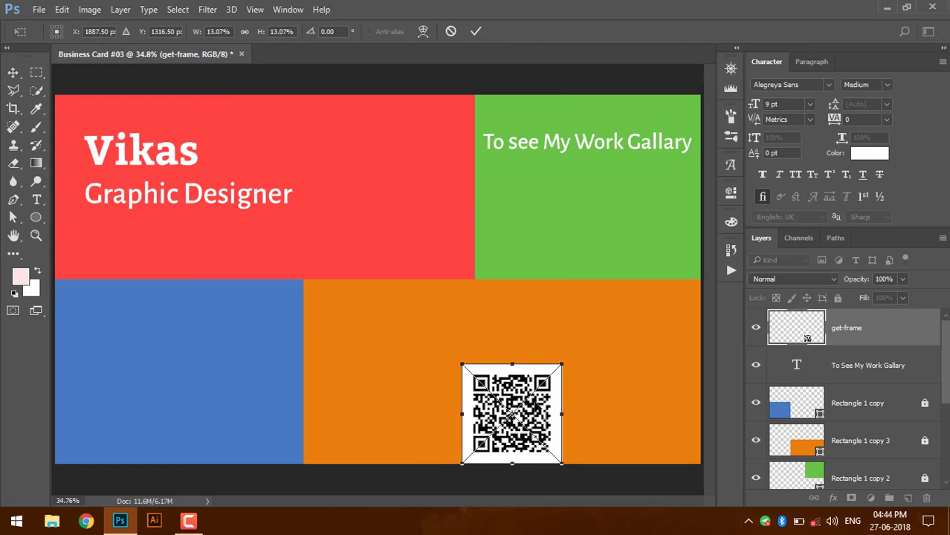
{"action": "left_click_drag", "start_coordinate": [536, 408], "coordinate": [610, 214]}
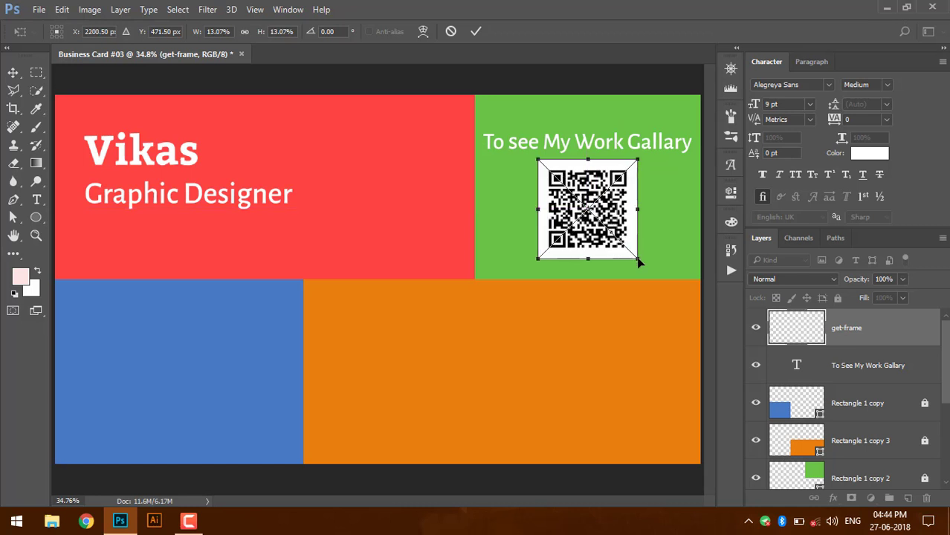
{"action": "left_click_drag", "start_coordinate": [638, 262], "coordinate": [595, 212]}
{"action": "key", "text": "Return"}
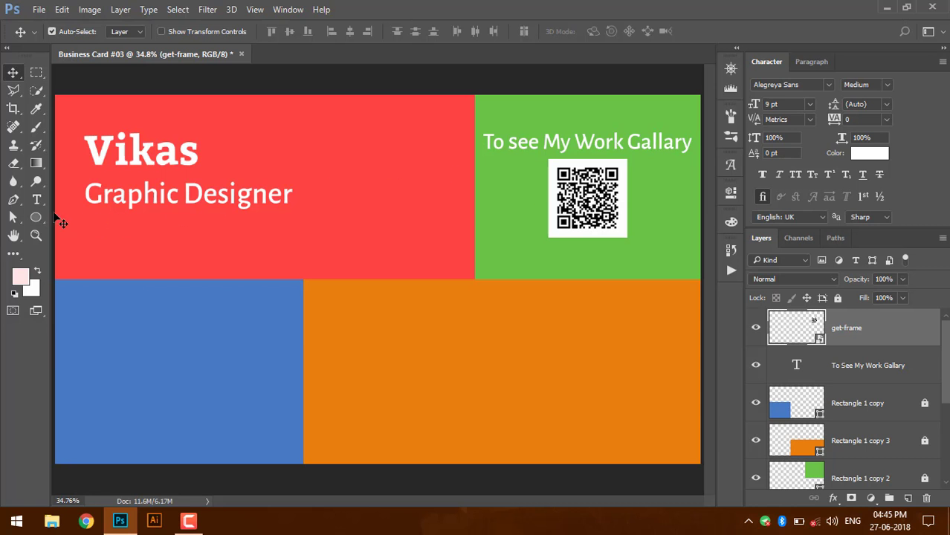
- Draw a square near the QR code and fill it with dark green #387d1d
{"action": "left_click", "coordinate": [36, 217]}
{"action": "left_click", "coordinate": [78, 216]}
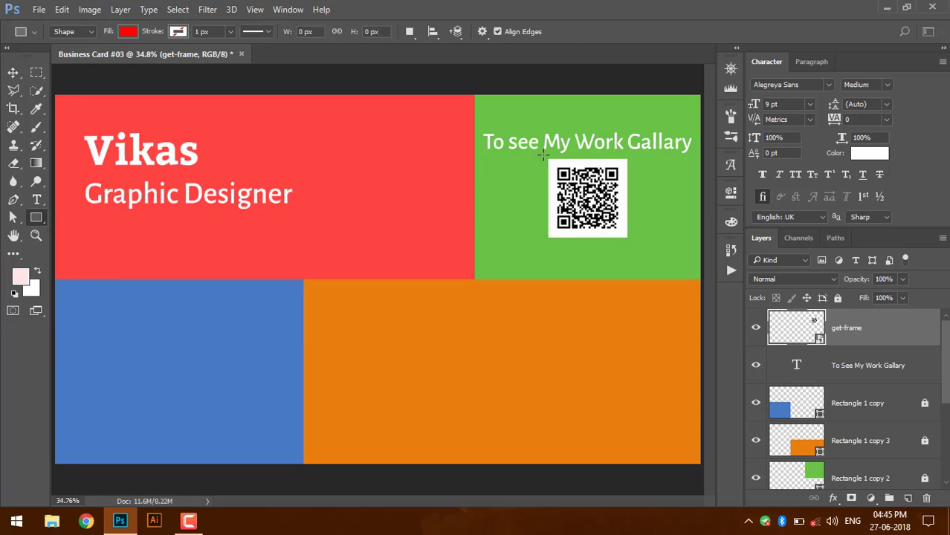
{"action": "mouse_move", "coordinate": [551, 158]}
{"action": "left_mouse_down"}
{"action": "mouse_move", "coordinate": [610, 200]}
{"action": "mouse_move", "coordinate": [574, 186]}
{"action": "mouse_move", "coordinate": [600, 195]}
{"action": "mouse_move", "coordinate": [577, 186]}
{"action": "mouse_move", "coordinate": [585, 191]}
{"action": "left_mouse_up"}
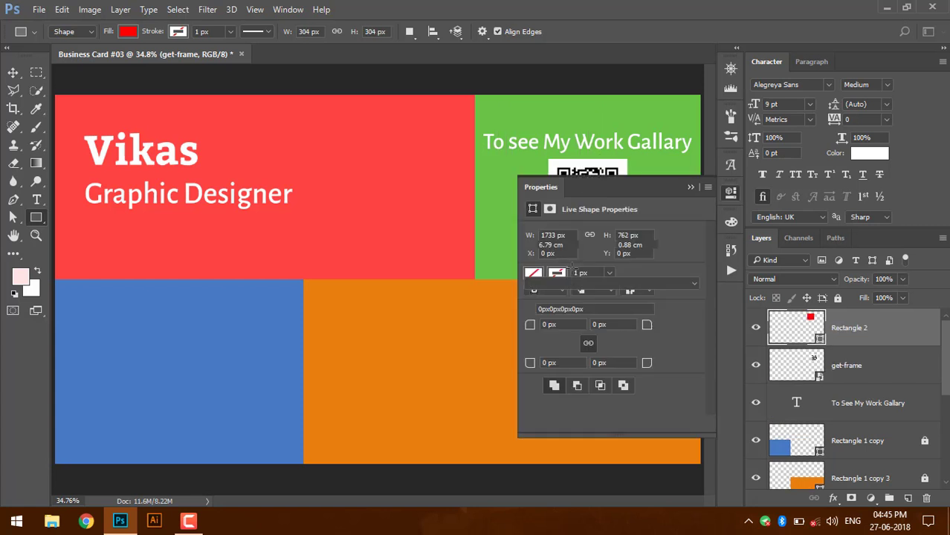
{"action": "left_click", "coordinate": [537, 274]}
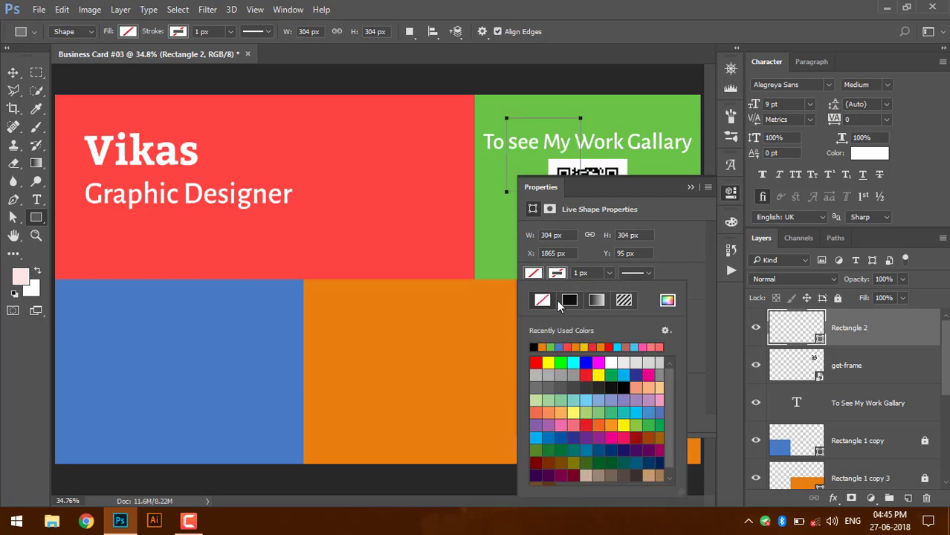
{"action": "left_click", "coordinate": [551, 347]}
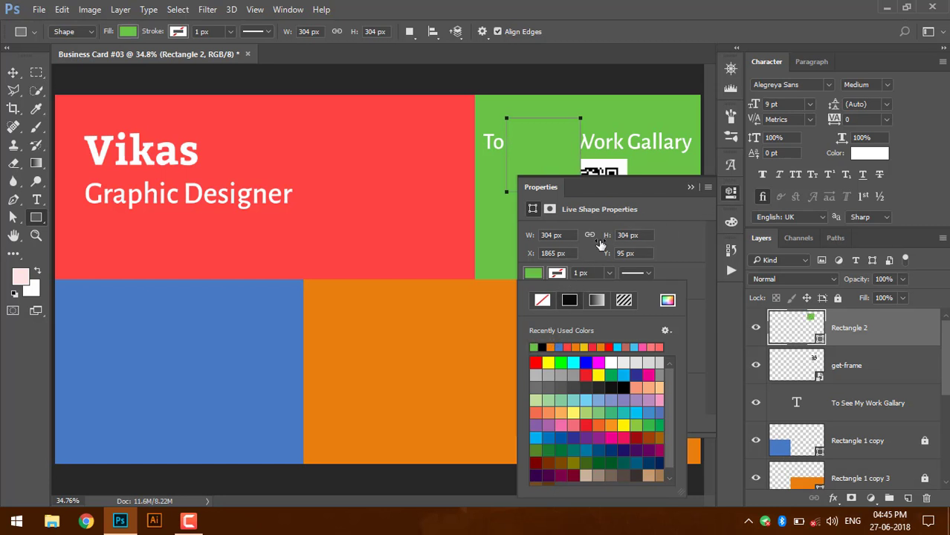
{"action": "left_click", "coordinate": [670, 302]}
{"action": "left_click", "coordinate": [688, 263]}
{"action": "left_click", "coordinate": [679, 270]}
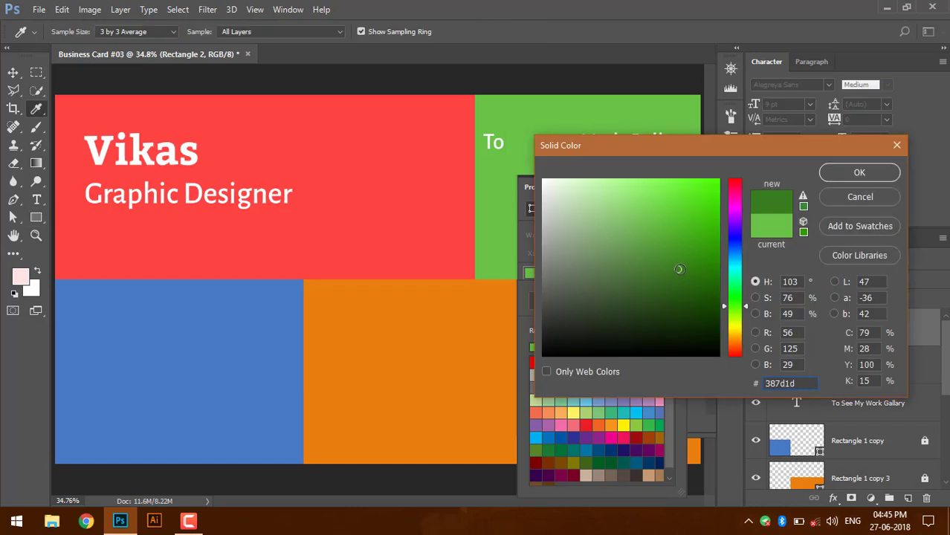
{"action": "key", "text": "Return"}
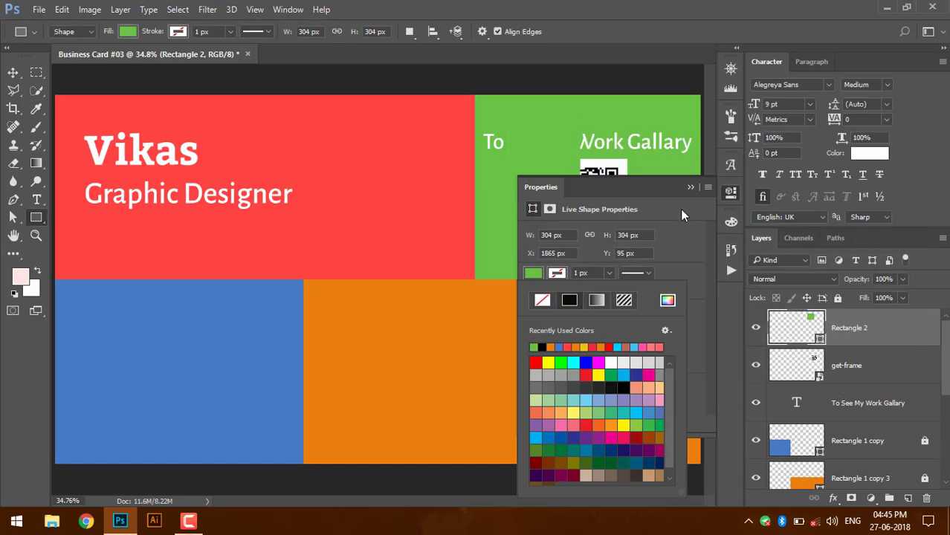
{"action": "left_click", "coordinate": [730, 192]}
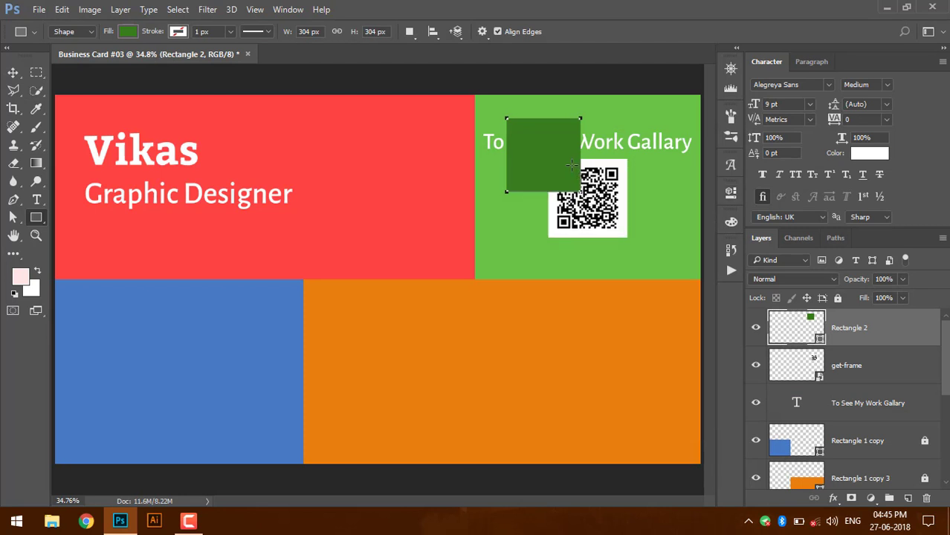
- Move the dark green square over the QR code and enlarge it slightly
{"action": "key", "text": "v"}
{"action": "left_click_drag", "start_coordinate": [558, 167], "coordinate": [602, 211]}
{"action": "key", "text": "ctrl"}
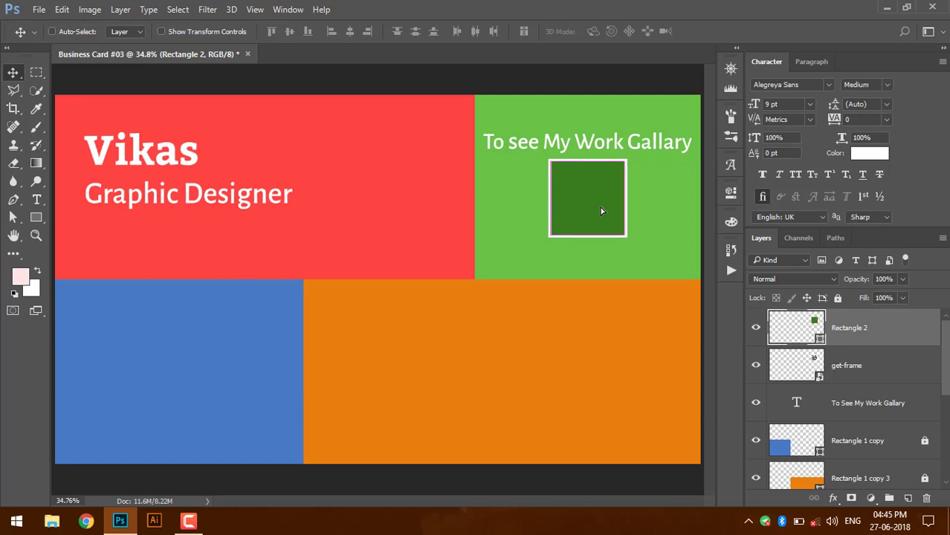
{"action": "key", "text": "ctrl+t"}
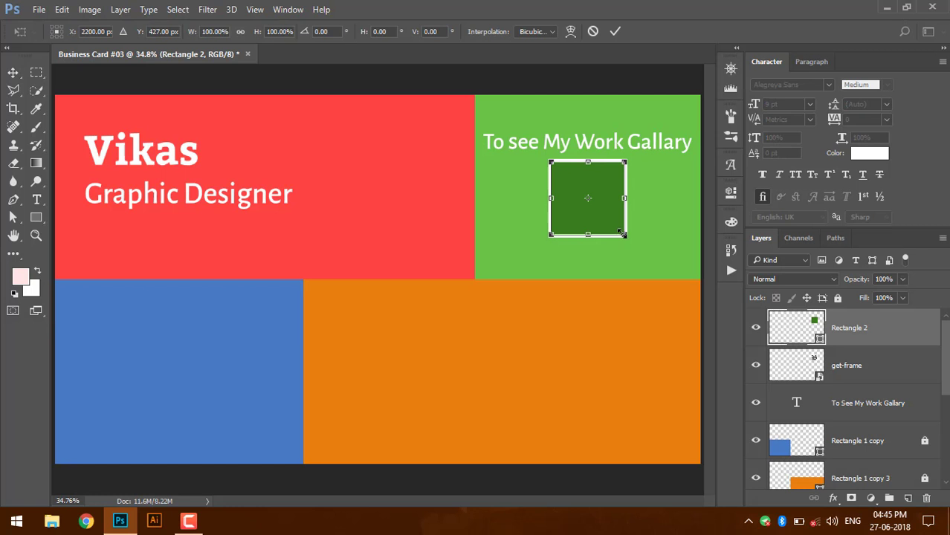
{"action": "left_click_drag", "start_coordinate": [624, 235], "coordinate": [629, 237]}
{"action": "key", "text": "Return"}
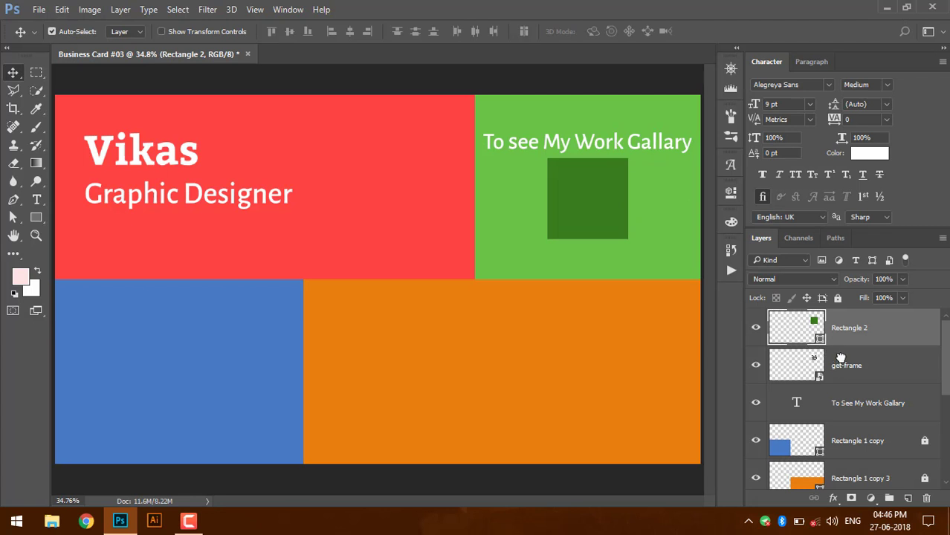
- Put the square's layer below get-frame and enlarge it to frame the QR code
{"action": "left_click_drag", "start_coordinate": [840, 365], "coordinate": [835, 291]}
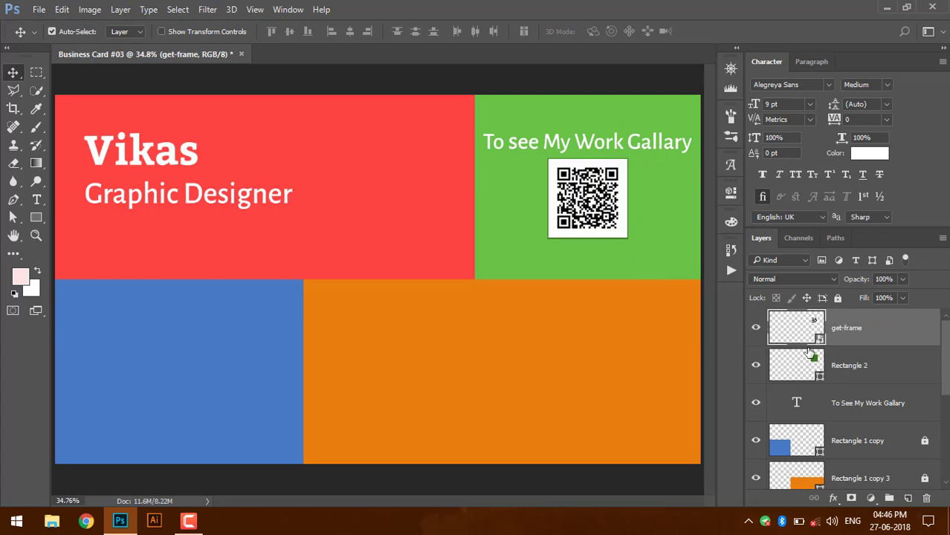
{"action": "left_click", "coordinate": [812, 372]}
{"action": "key", "text": "ctrl+t"}
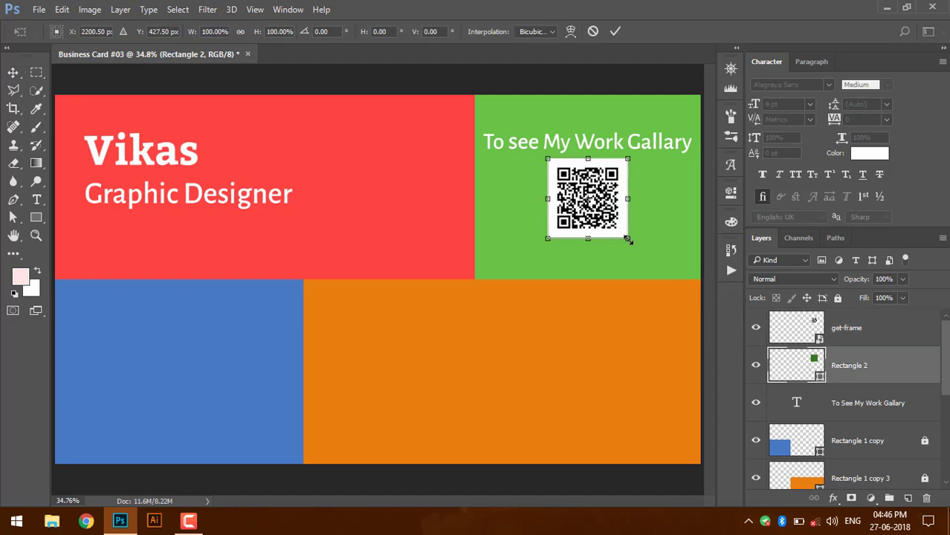
{"action": "left_click_drag", "start_coordinate": [629, 240], "coordinate": [634, 243]}
{"action": "key", "text": "Return"}
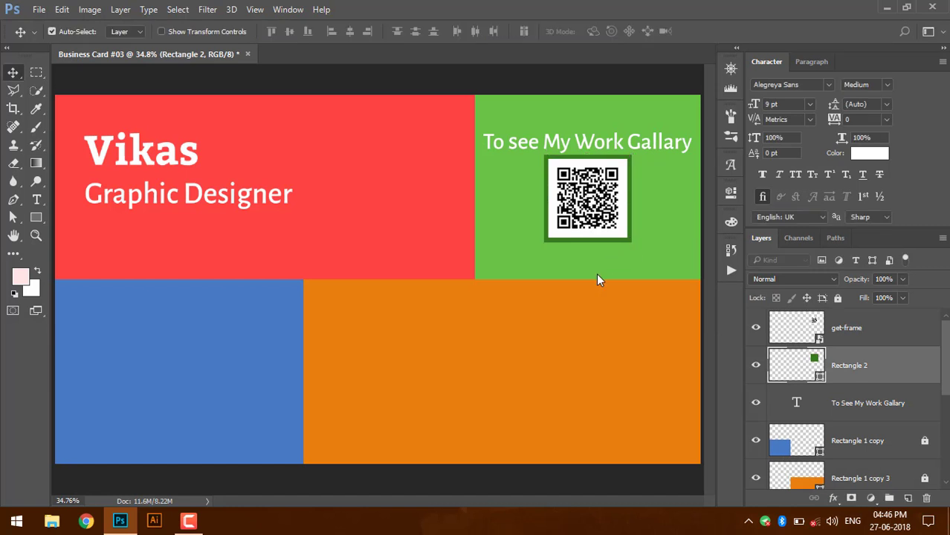
- Type 'Scan It..!' below the QR code and centre it under the frame
{"action": "left_click", "coordinate": [36, 199]}
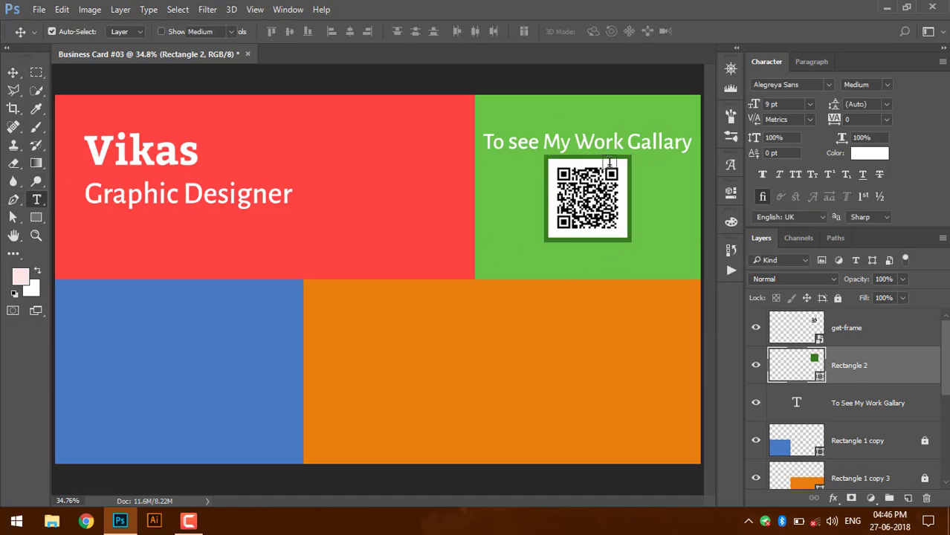
{"action": "left_click", "coordinate": [489, 270]}
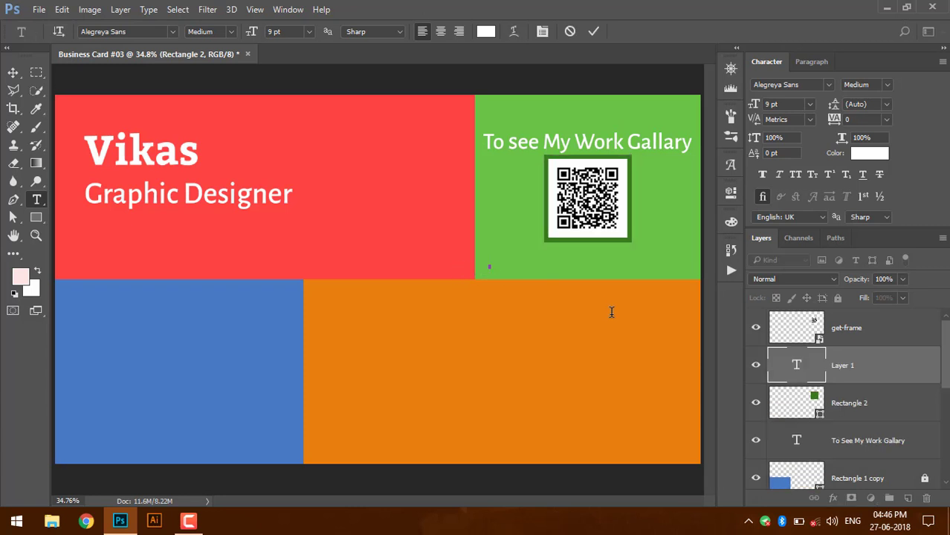
{"action": "type", "text": "Scan It..!"}
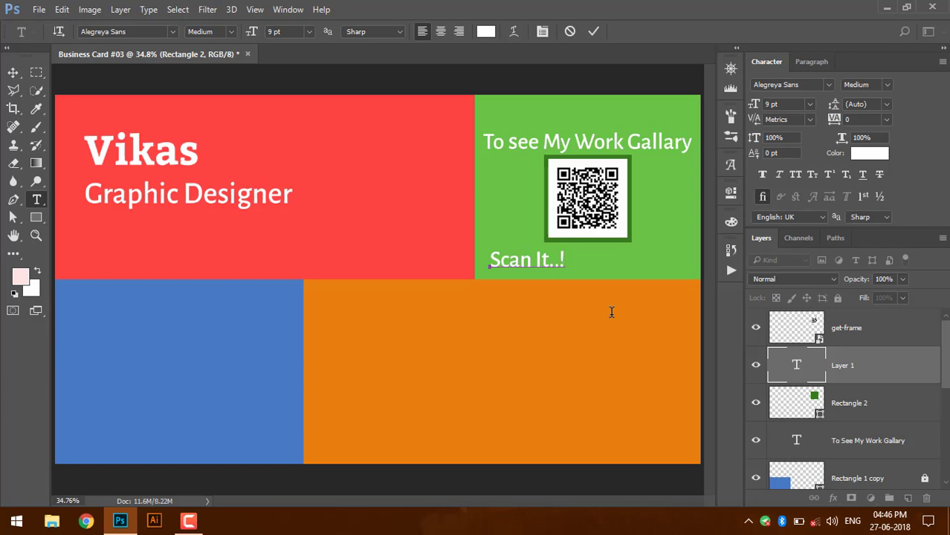
{"action": "key", "text": "ctrl+Return"}
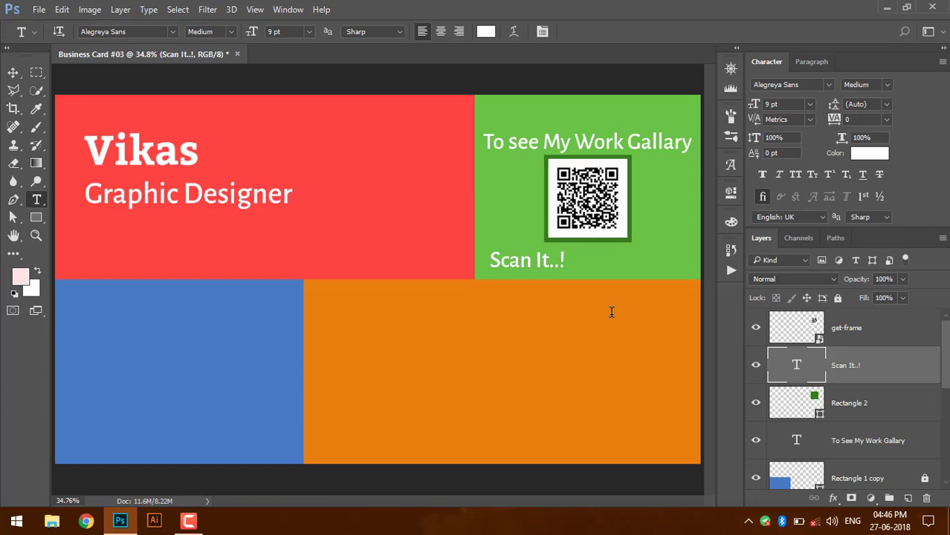
{"action": "key", "text": "v"}
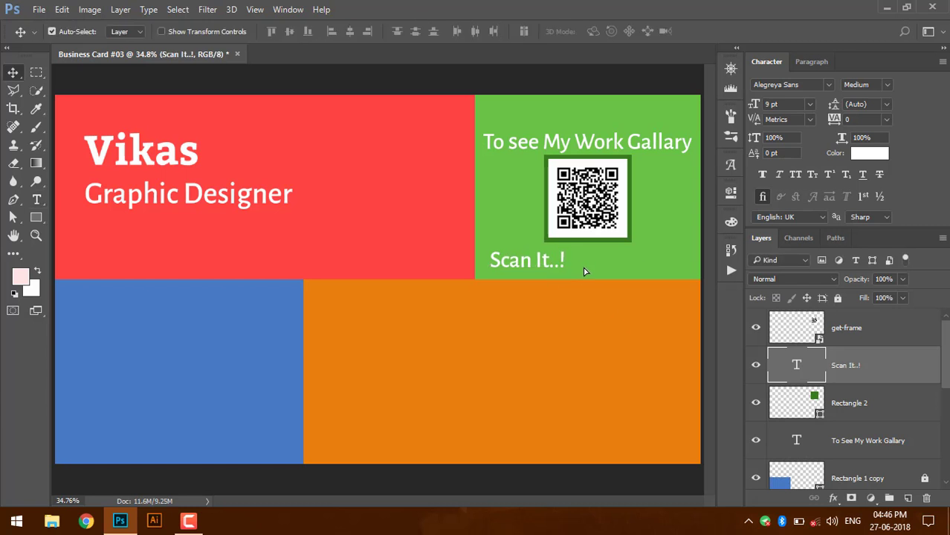
{"action": "left_click_drag", "start_coordinate": [550, 265], "coordinate": [608, 269]}
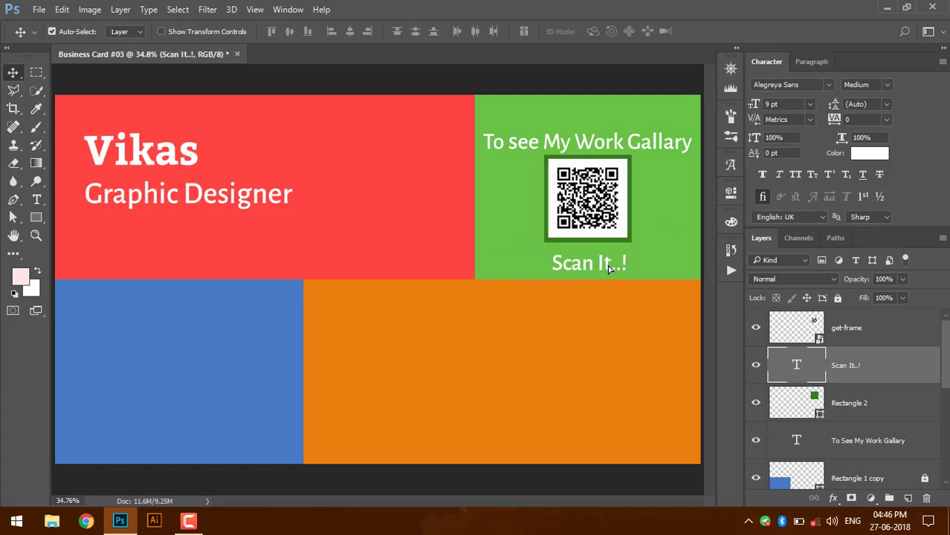
{"action": "left_click", "coordinate": [37, 201]}
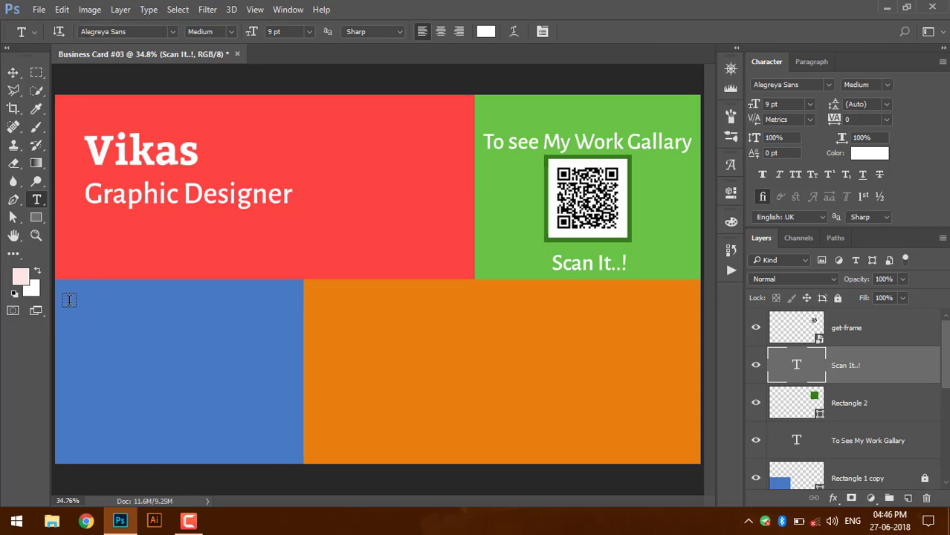
- Add a 'Contact Us' heading at the blue panel's top-left and begin a text line below
{"action": "left_click", "coordinate": [219, 459]}
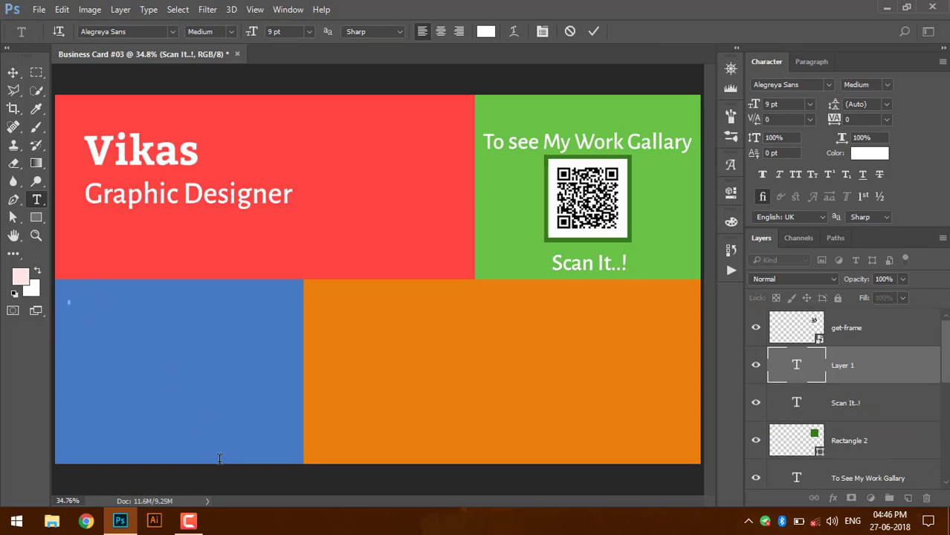
{"action": "type", "text": "Contact Us"}
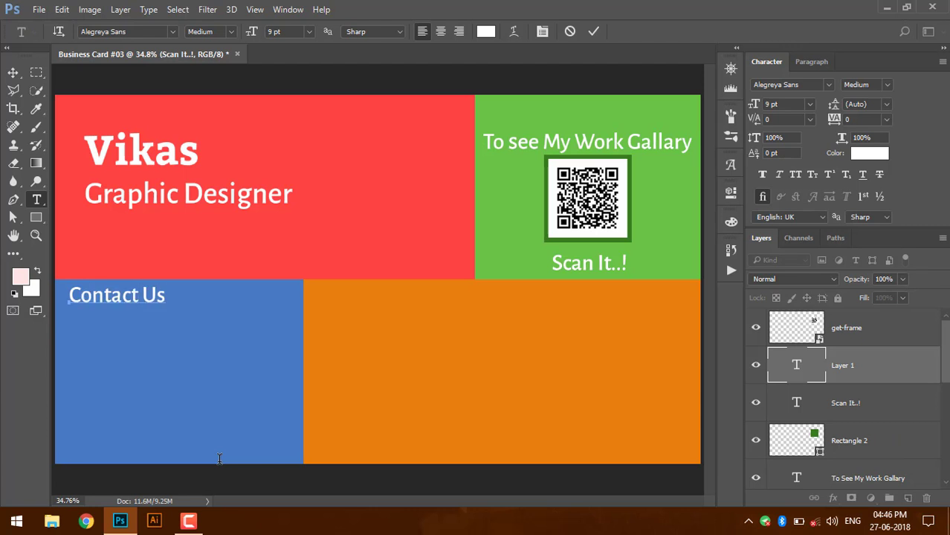
{"action": "key", "text": "ctrl+Return"}
{"action": "key", "text": "v"}
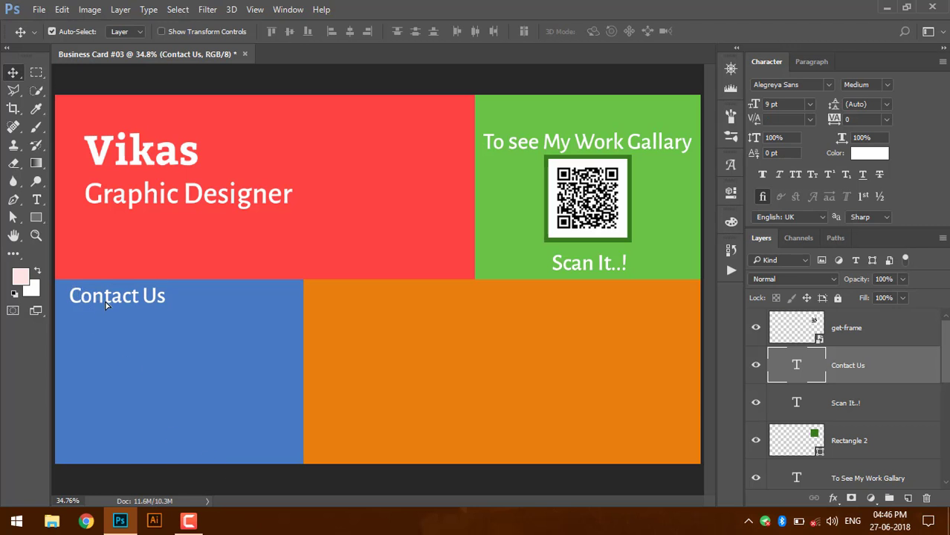
{"action": "left_click_drag", "start_coordinate": [95, 301], "coordinate": [108, 307]}
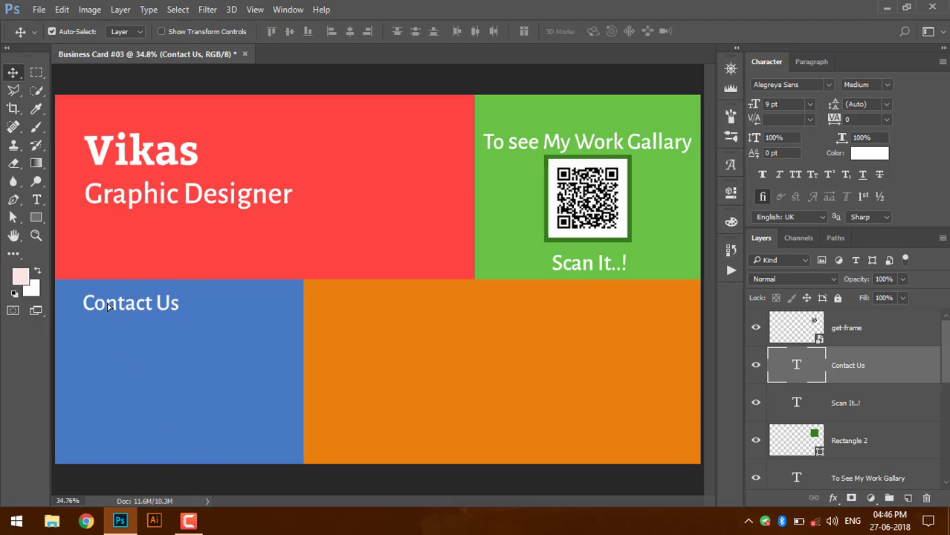
{"action": "key", "text": "t"}
{"action": "left_click", "coordinate": [94, 349]}
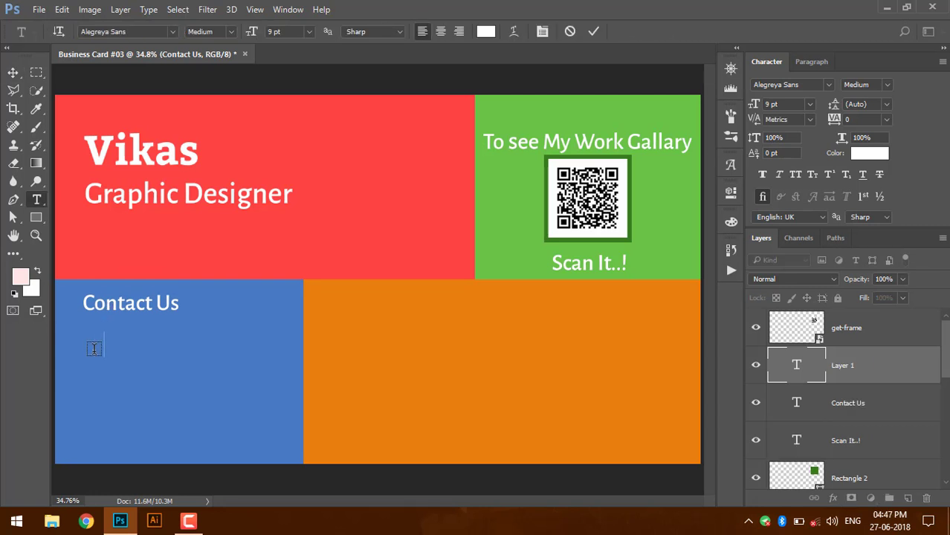
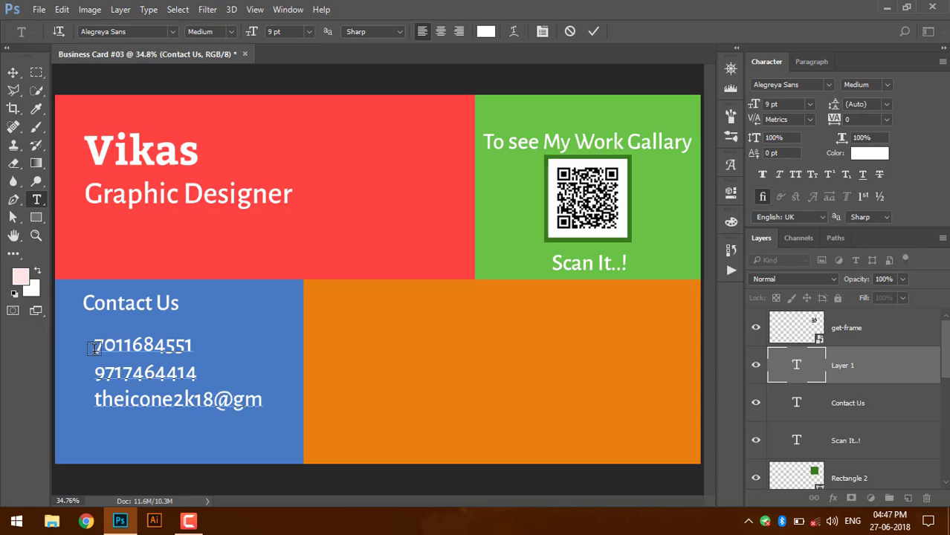
- Type the two phone numbers and the e-mail address on separate lines, then shift the text slightly left
{"action": "key", "text": "ctrl+Return"}
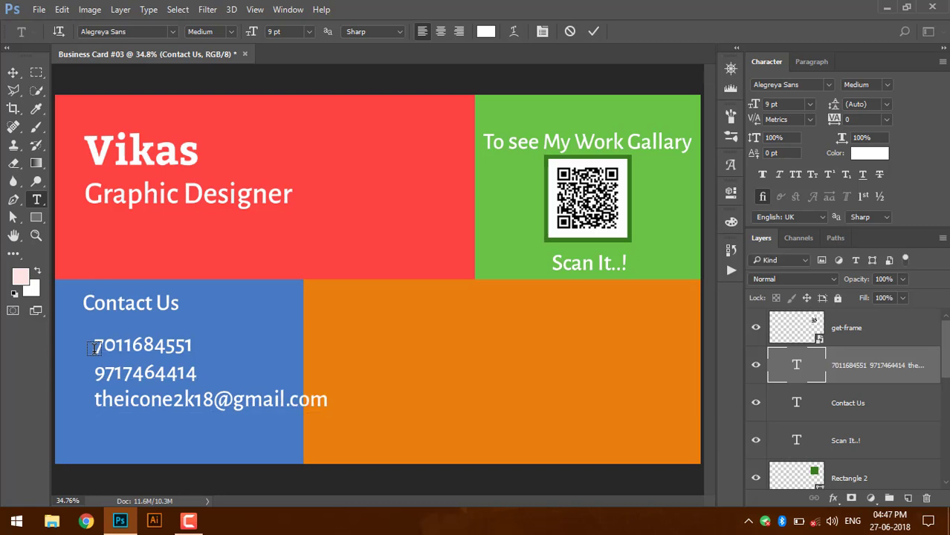
{"action": "key", "text": "v"}
{"action": "left_click_drag", "start_coordinate": [133, 381], "coordinate": [114, 383]}
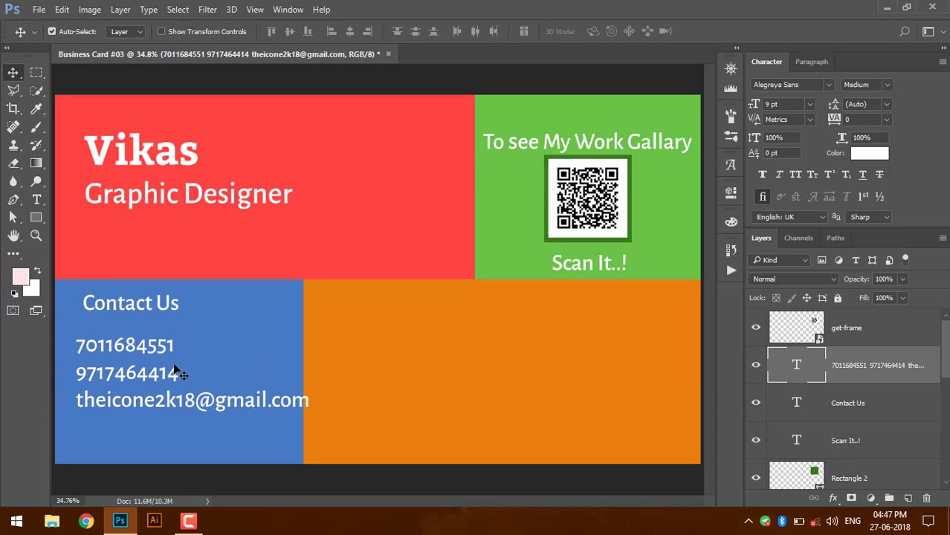
{"action": "key", "text": "t"}
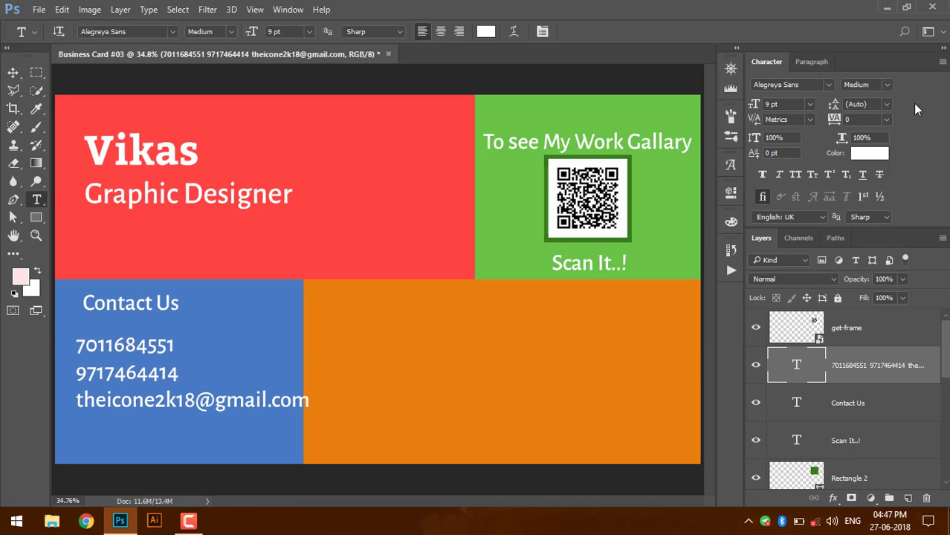
- Set the contact details to Light weight and realign them closer beneath Contact Us
{"action": "left_click", "coordinate": [885, 85]}
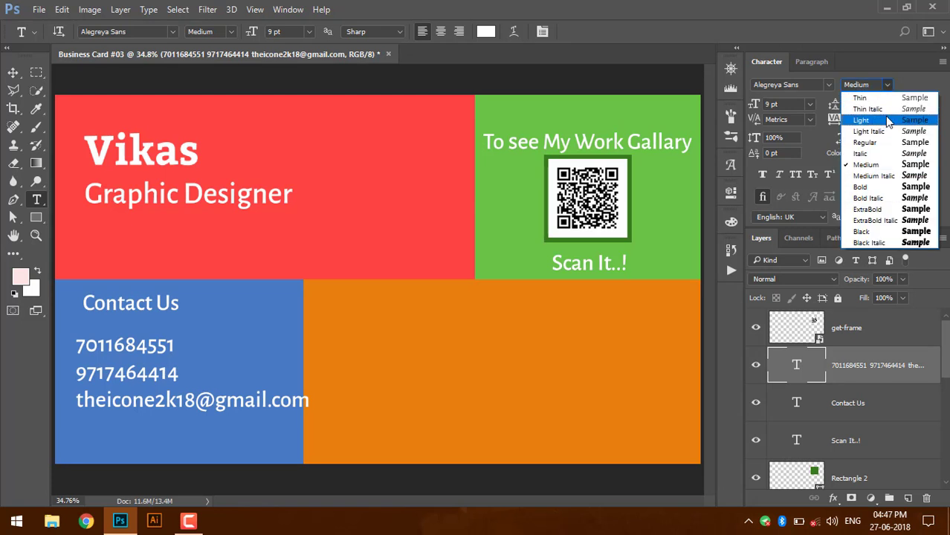
{"action": "left_click", "coordinate": [887, 122]}
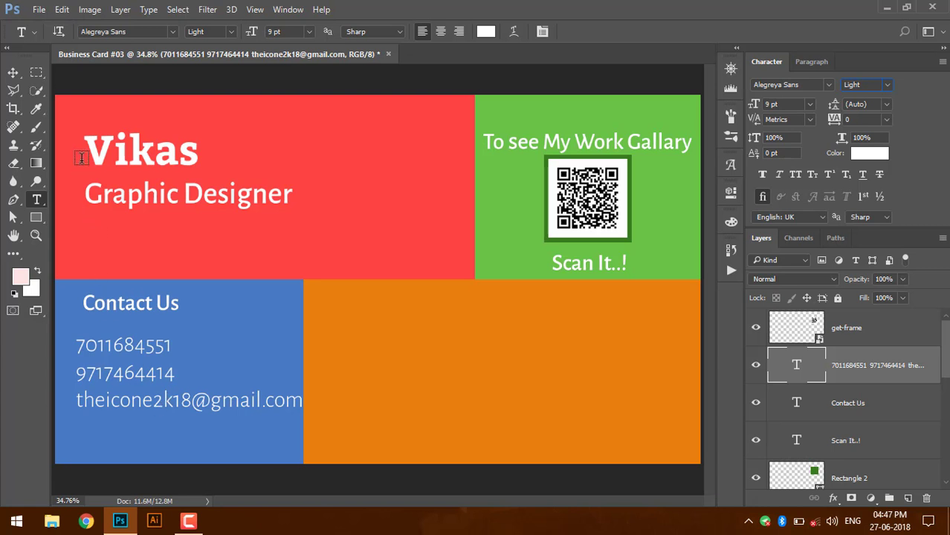
{"action": "left_click", "coordinate": [12, 74]}
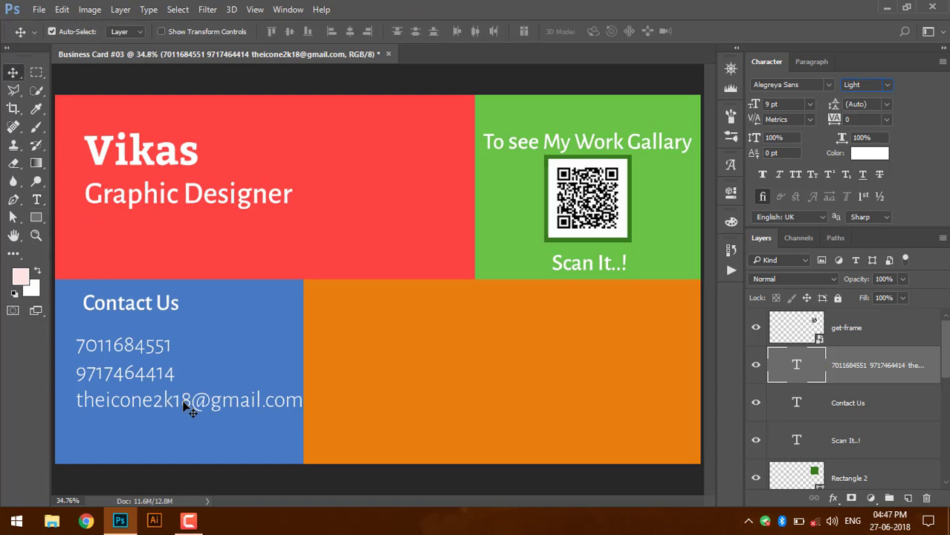
{"action": "left_click_drag", "start_coordinate": [184, 418], "coordinate": [185, 418]}
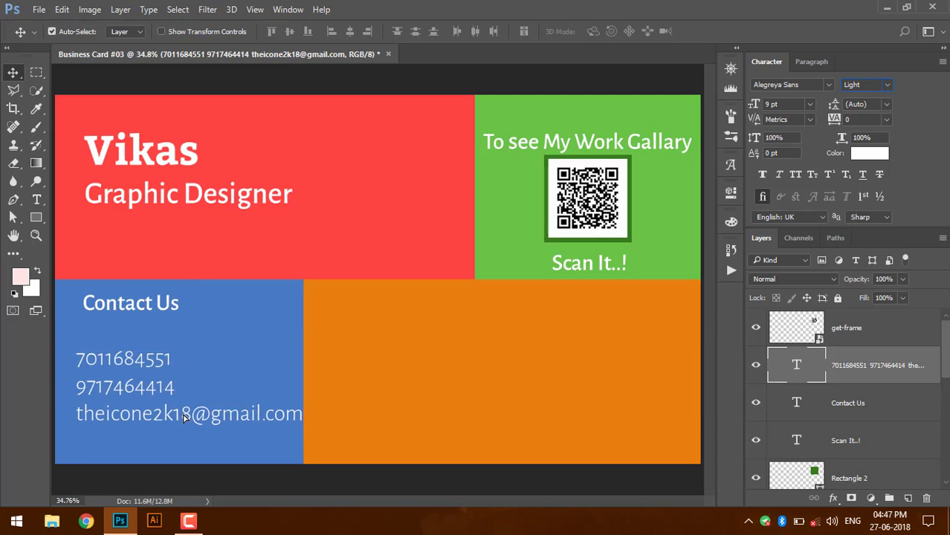
{"action": "left_click_drag", "start_coordinate": [143, 315], "coordinate": [142, 316]}
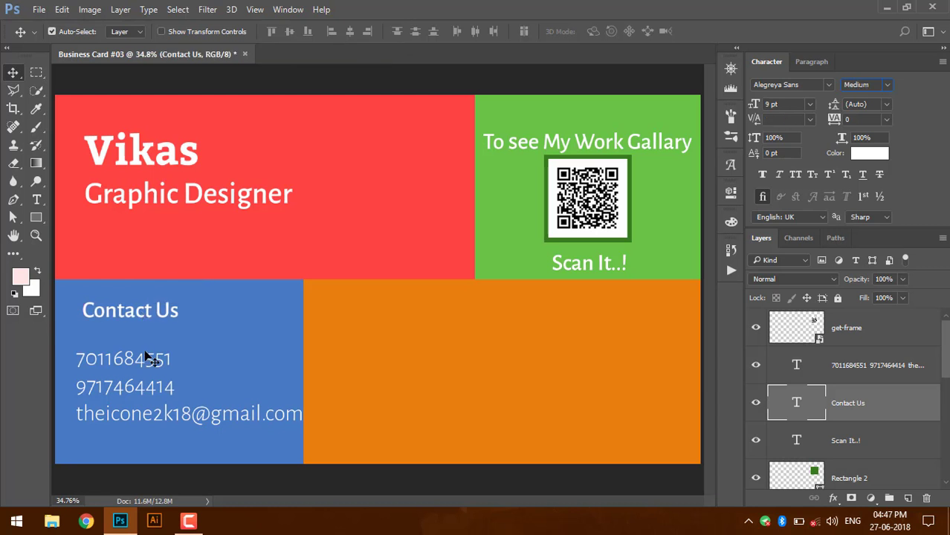
{"action": "left_click_drag", "start_coordinate": [147, 357], "coordinate": [148, 340]}
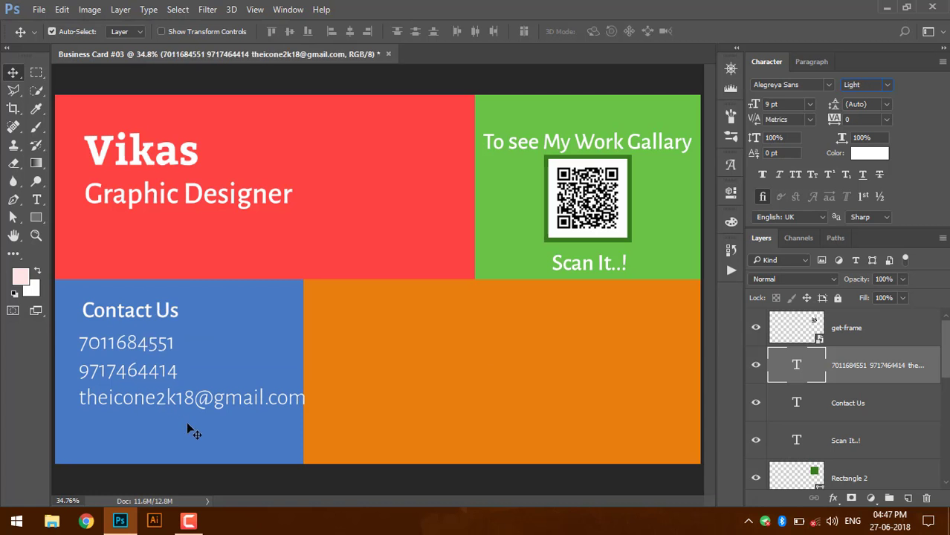
- Make the e-mail line 8 pt and shift the contact block down and right
{"action": "left_click", "coordinate": [39, 200]}
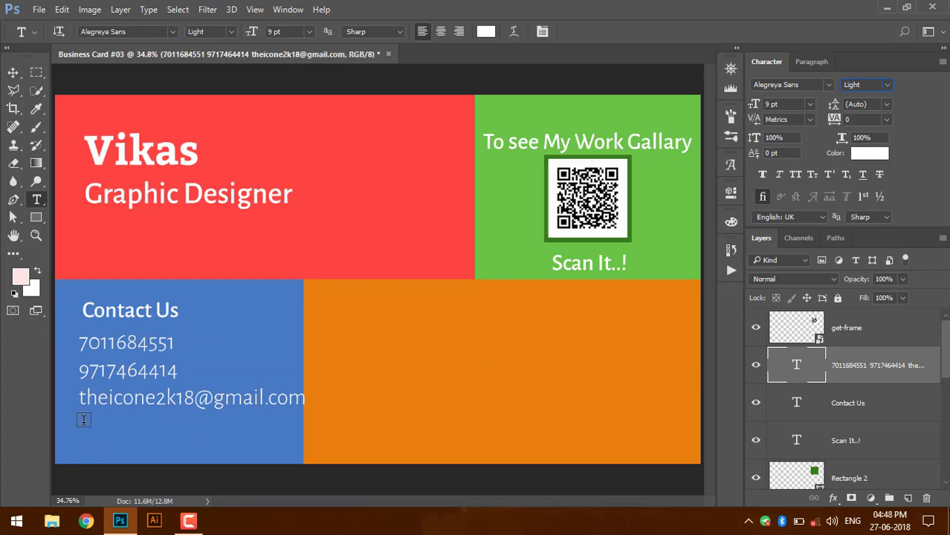
{"action": "left_click_drag", "start_coordinate": [79, 399], "coordinate": [304, 396]}
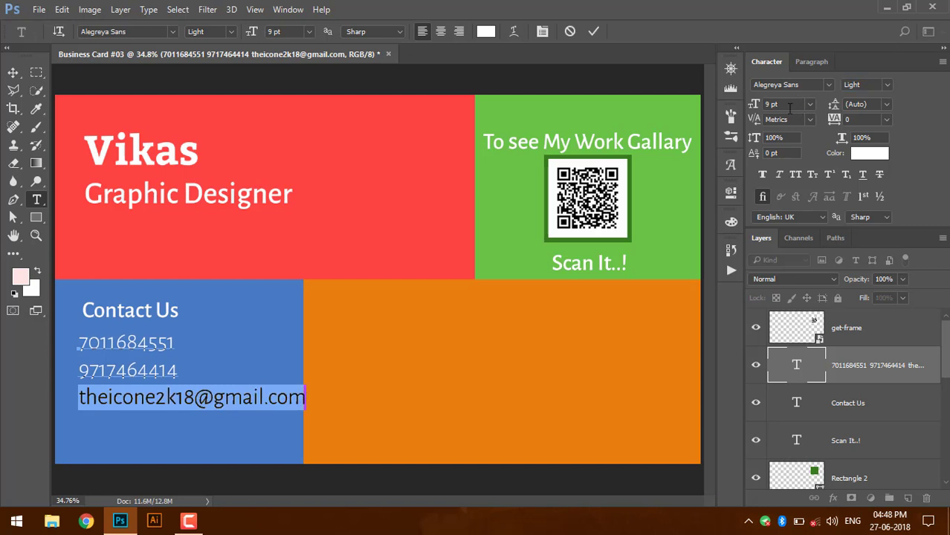
{"action": "type", "text": "8"}
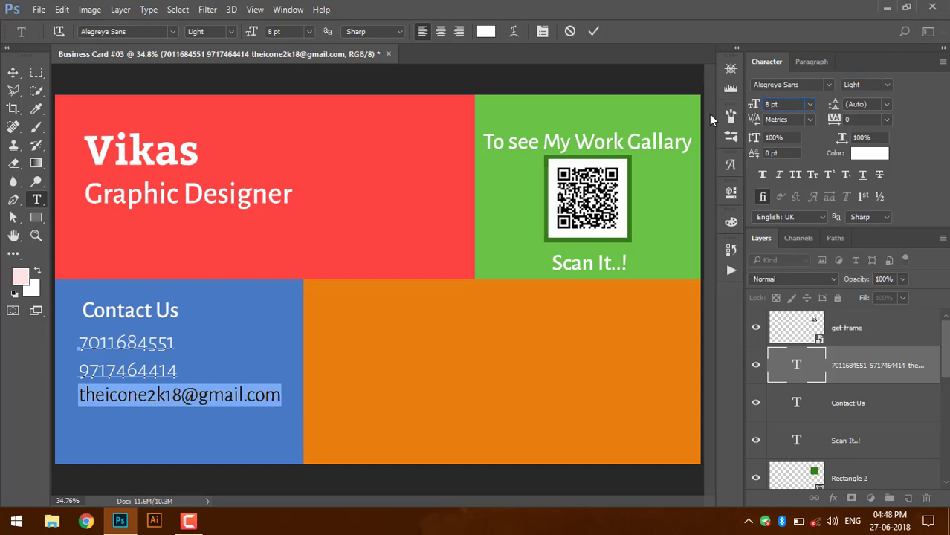
{"action": "left_click", "coordinate": [593, 32]}
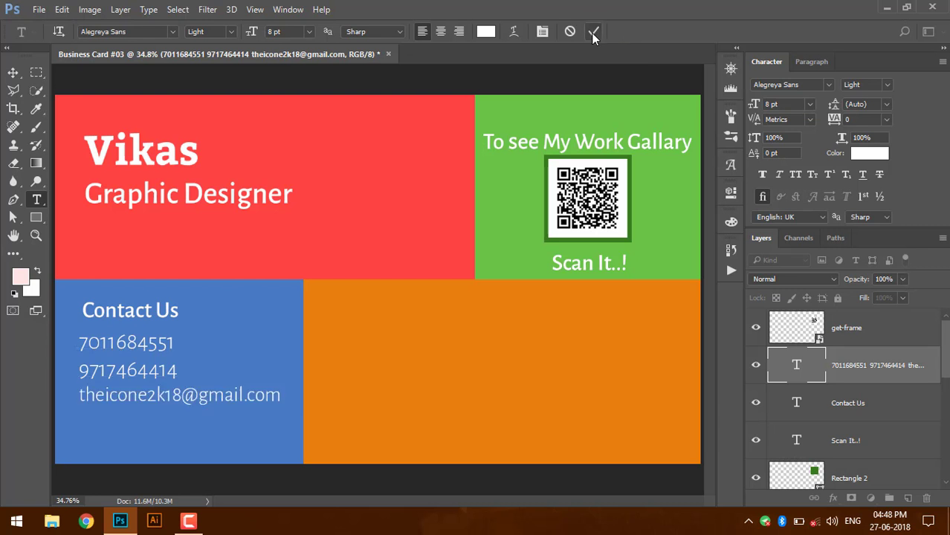
{"action": "left_click", "coordinate": [13, 72]}
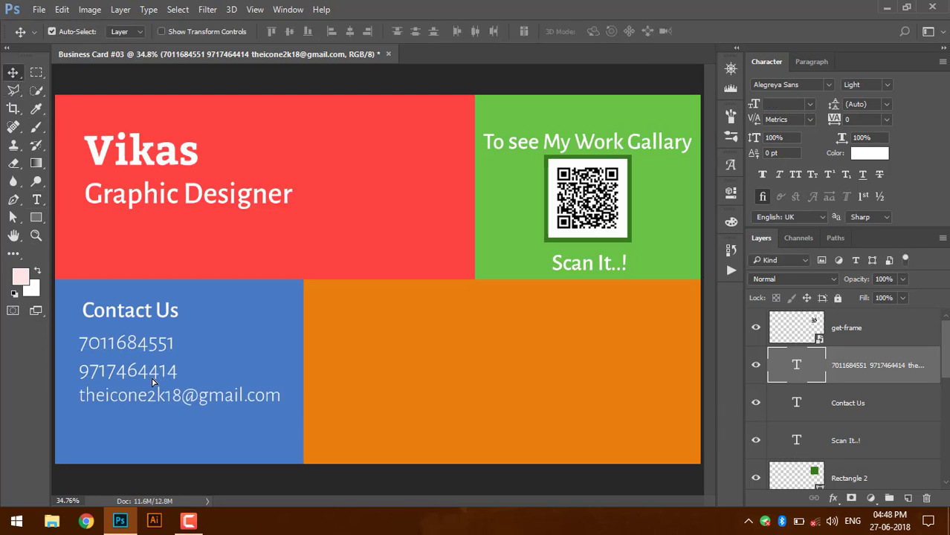
{"action": "left_click_drag", "start_coordinate": [152, 381], "coordinate": [156, 396]}
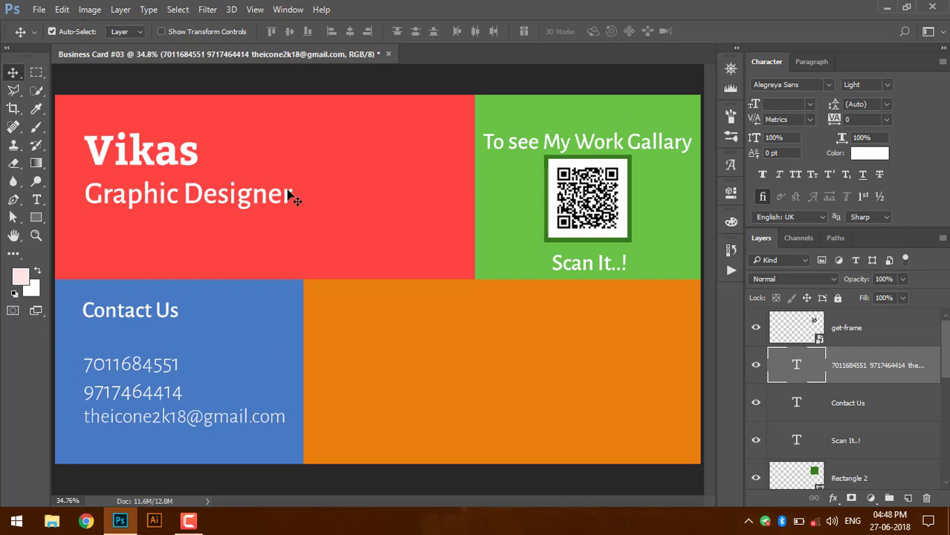
- Embed the office-phone-icon--25.png image onto the card
{"action": "left_click", "coordinate": [39, 9]}
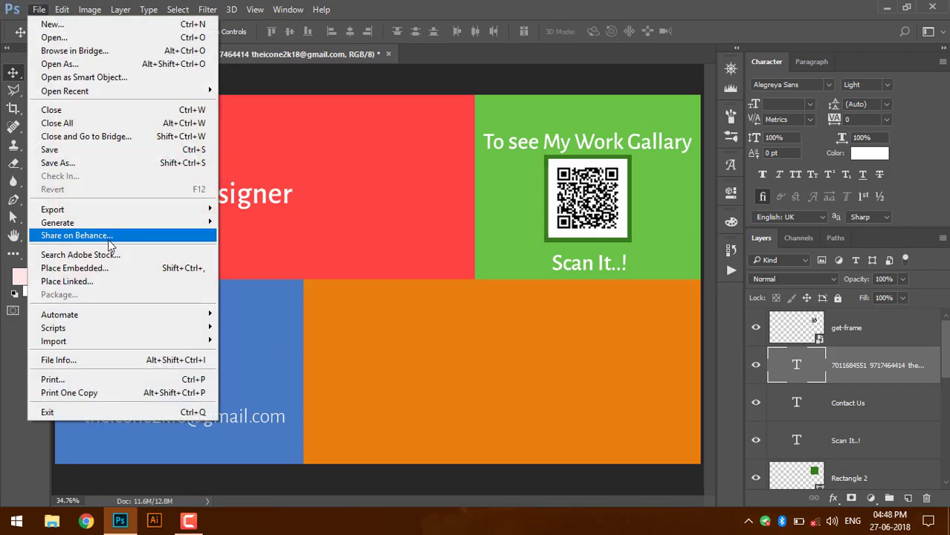
{"action": "left_click", "coordinate": [109, 264]}
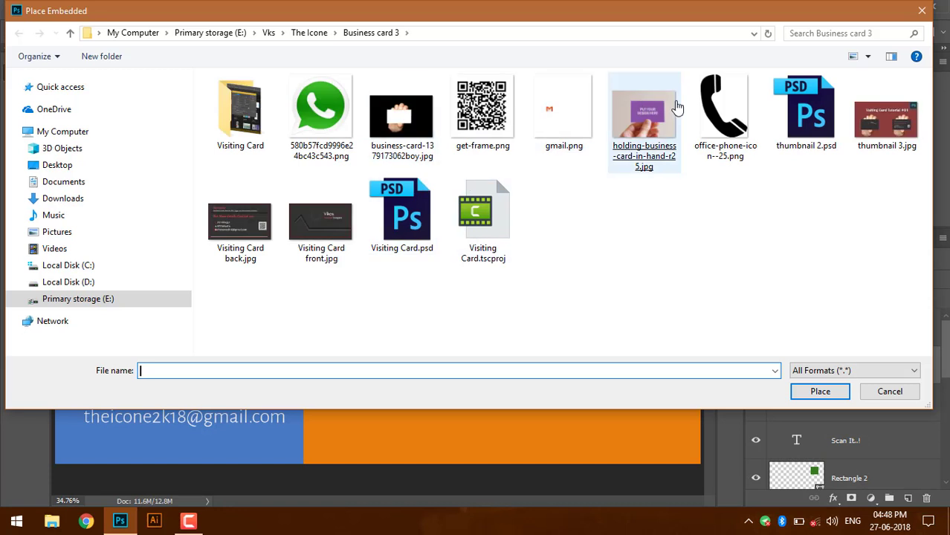
{"action": "left_click", "coordinate": [714, 110]}
{"action": "left_click", "coordinate": [714, 110]}
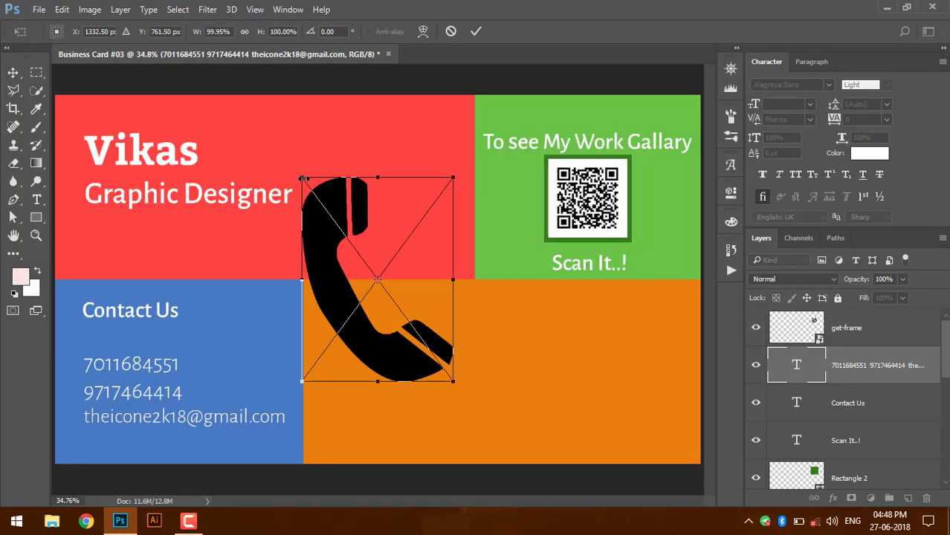
- Shrink the phone icon and position it beside the first phone number
{"action": "left_click_drag", "start_coordinate": [300, 176], "coordinate": [380, 363]}
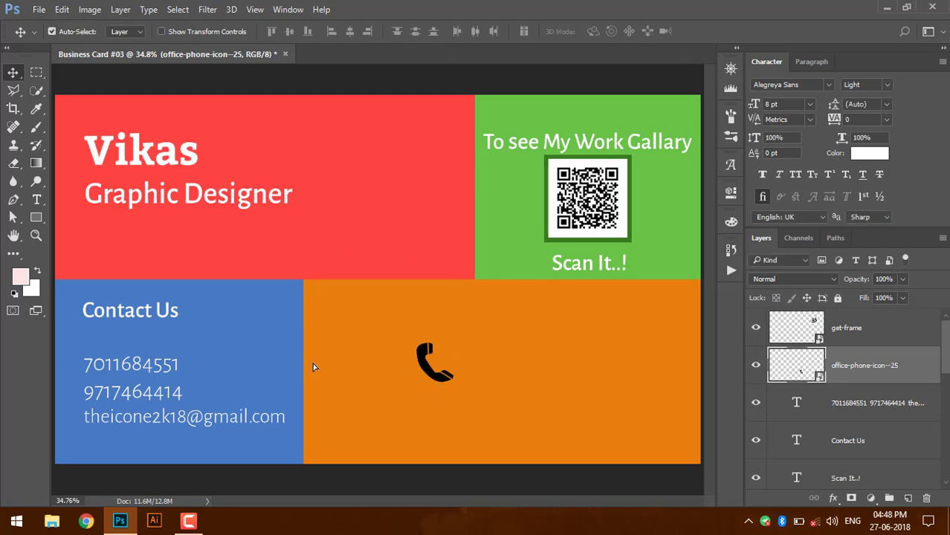
{"action": "left_click_drag", "start_coordinate": [313, 367], "coordinate": [74, 374]}
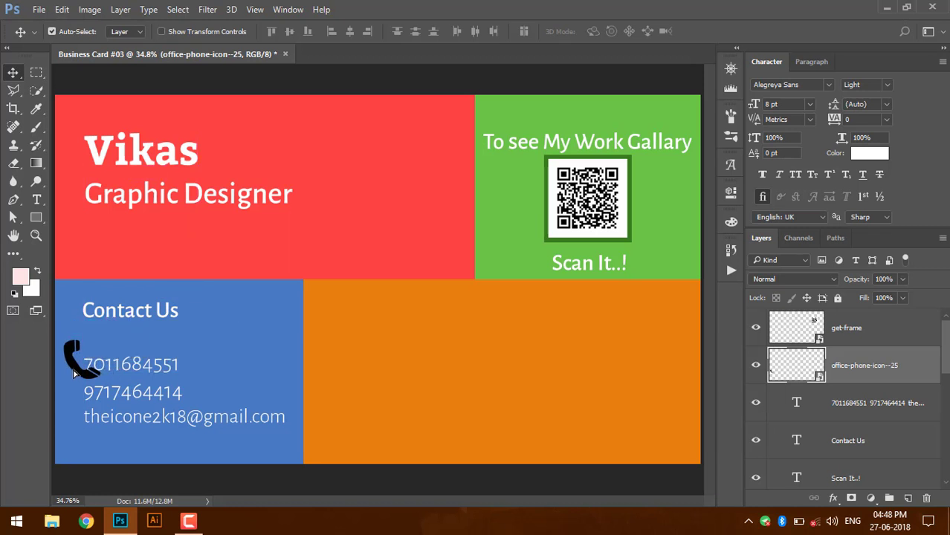
{"action": "left_click", "coordinate": [75, 374]}
{"action": "left_click", "coordinate": [39, 9]}
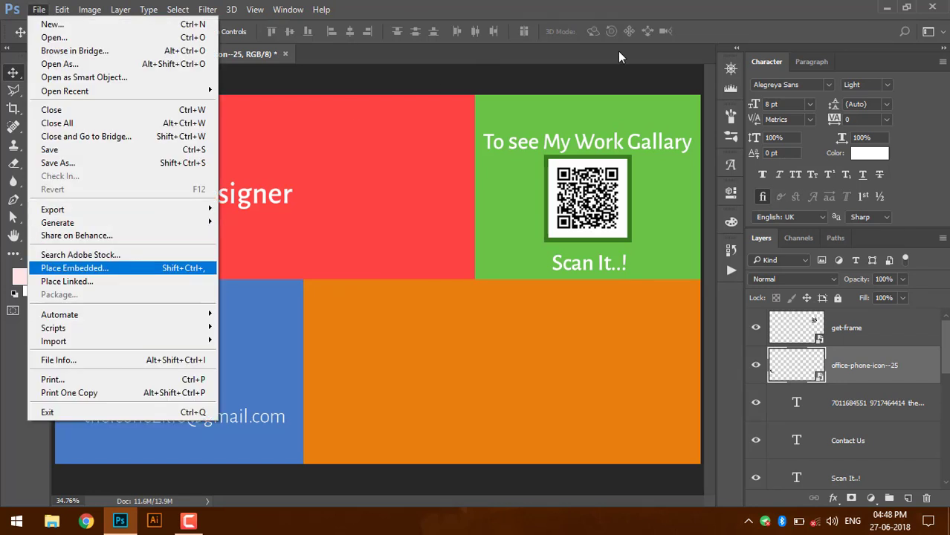
- Embed the WhatsApp icon 580b57fcd9996e24bc43c543.png from the Business card 3 folder
{"action": "key", "text": "Escape"}
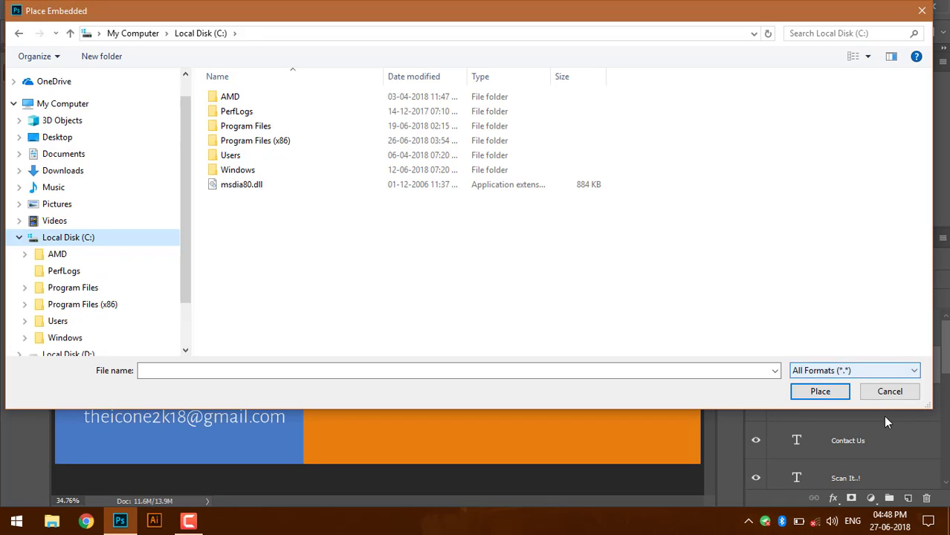
{"action": "left_click", "coordinate": [889, 392]}
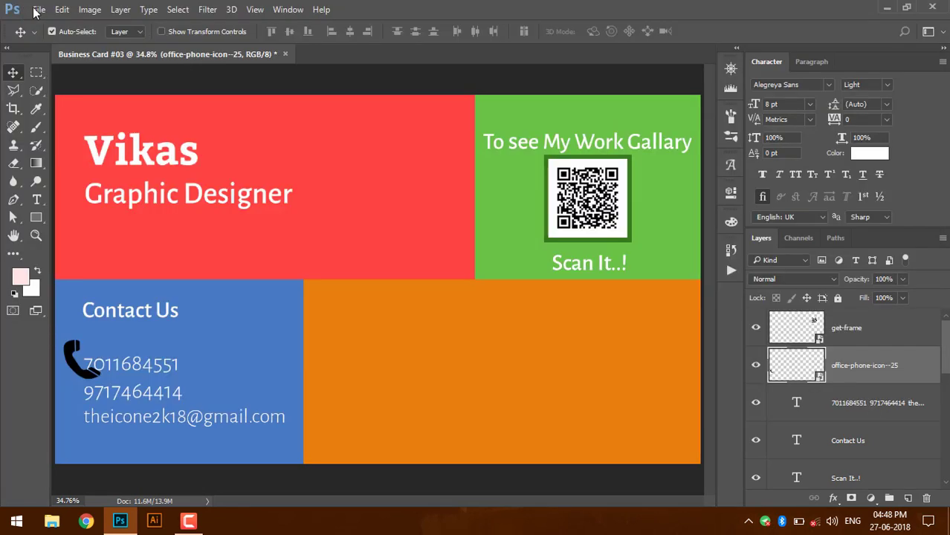
{"action": "left_click", "coordinate": [39, 9]}
{"action": "left_click", "coordinate": [111, 266]}
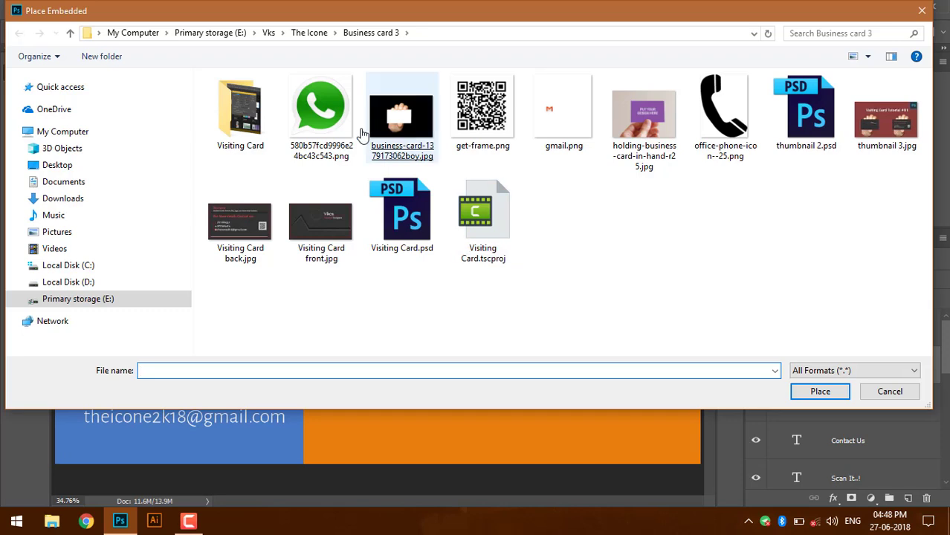
{"action": "double_click", "coordinate": [335, 124]}
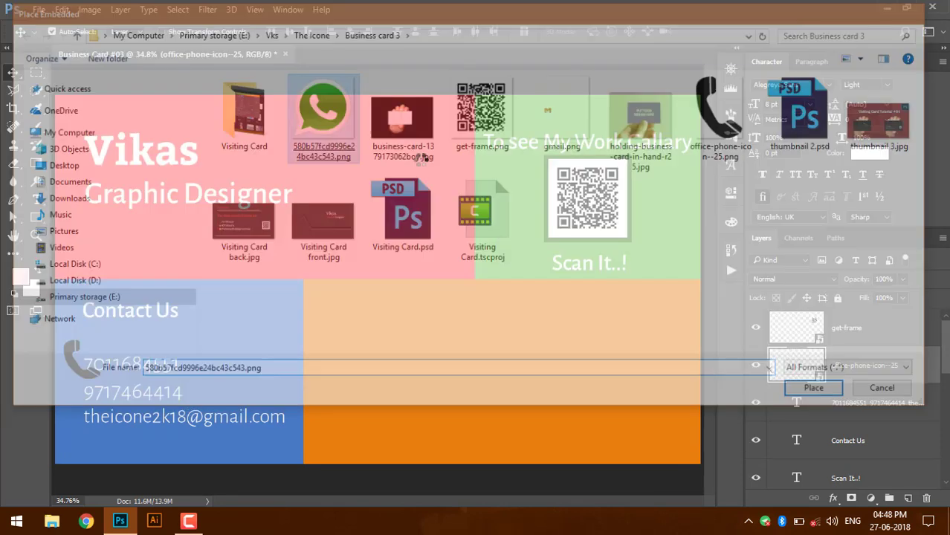
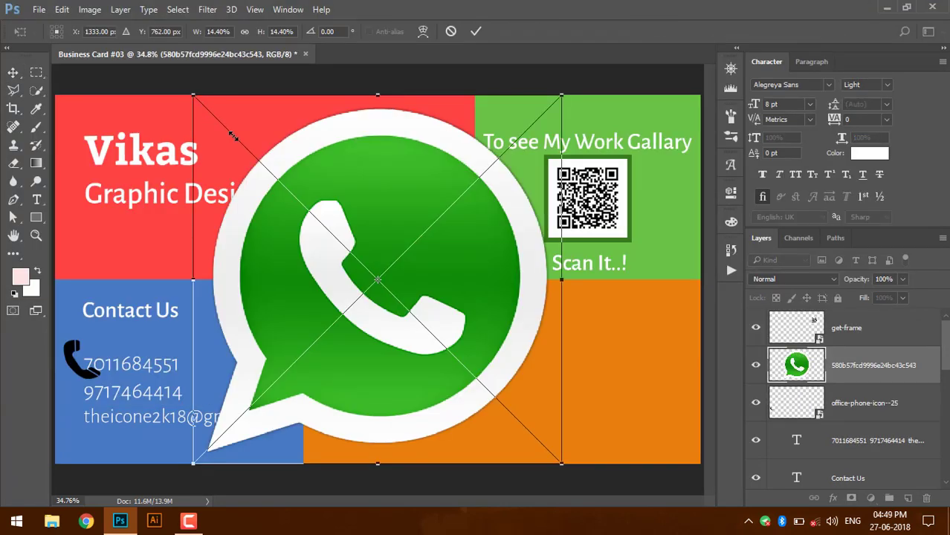
- Scale the WhatsApp image down to a small icon next to the second phone number
{"action": "left_click_drag", "start_coordinate": [232, 136], "coordinate": [76, 392]}
{"action": "key", "text": "Return"}
- Embed gmail.png from the file browser and shrink it to about 14% as a small icon
{"action": "left_click", "coordinate": [43, 8]}
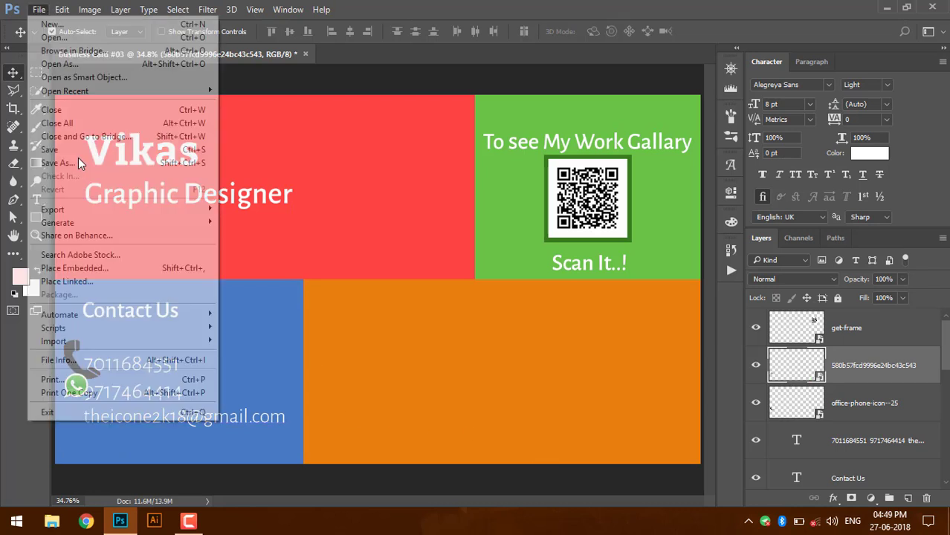
{"action": "left_click", "coordinate": [100, 266]}
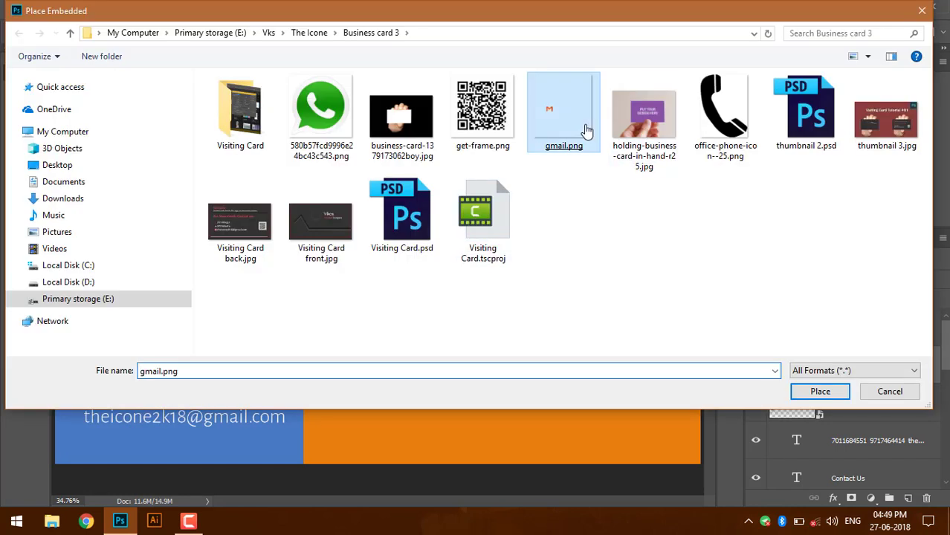
{"action": "double_click", "coordinate": [585, 131]}
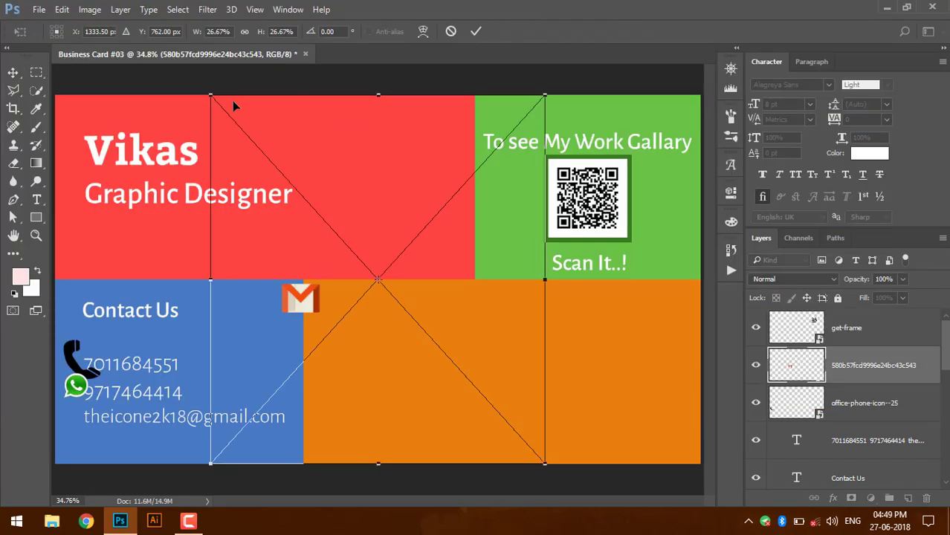
{"action": "left_click_drag", "start_coordinate": [211, 89], "coordinate": [364, 262]}
{"action": "key", "text": "Return"}
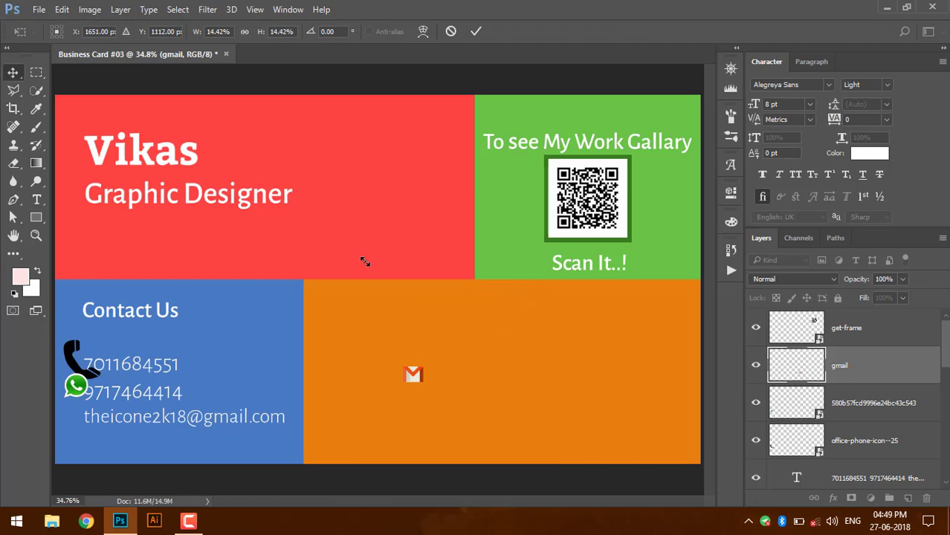
- Drag the Gmail icon beside the email, then move the contact lines and 'Contact Us' heading right
{"action": "left_click_drag", "start_coordinate": [414, 377], "coordinate": [80, 422]}
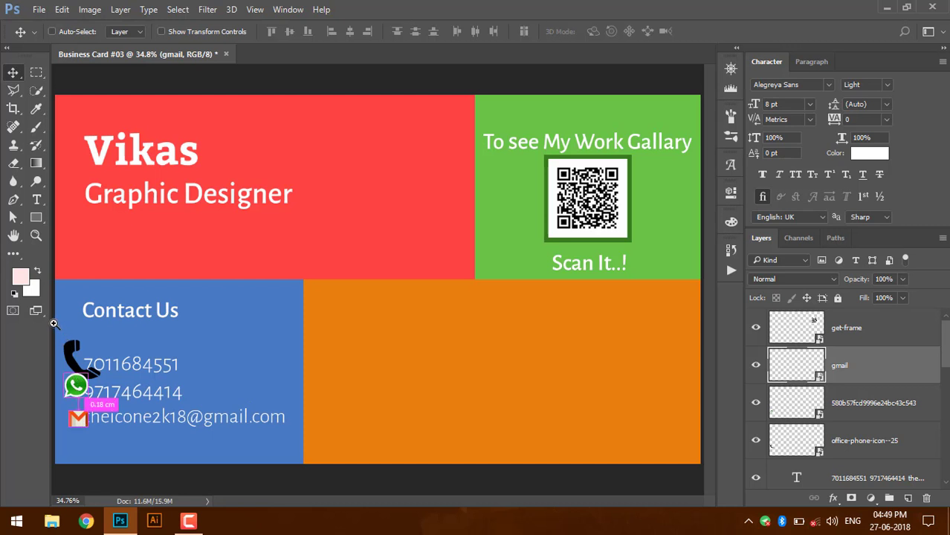
{"action": "left_click_drag", "start_coordinate": [54, 324], "coordinate": [198, 437]}
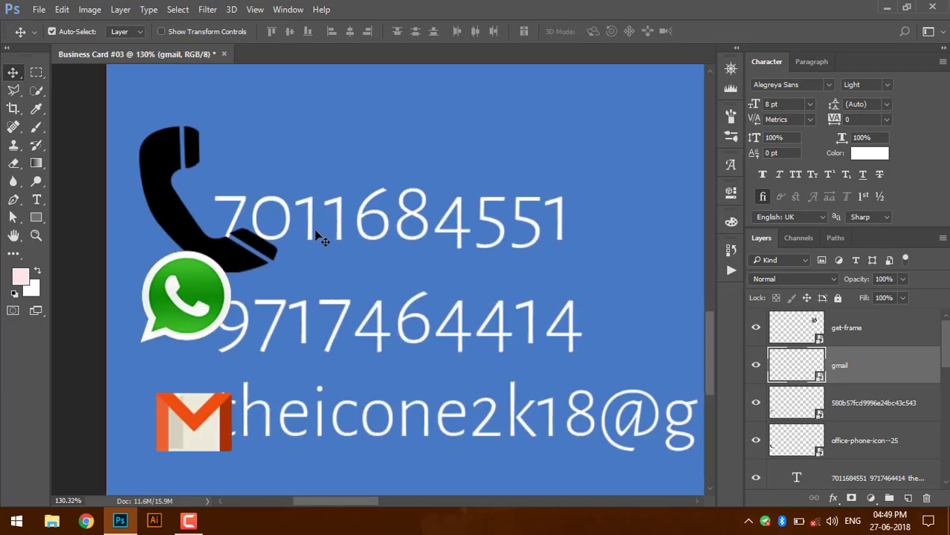
{"action": "left_click_drag", "start_coordinate": [315, 232], "coordinate": [328, 233]}
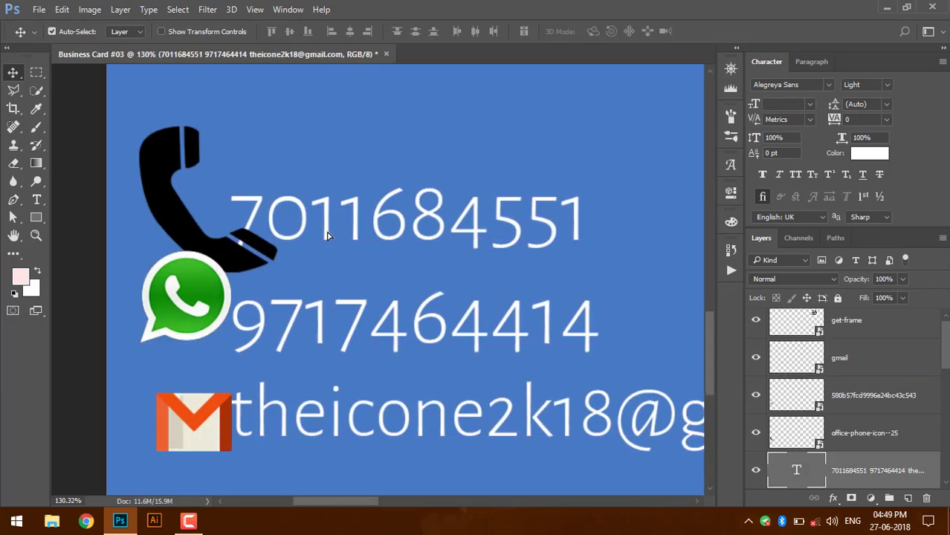
{"action": "key", "text": "ctrl+0"}
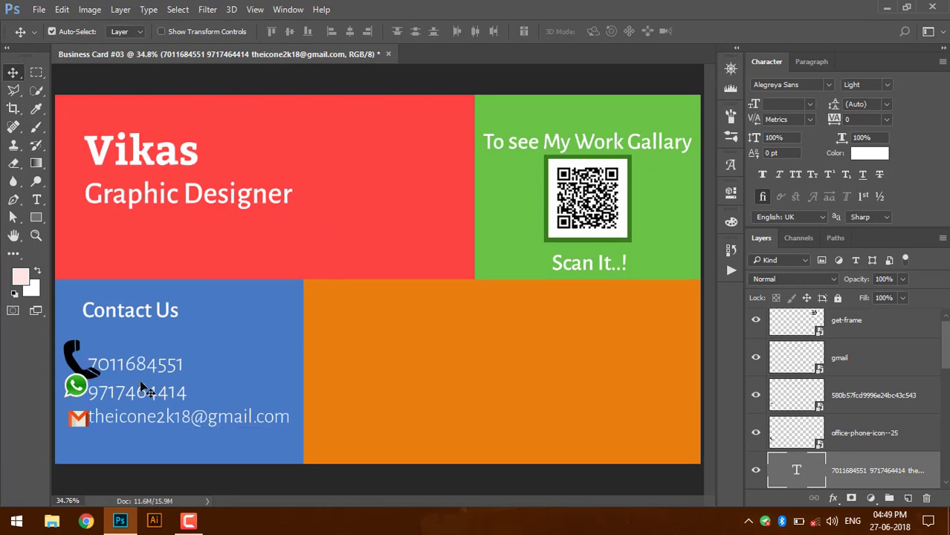
{"action": "left_click_drag", "start_coordinate": [148, 364], "coordinate": [154, 362]}
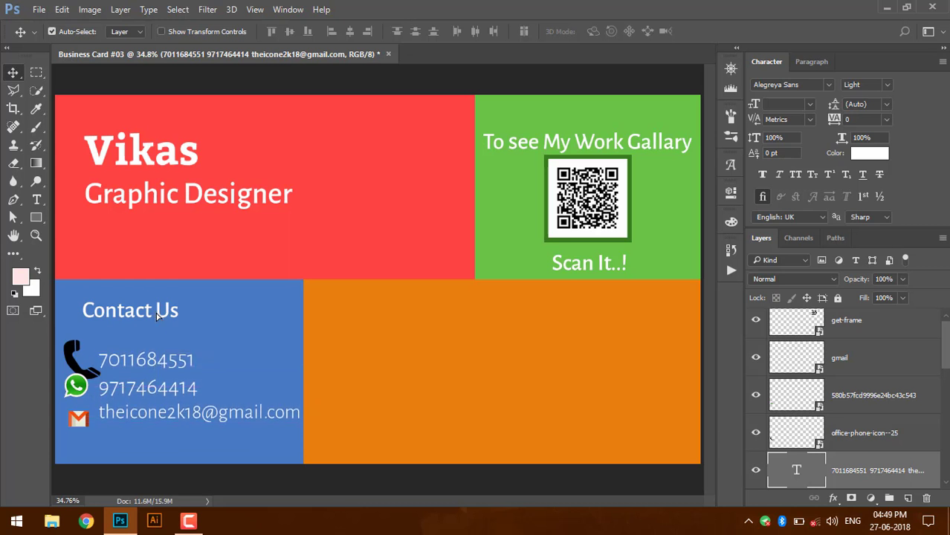
{"action": "left_click_drag", "start_coordinate": [156, 313], "coordinate": [168, 313]}
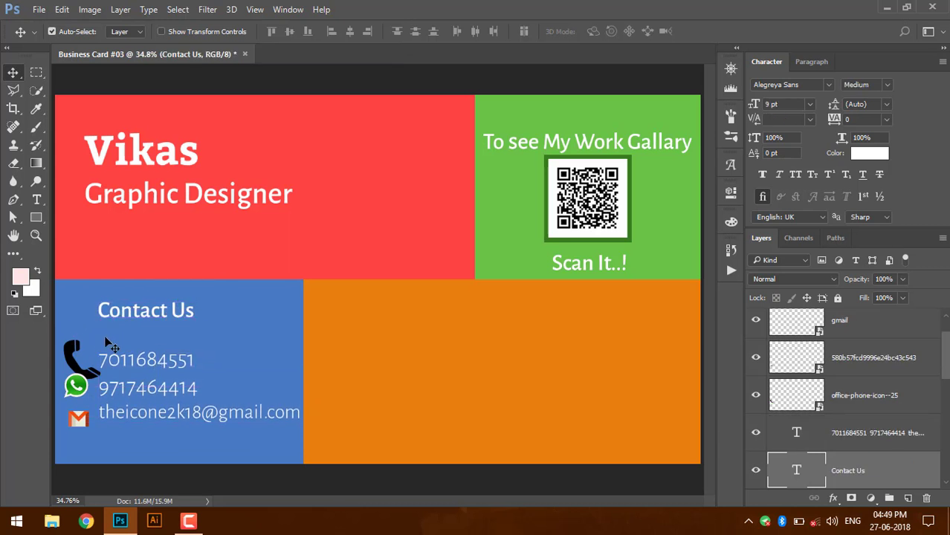
{"action": "left_click_drag", "start_coordinate": [56, 315], "coordinate": [160, 434]}
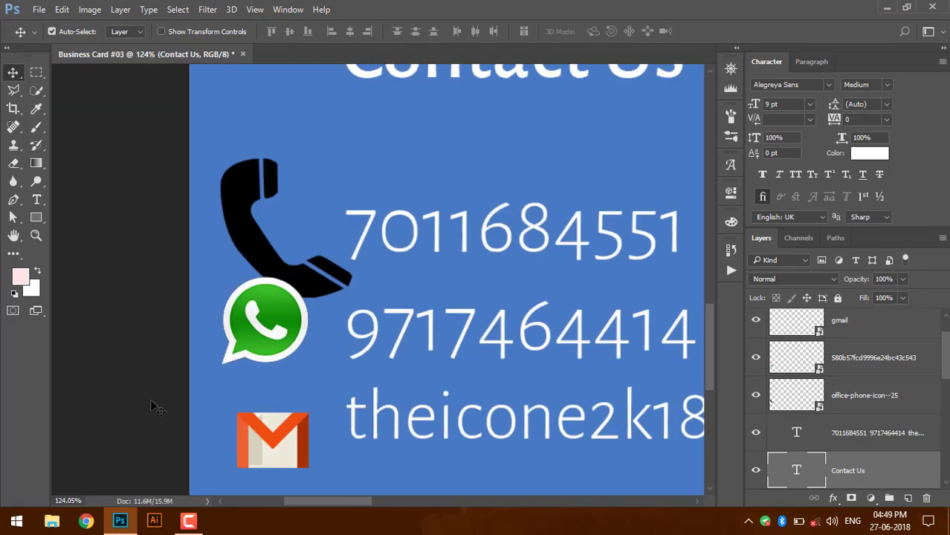
- Scale the phone icon down with Ctrl+T and set it beside the first phone number
{"action": "left_click", "coordinate": [299, 281]}
{"action": "key", "text": "ctrl+t"}
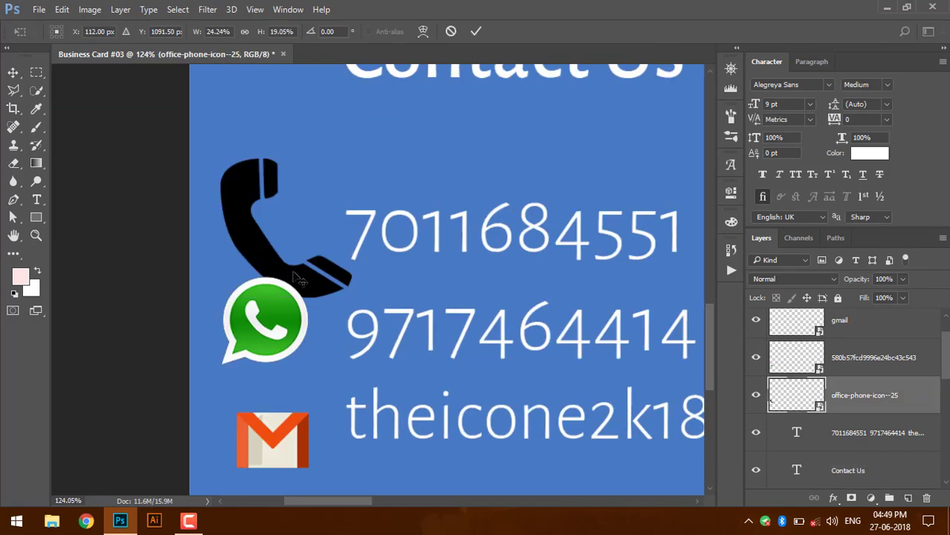
{"action": "left_click_drag", "start_coordinate": [279, 268], "coordinate": [279, 255]}
{"action": "left_click_drag", "start_coordinate": [351, 282], "coordinate": [295, 248]}
{"action": "key", "text": "Return"}
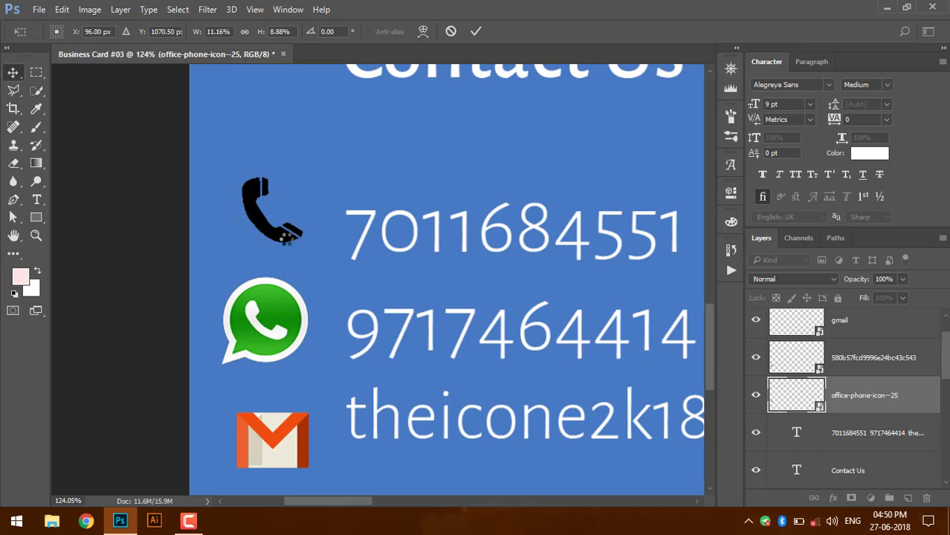
{"action": "left_click_drag", "start_coordinate": [282, 237], "coordinate": [301, 261]}
- Scale the WhatsApp icon down with Ctrl+T to match the phone icon
{"action": "left_click", "coordinate": [274, 310]}
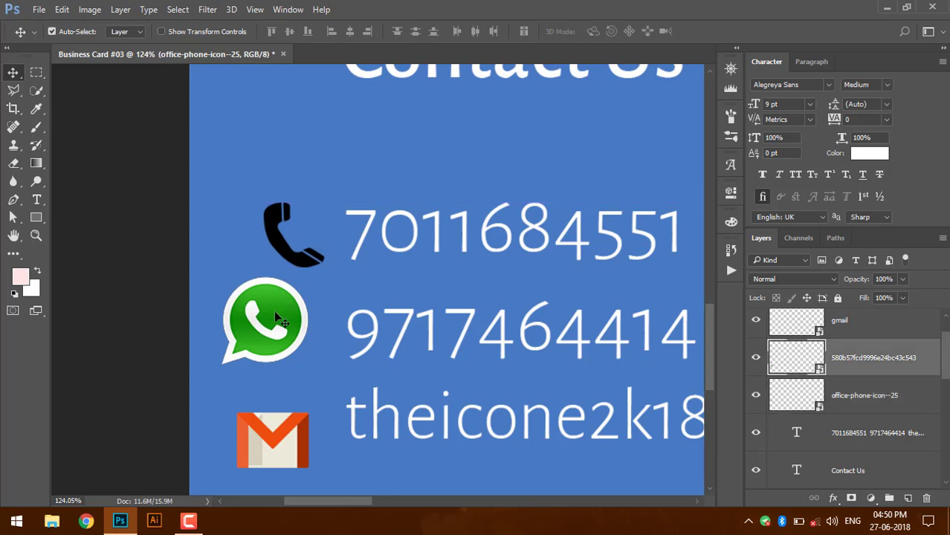
{"action": "key", "text": "ctrl+t"}
{"action": "mouse_move", "coordinate": [308, 364]}
{"action": "left_mouse_down"}
{"action": "mouse_move", "coordinate": [290, 346]}
{"action": "mouse_move", "coordinate": [299, 339]}
{"action": "mouse_move", "coordinate": [306, 361]}
{"action": "mouse_move", "coordinate": [304, 342]}
{"action": "mouse_move", "coordinate": [312, 350]}
{"action": "left_mouse_up"}
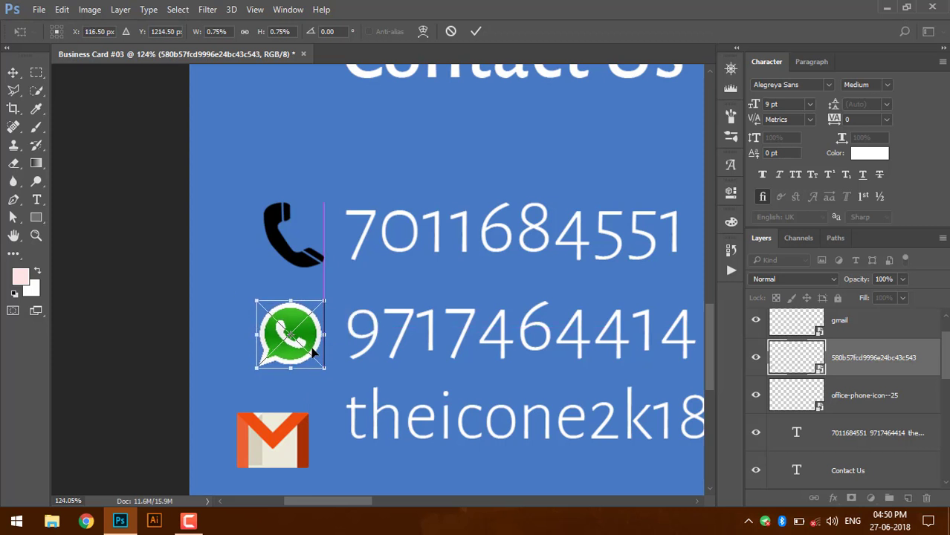
{"action": "key", "text": "Return"}
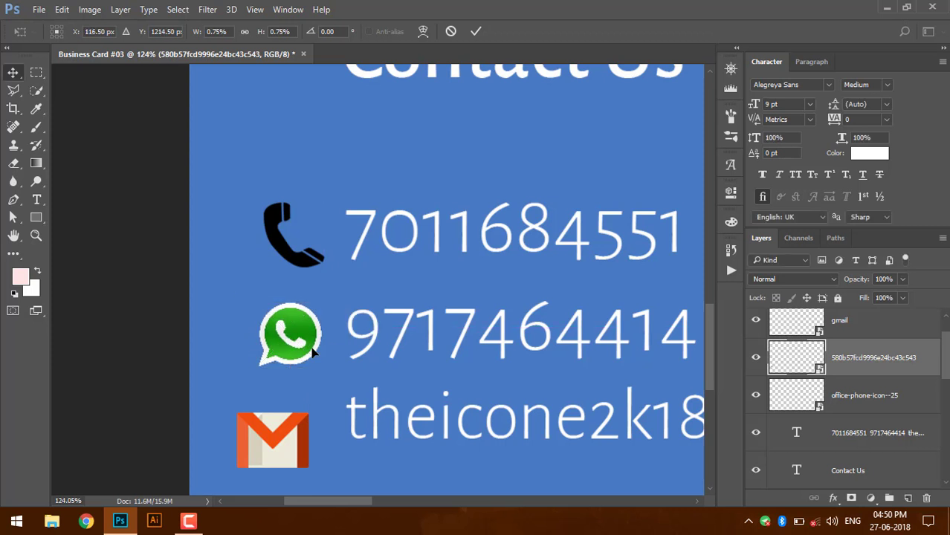
- Align the Gmail, WhatsApp and phone icons in one column beside their contact lines
{"action": "left_click_drag", "start_coordinate": [282, 467], "coordinate": [296, 412]}
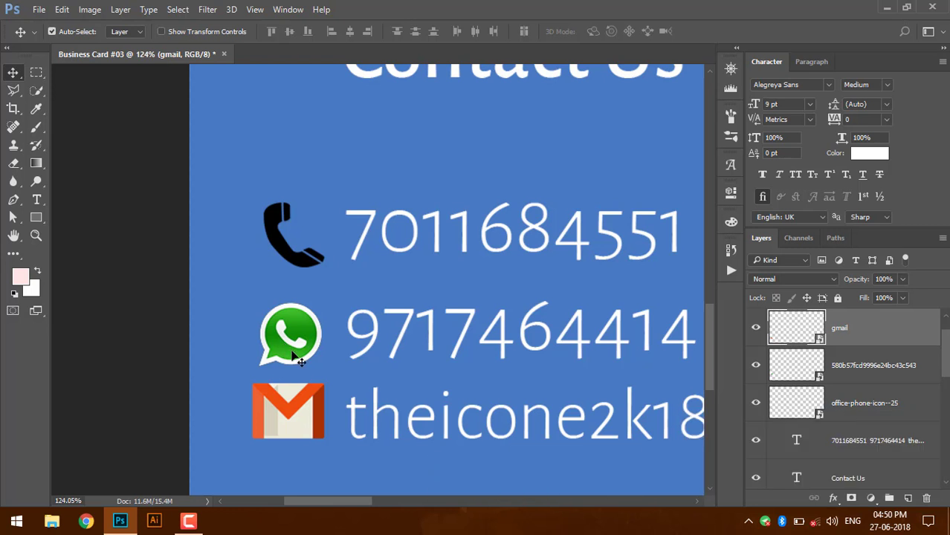
{"action": "left_click_drag", "start_coordinate": [293, 344], "coordinate": [293, 349]}
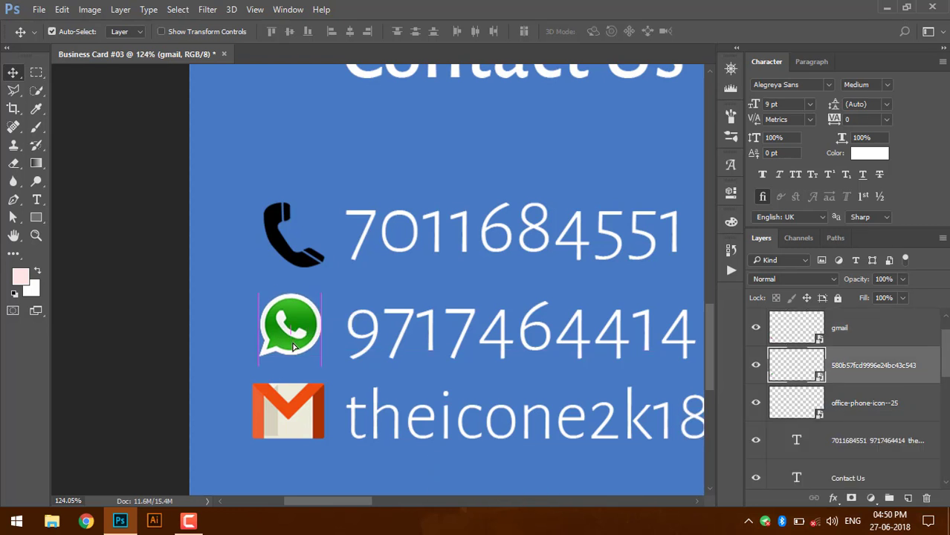
{"action": "left_click", "coordinate": [301, 259]}
{"action": "left_click_drag", "start_coordinate": [296, 256], "coordinate": [298, 256]}
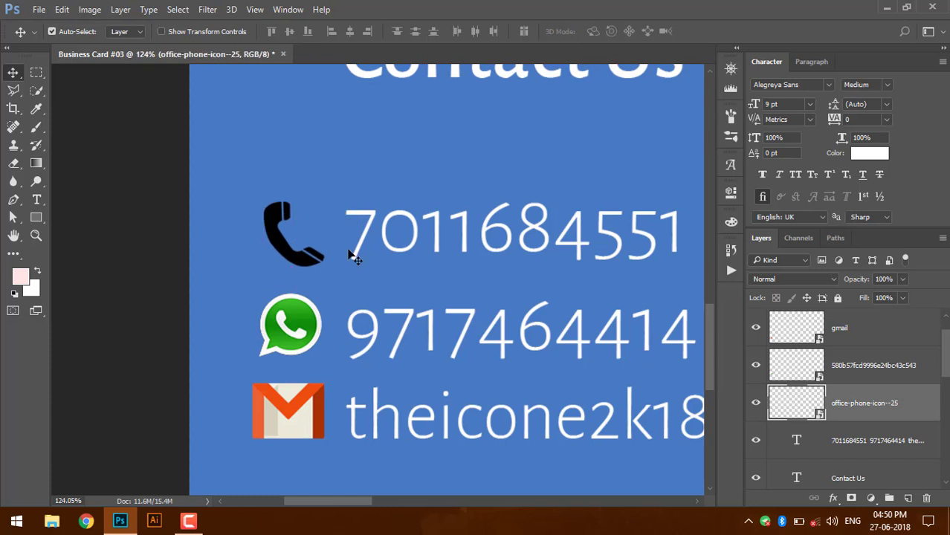
{"action": "key", "text": "ctrl+0"}
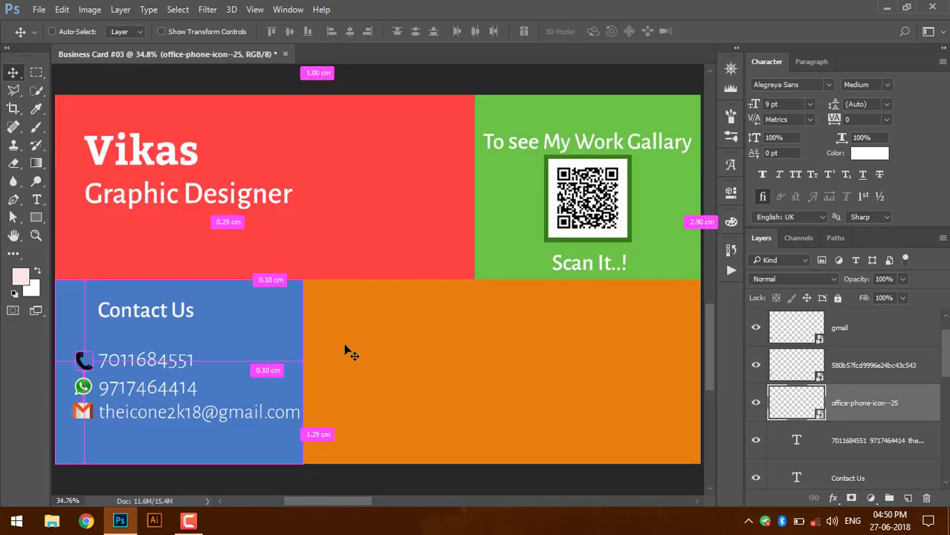
- Set the 'Contact Us' heading to 12 pt and reposition it in line with the icons
{"action": "left_click", "coordinate": [452, 379]}
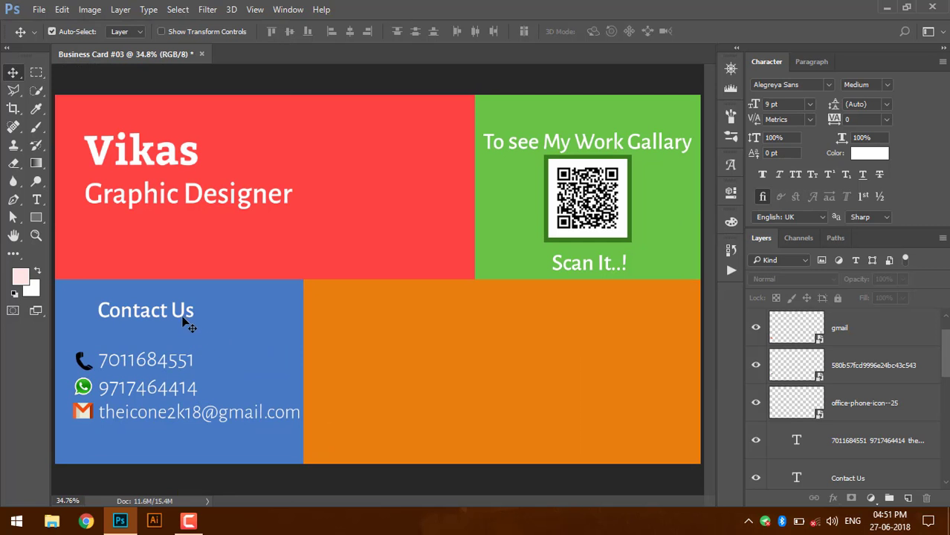
{"action": "left_click_drag", "start_coordinate": [178, 318], "coordinate": [156, 318]}
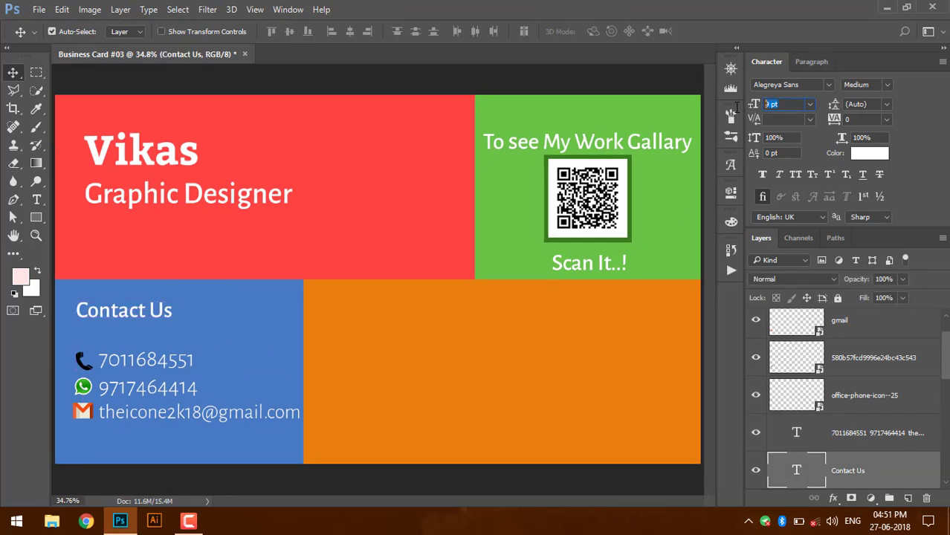
{"action": "type", "text": "12"}
{"action": "key", "text": "Return"}
{"action": "left_click_drag", "start_coordinate": [195, 314], "coordinate": [196, 315]}
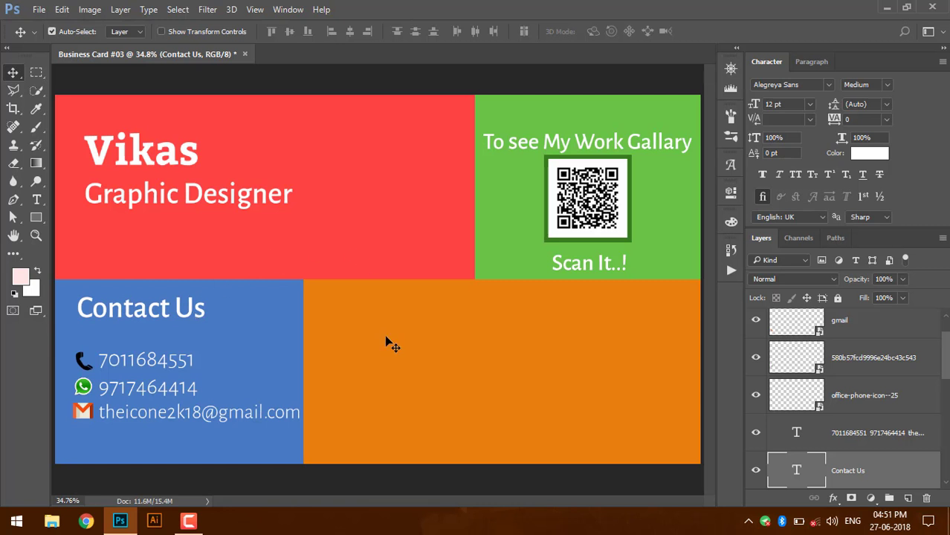
{"action": "key", "text": "t"}
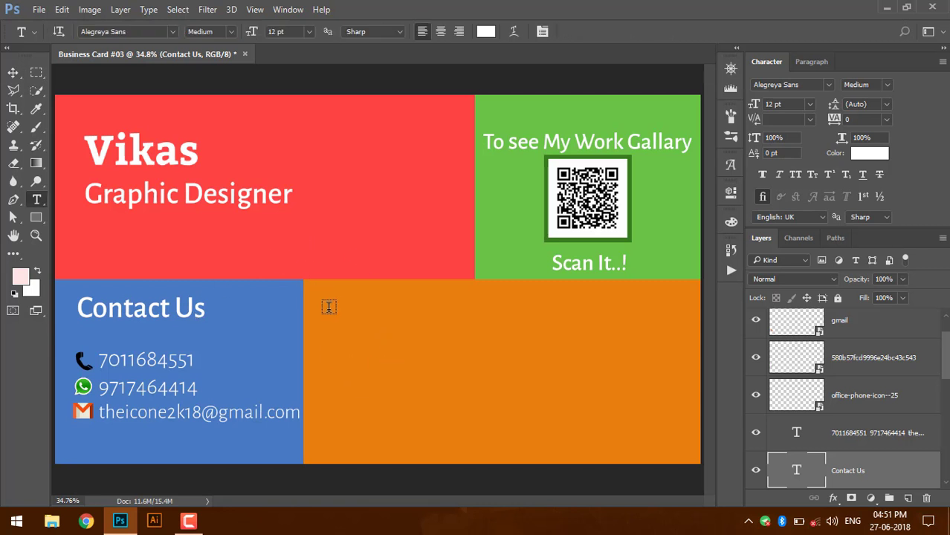
- Type a 15 pt 'Services' heading on the orange panel and lower it slightly
{"action": "left_click", "coordinate": [319, 307]}
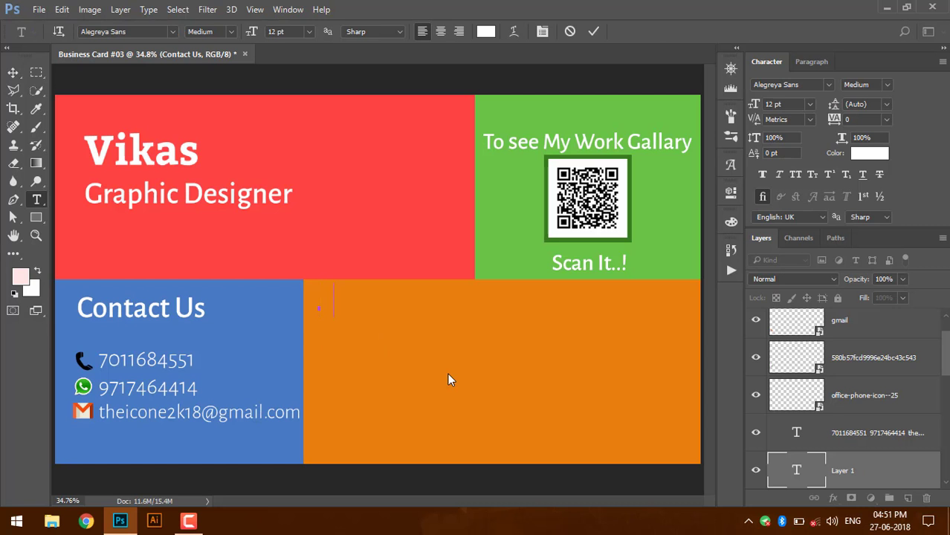
{"action": "type", "text": "Servic"}
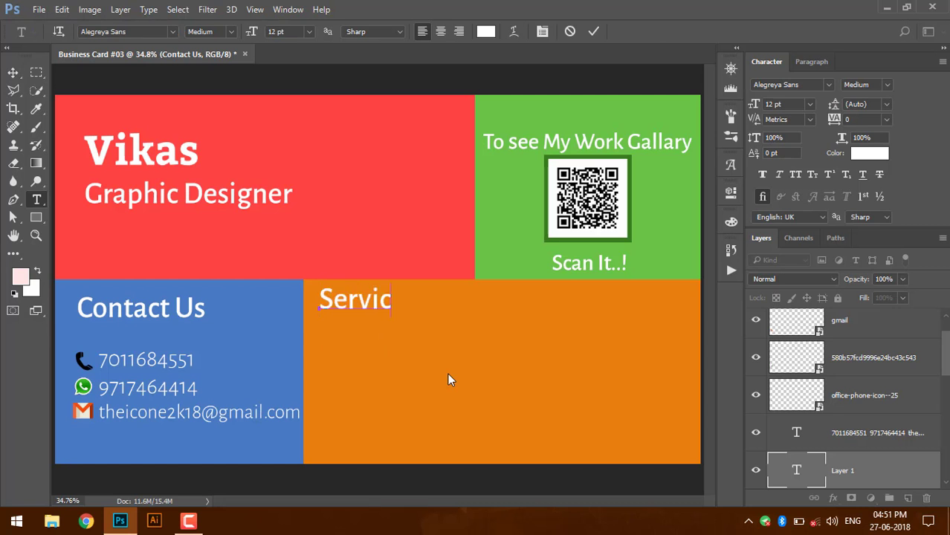
{"action": "type", "text": "es"}
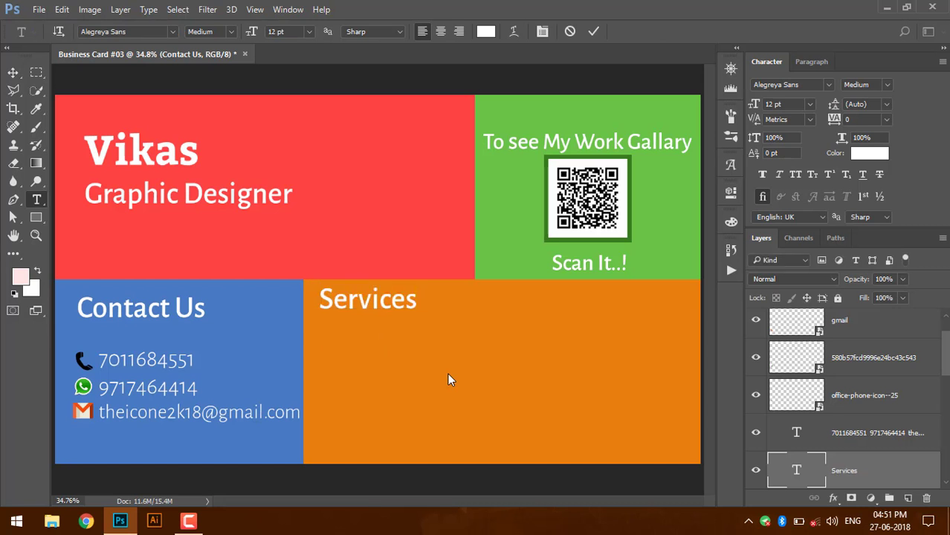
{"action": "key", "text": "ctrl+Return"}
{"action": "left_click", "coordinate": [761, 104]}
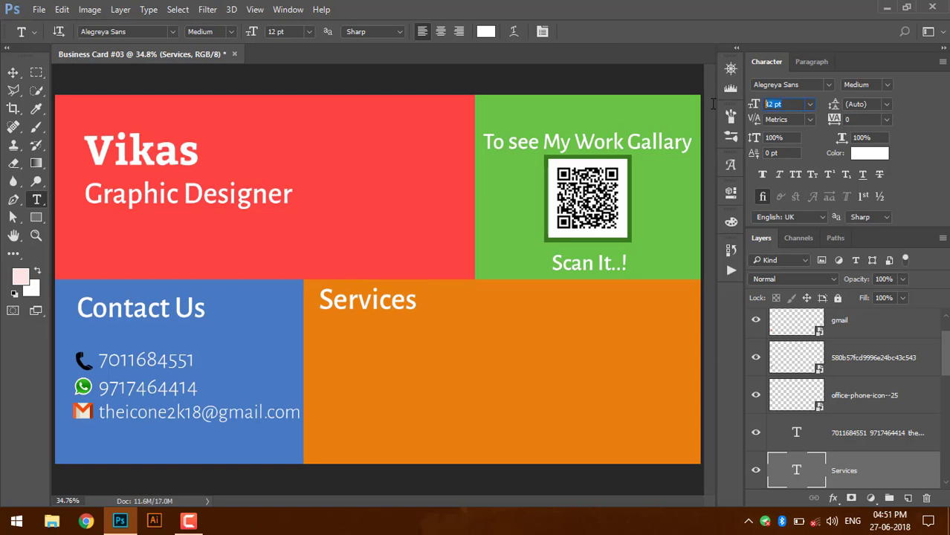
{"action": "type", "text": "15"}
{"action": "key", "text": "Return"}
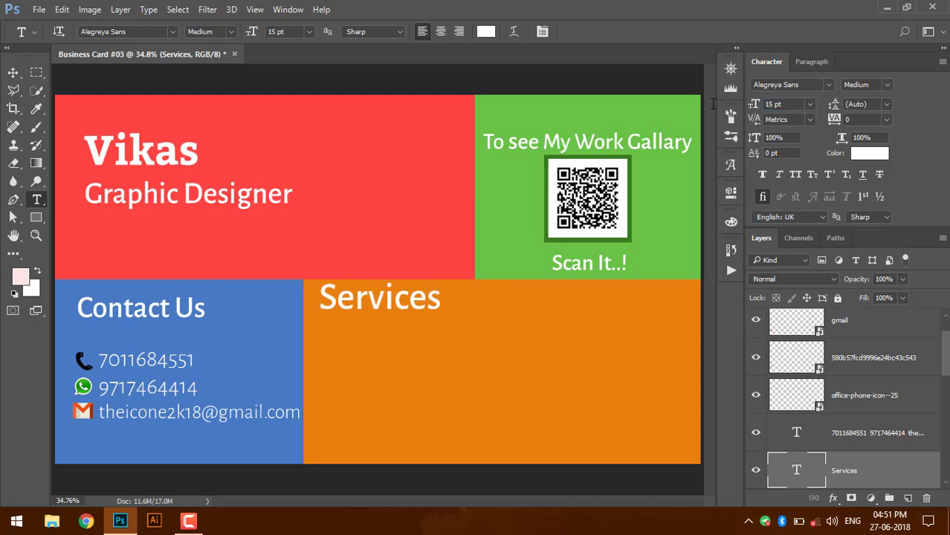
{"action": "key", "text": "v"}
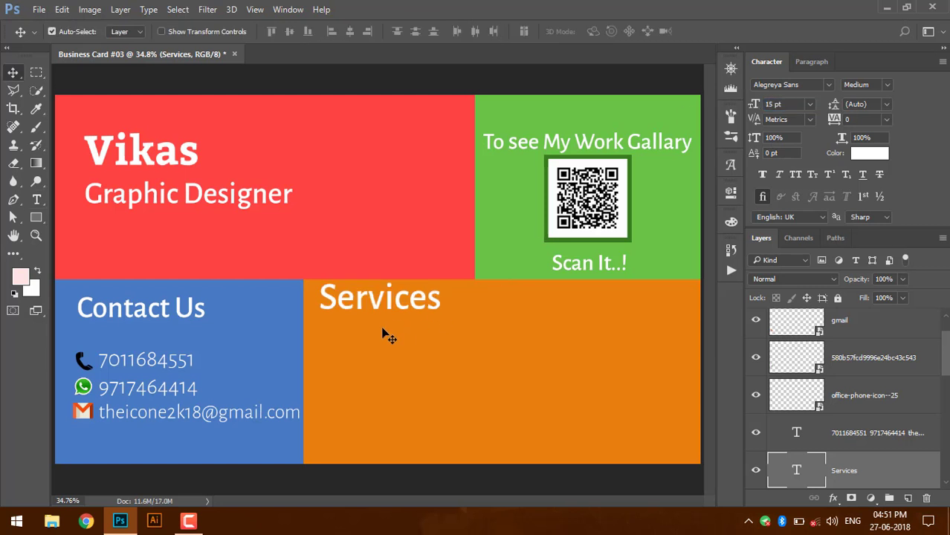
{"action": "left_click_drag", "start_coordinate": [387, 298], "coordinate": [386, 307]}
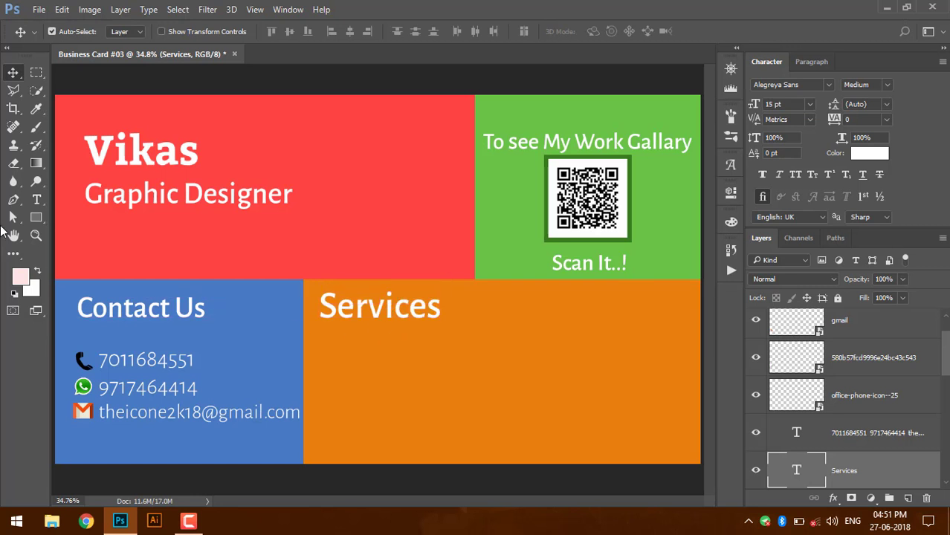
{"action": "left_click", "coordinate": [39, 200]}
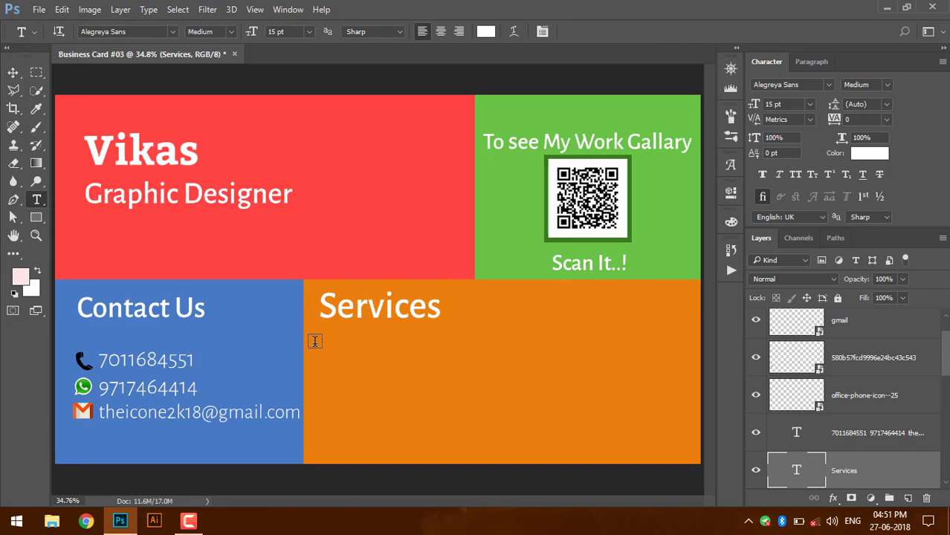
{"action": "left_click", "coordinate": [315, 341]}
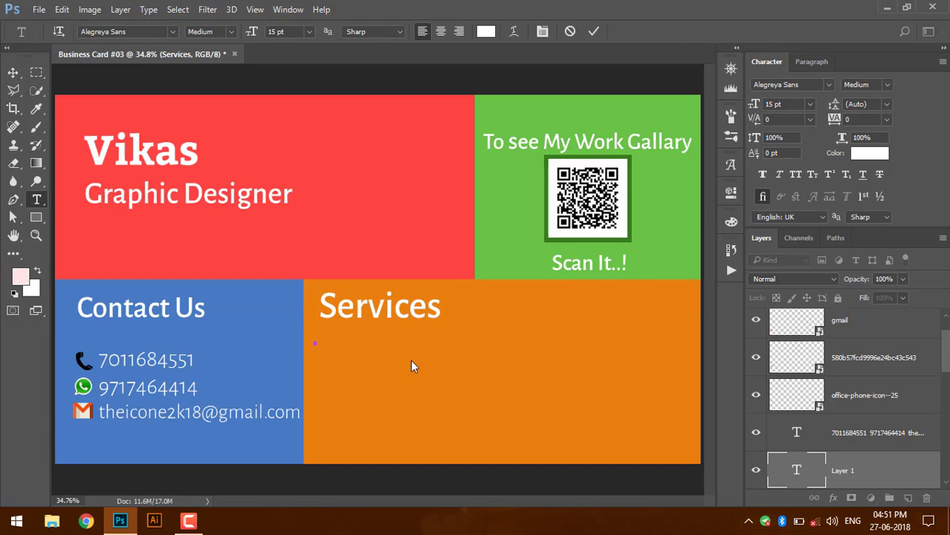
- Set the new text layer's font size to 11 pt
{"action": "left_click", "coordinate": [789, 107]}
{"action": "type", "text": "1"}
{"action": "key", "text": "Return"}
{"action": "left_click_drag", "start_coordinate": [795, 106], "coordinate": [751, 106]}
{"action": "type", "text": "11"}
{"action": "key", "text": "Return"}
- Type 'Visting Cards, Logo , Poster, Flex, Manu Cards and many other kinds of Graphics' and commit
{"action": "type", "text": "Vistin"}
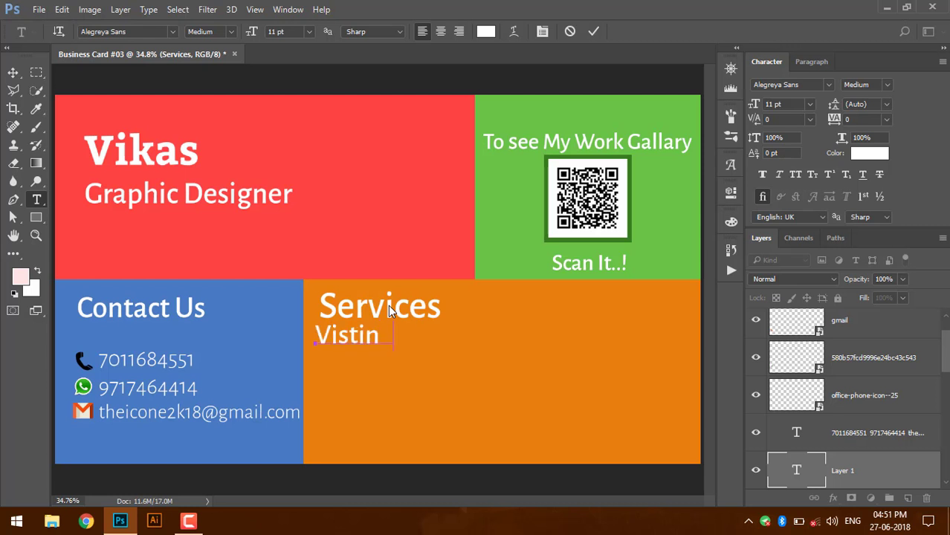
{"action": "type", "text": "g c"}
{"action": "key", "text": "BackSpace"}
{"action": "type", "text": "Card"}
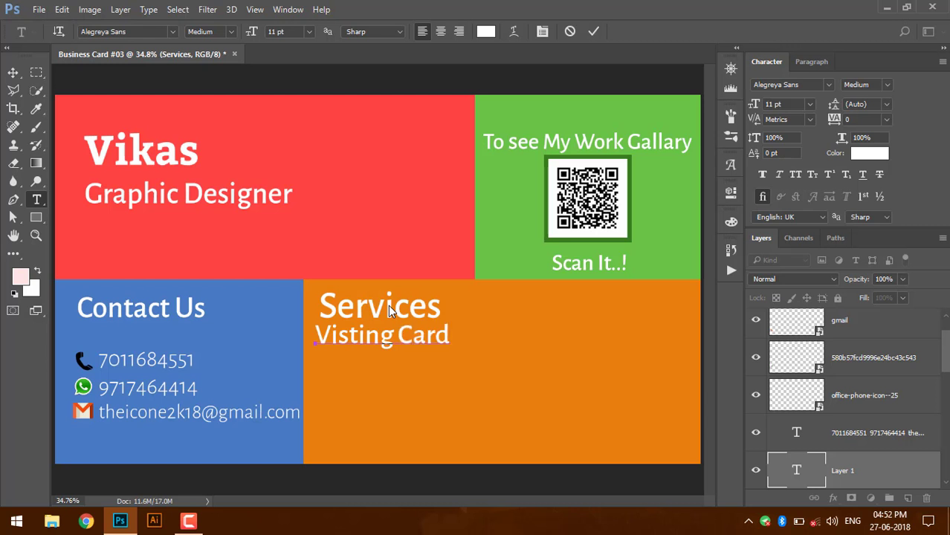
{"action": "type", "text": "s, Logo"}
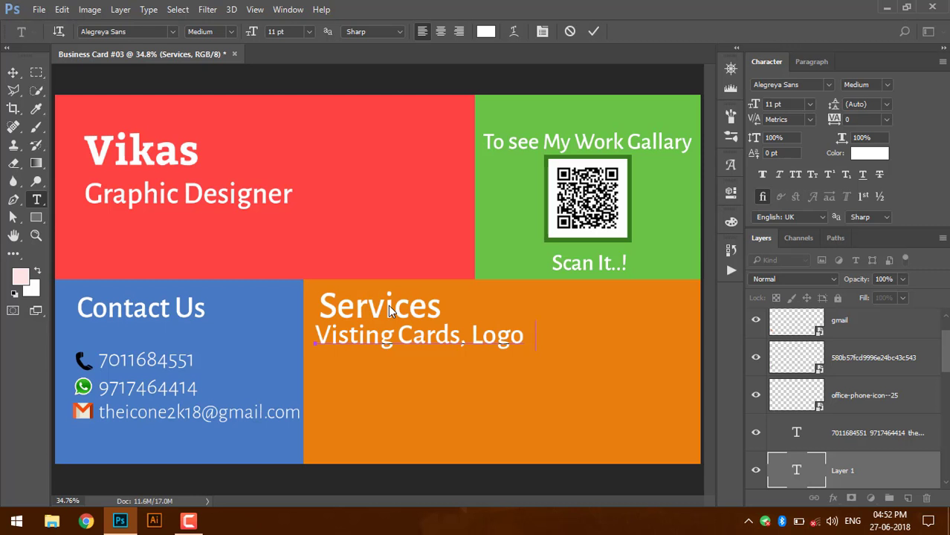
{"action": "type", "text": " . Poster"}
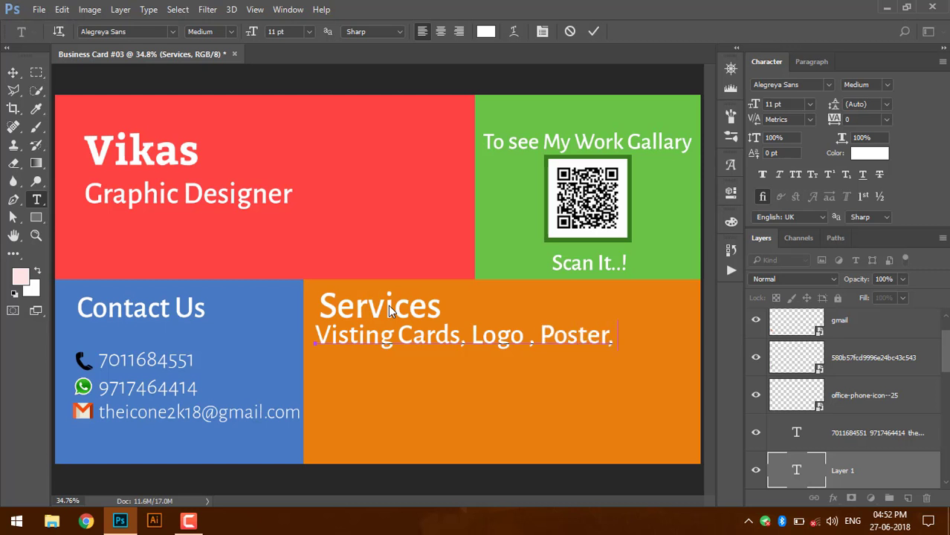
{"action": "type", "text": ". Flex"}
{"action": "key", "text": "Return"}
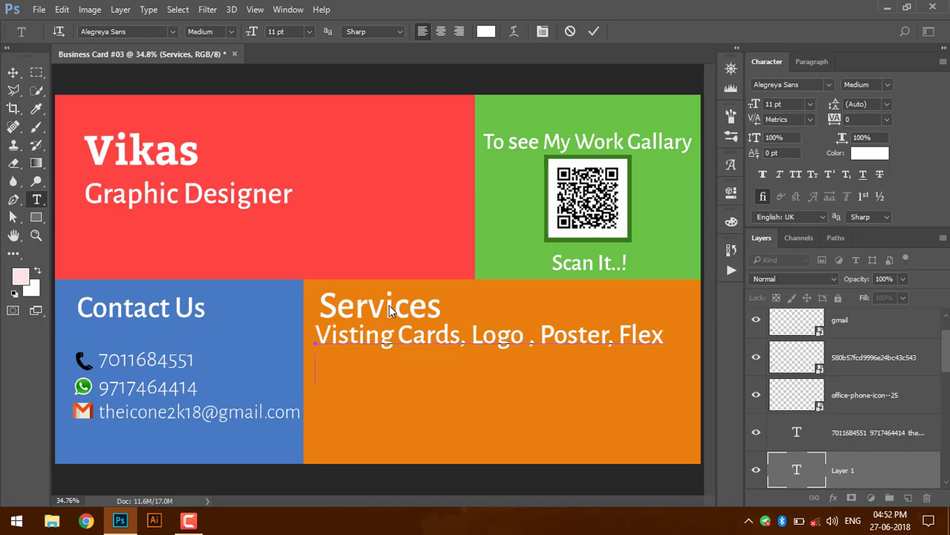
{"action": "key", "text": "BackSpace"}
{"action": "type", "text": ", "}
{"action": "type", "text": "Manu"}
{"action": "type", "text": " Cards"}
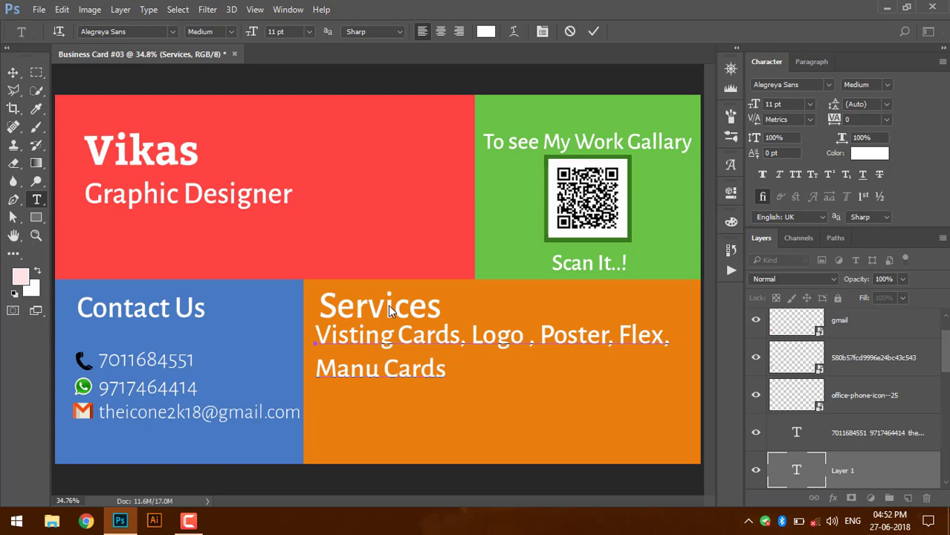
{"action": "type", "text": " and man"}
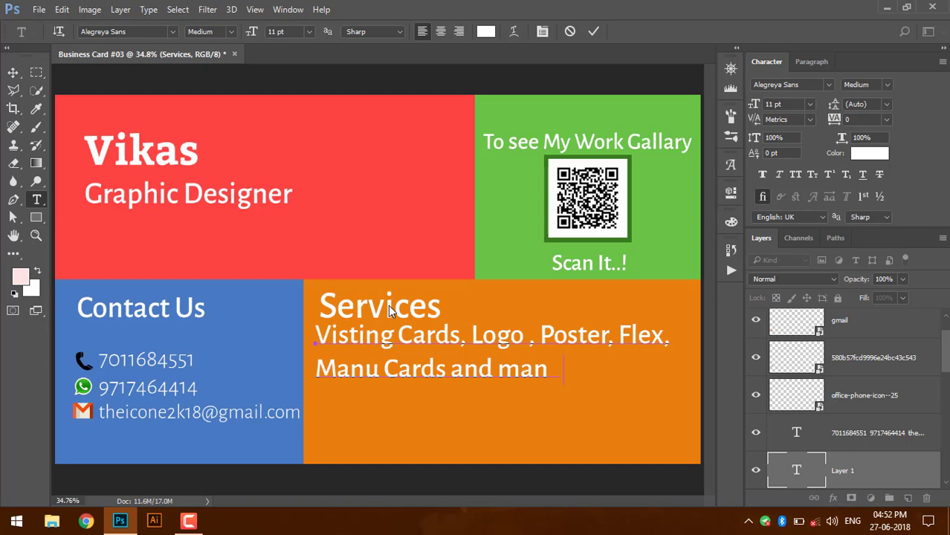
{"action": "type", "text": "y other"}
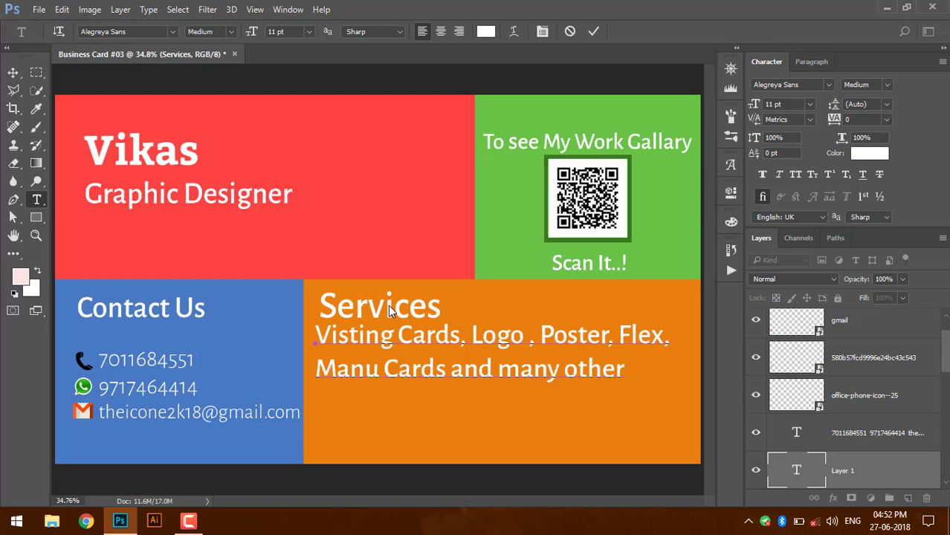
{"action": "type", "text": " king"}
{"action": "key", "text": "BackSpace"}
{"action": "type", "text": "ds"}
{"action": "key", "text": "Return"}
{"action": "type", "text": "of "}
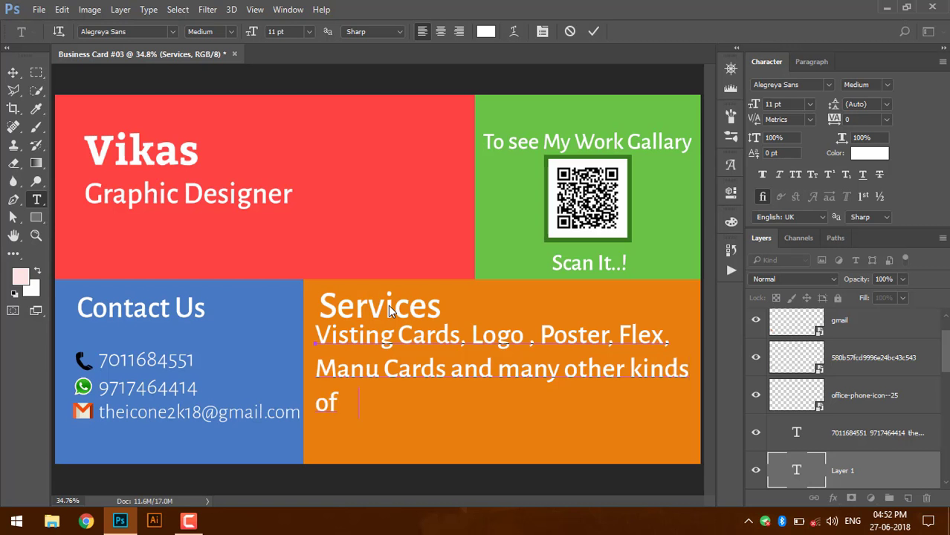
{"action": "type", "text": "Graphic"}
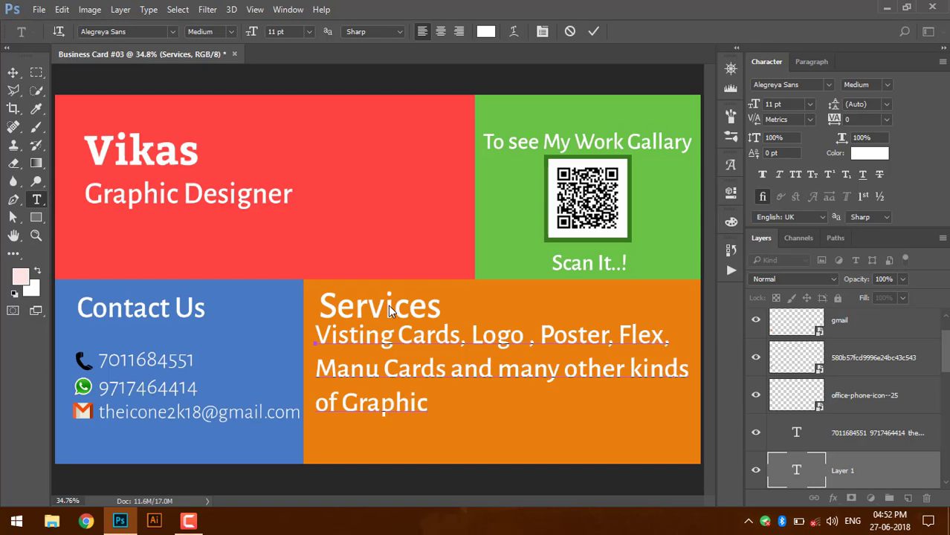
{"action": "type", "text": "s"}
{"action": "key", "text": "ctrl+Return"}
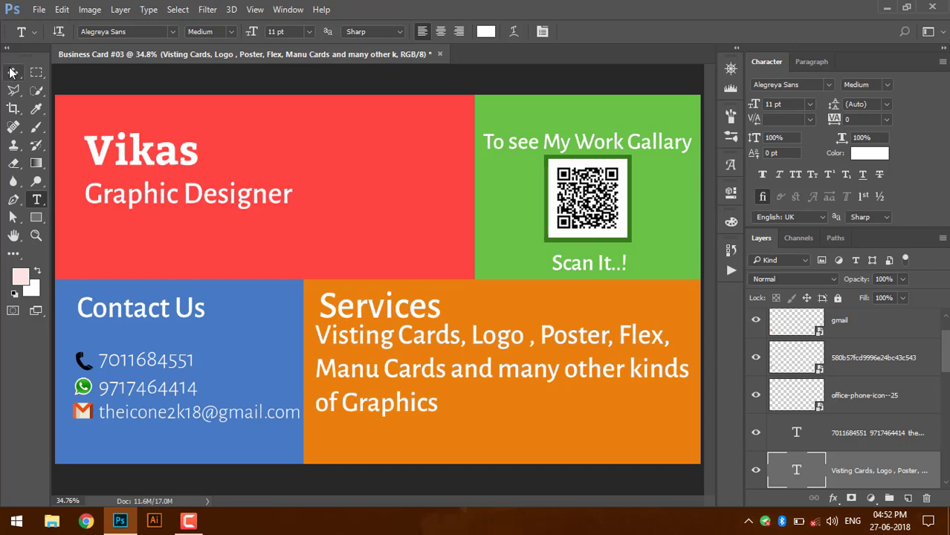
- Make the Services list 10 pt Light and move it slightly lower
{"action": "left_click", "coordinate": [12, 73]}
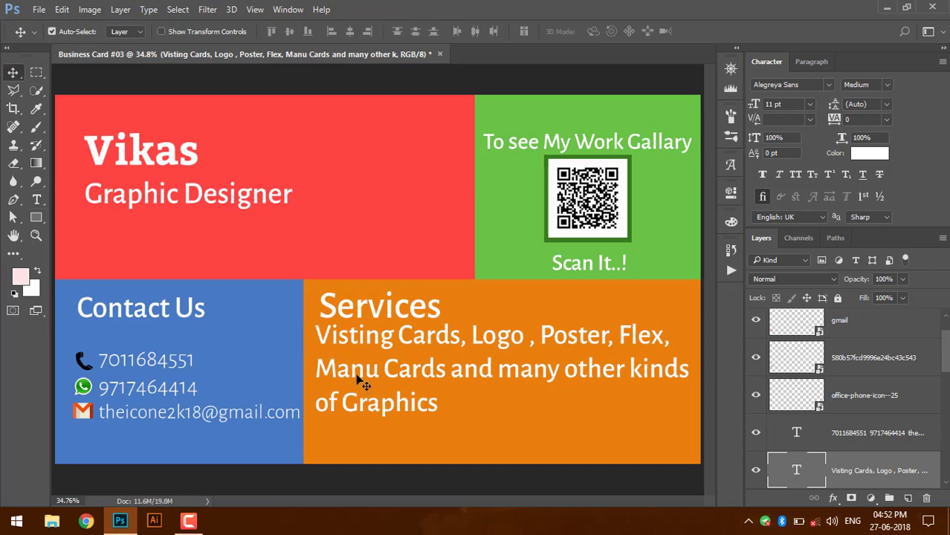
{"action": "left_click_drag", "start_coordinate": [356, 382], "coordinate": [355, 398]}
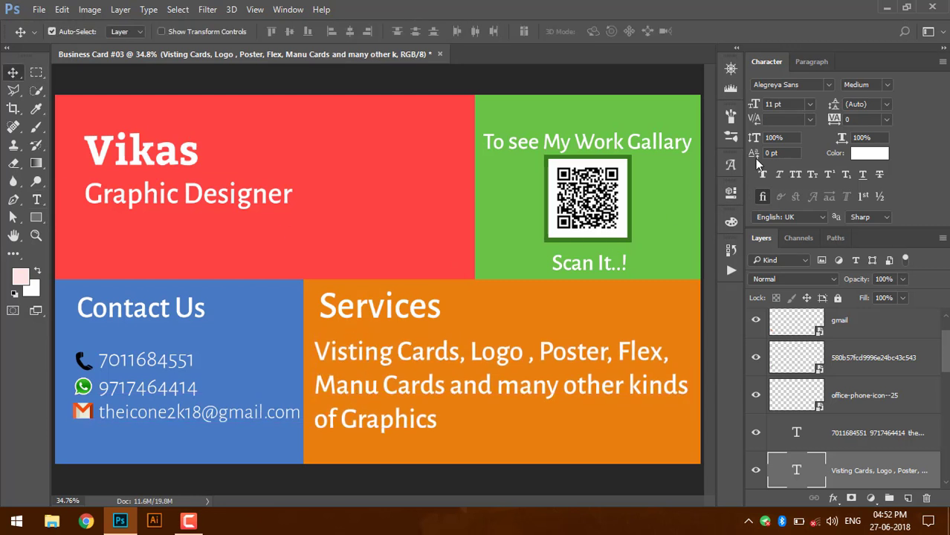
{"action": "left_click", "coordinate": [796, 105]}
{"action": "type", "text": "10"}
{"action": "key", "text": "Return"}
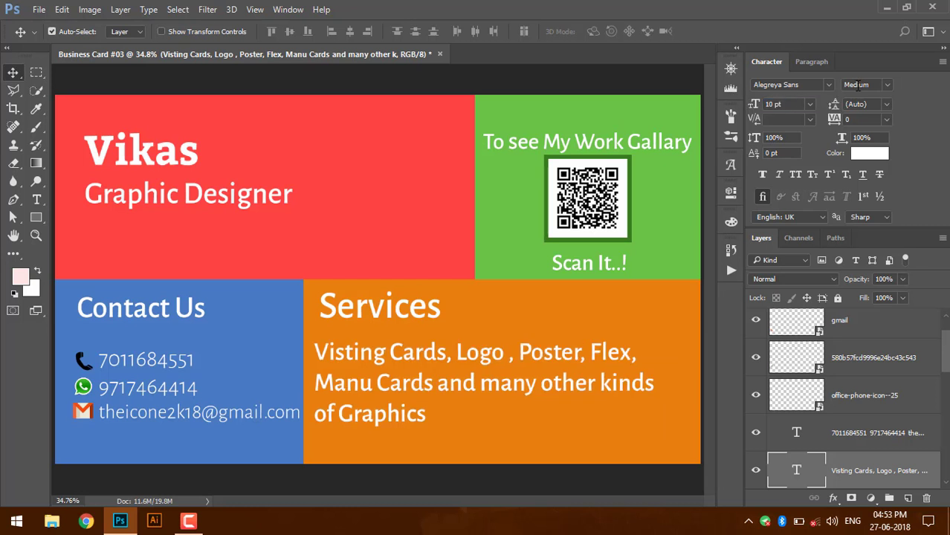
{"action": "left_click", "coordinate": [887, 85]}
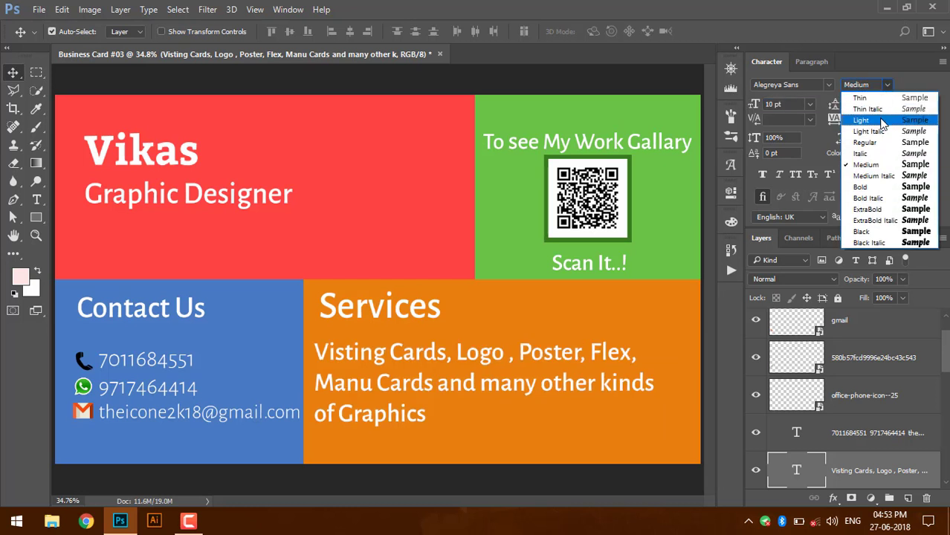
{"action": "left_click", "coordinate": [883, 120]}
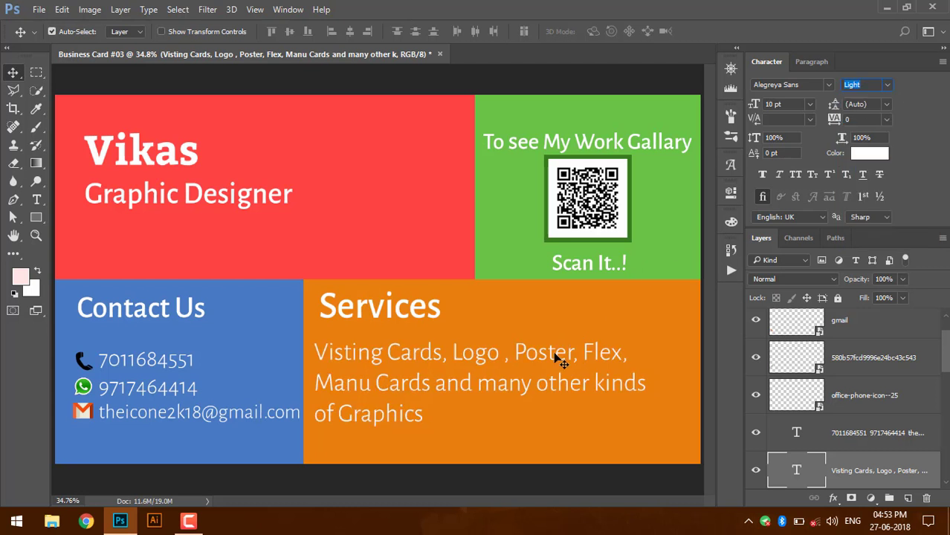
{"action": "mouse_move", "coordinate": [554, 354]}
{"action": "left_mouse_down"}
{"action": "mouse_move", "coordinate": [554, 363]}
{"action": "mouse_move", "coordinate": [554, 354]}
{"action": "left_mouse_up"}
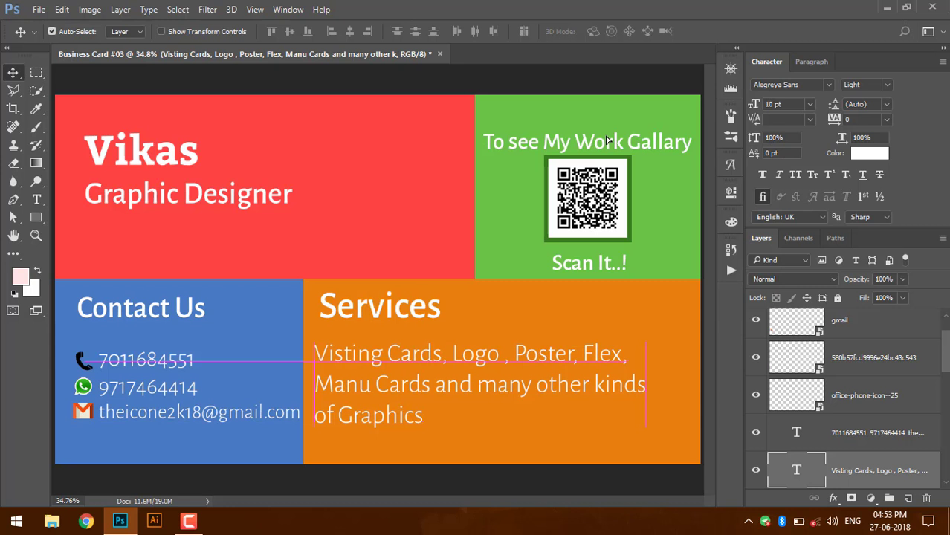
- Set the 'Scan It..!' and 'To see My Work Gallary' captions to Light weight
{"action": "left_click", "coordinate": [588, 265]}
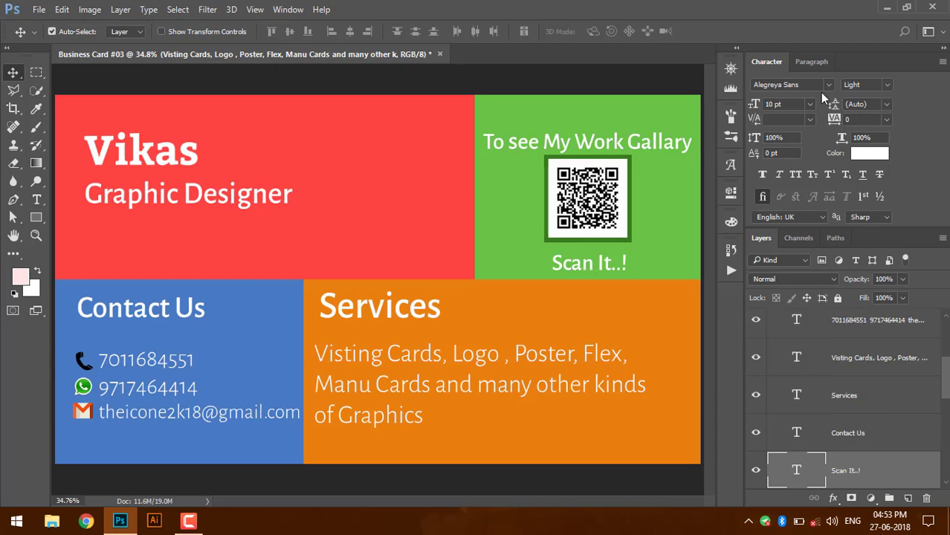
{"action": "left_click", "coordinate": [887, 85]}
{"action": "left_click", "coordinate": [891, 127]}
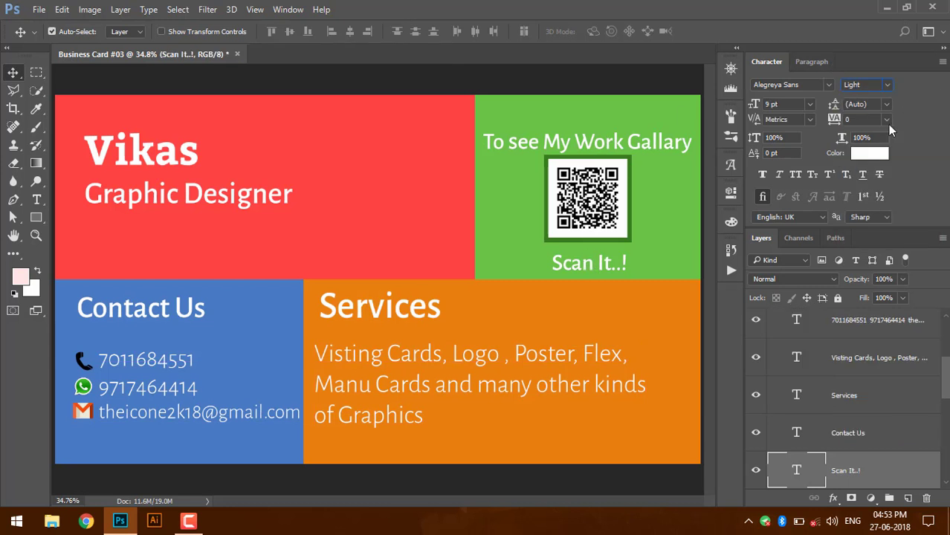
{"action": "left_click", "coordinate": [669, 146]}
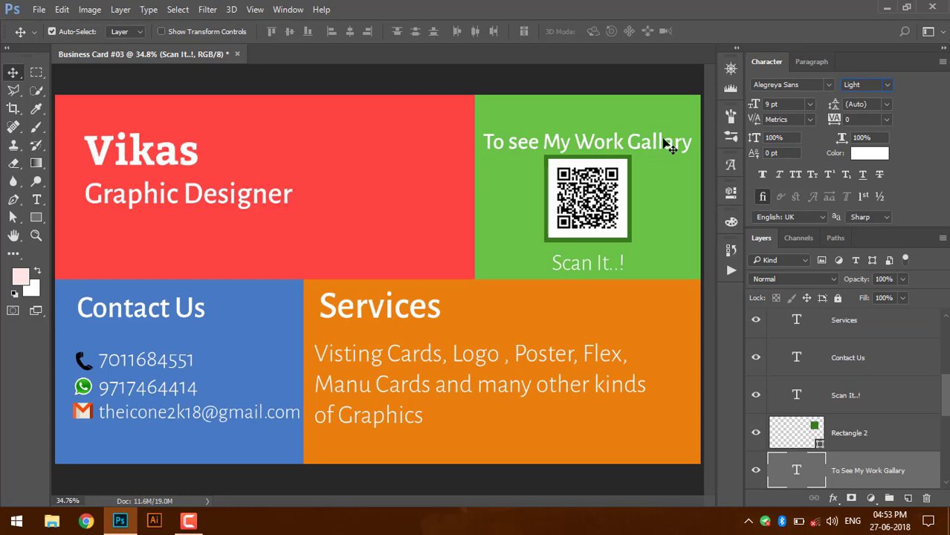
{"action": "left_click", "coordinate": [890, 86]}
{"action": "left_click", "coordinate": [871, 121]}
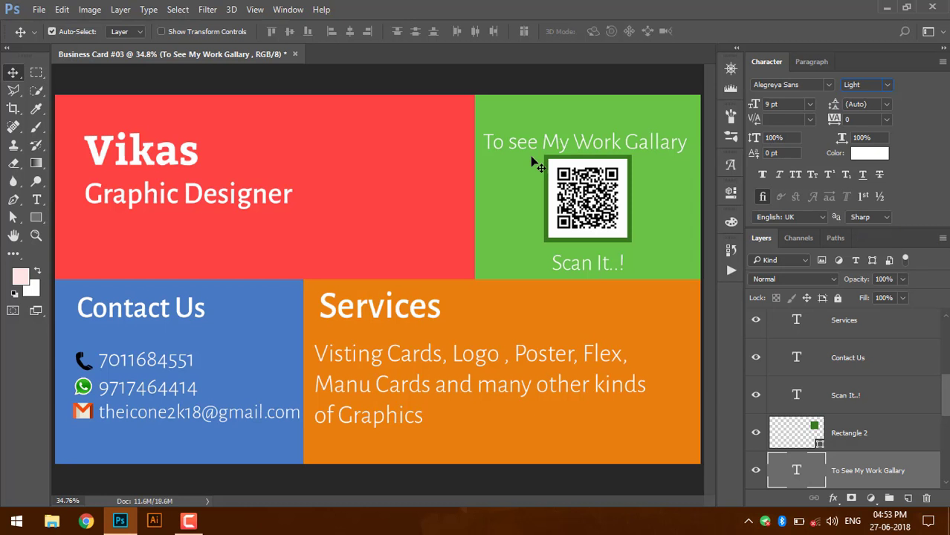
- Set only 'My Work Gallary' in the gallery caption to Regular weight, leaving 'To see' Light
{"action": "left_click", "coordinate": [42, 204]}
{"action": "left_click_drag", "start_coordinate": [542, 142], "coordinate": [691, 147]}
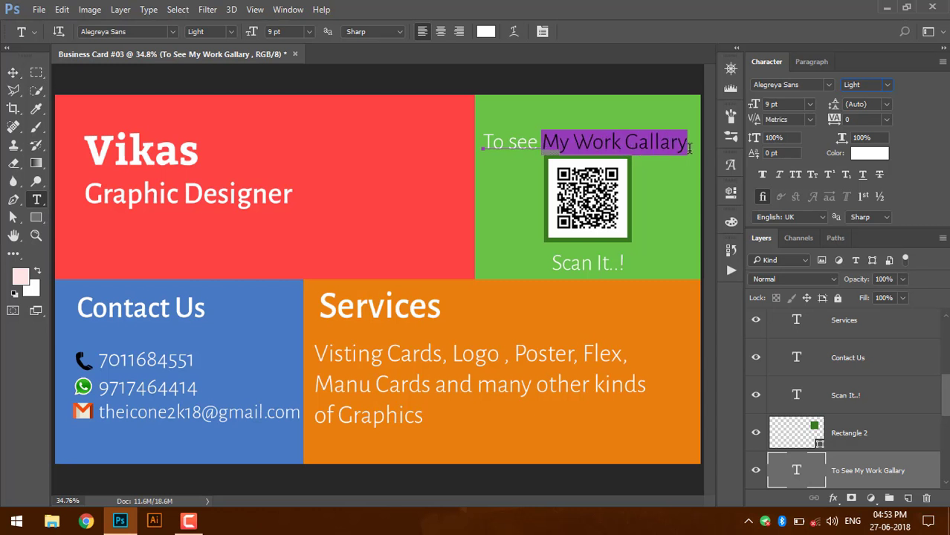
{"action": "left_click", "coordinate": [889, 84]}
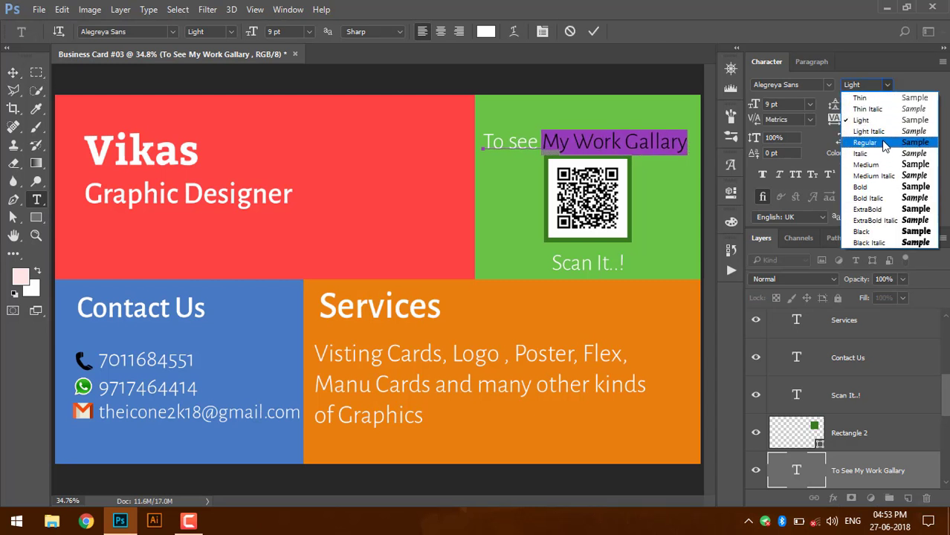
{"action": "left_click", "coordinate": [883, 141]}
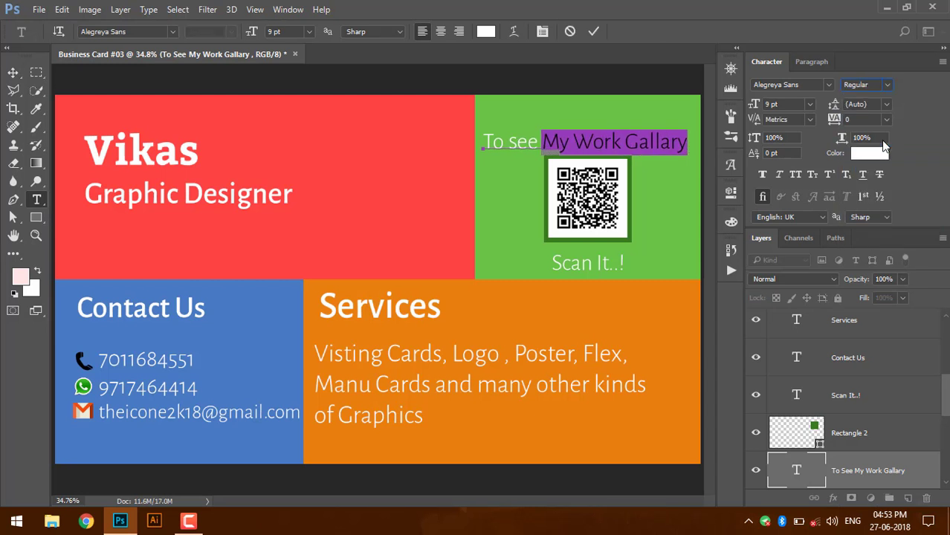
{"action": "left_click", "coordinate": [594, 31]}
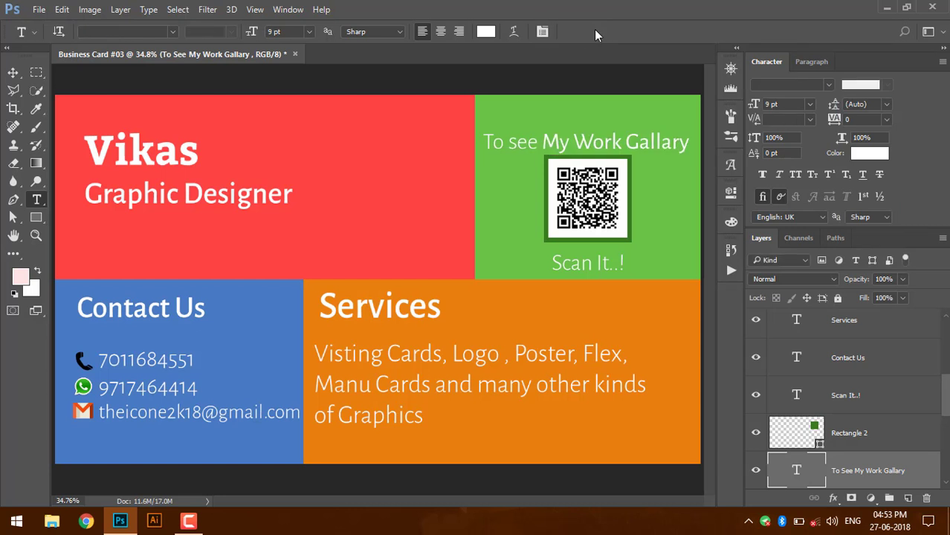
{"action": "key", "text": "v"}
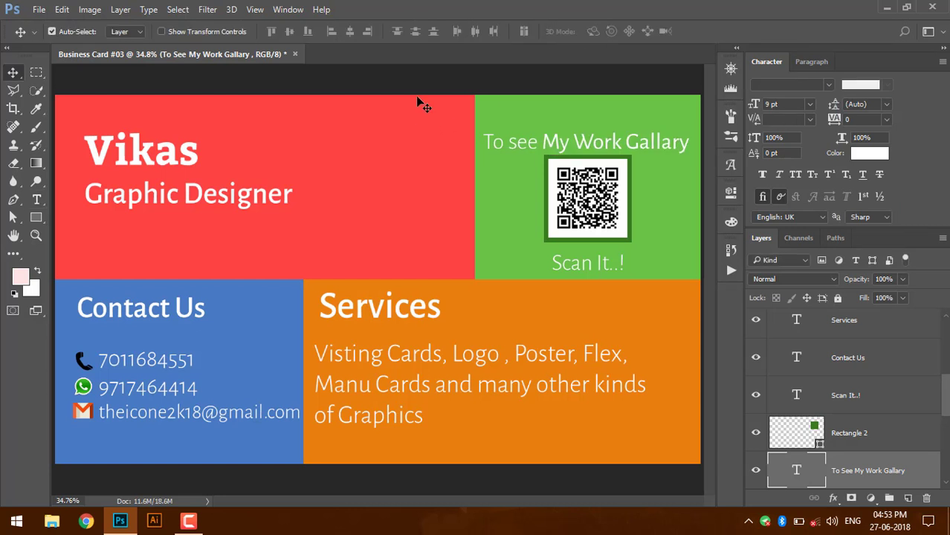
- Nudge 'Contact Us' left, then shift the name and 'Graphic Designer' lines left to match
{"action": "left_click_drag", "start_coordinate": [386, 314], "coordinate": [384, 317]}
{"action": "left_click_drag", "start_coordinate": [395, 363], "coordinate": [395, 362]}
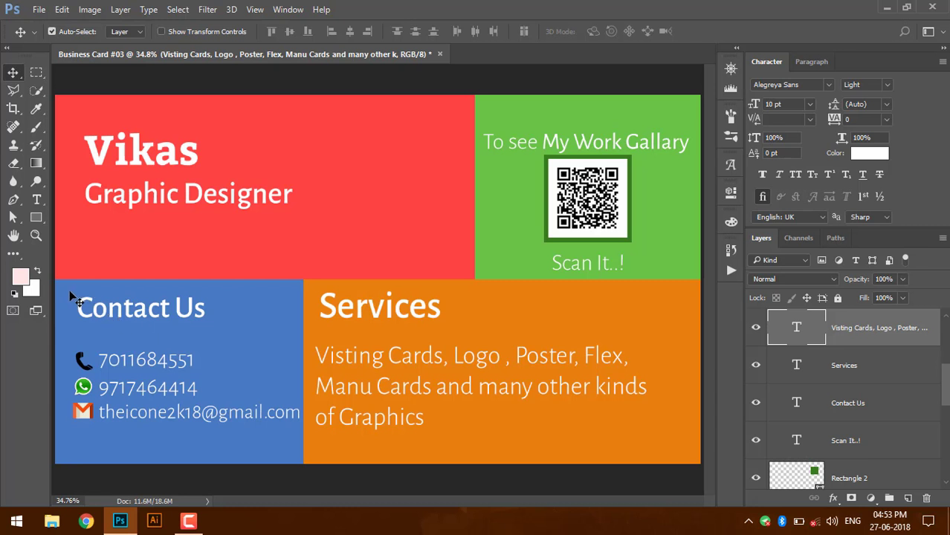
{"action": "left_click_drag", "start_coordinate": [70, 293], "coordinate": [79, 314]}
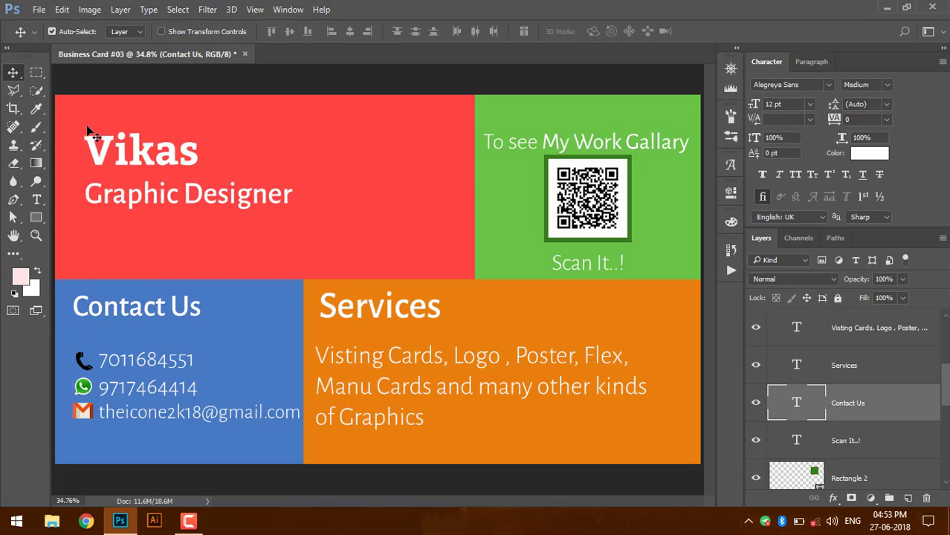
{"action": "left_click_drag", "start_coordinate": [87, 126], "coordinate": [150, 214]}
{"action": "left_click_drag", "start_coordinate": [146, 152], "coordinate": [136, 151]}
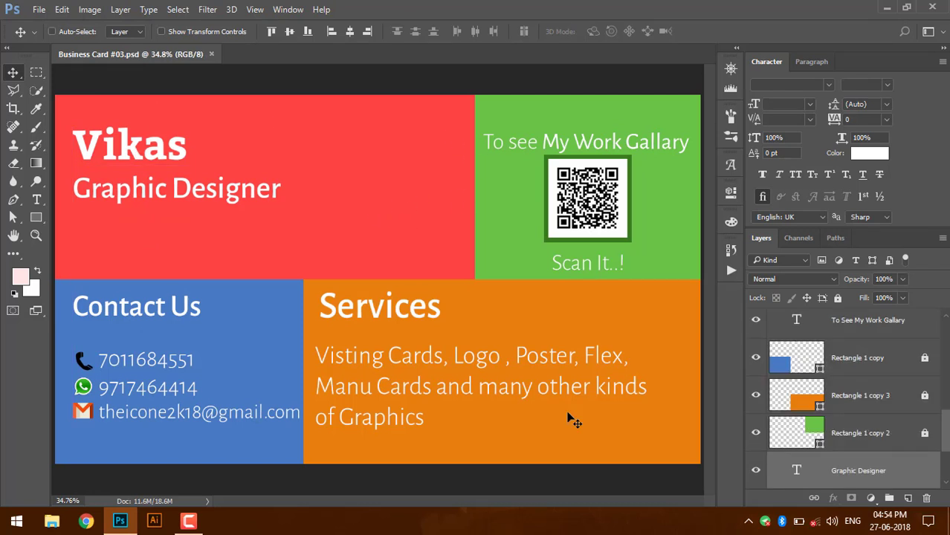
- Save the card as 'Business Card #03.jpg' in JPEG format at Quality 12 Maximum
{"action": "key", "text": "ctrl+shift+s"}
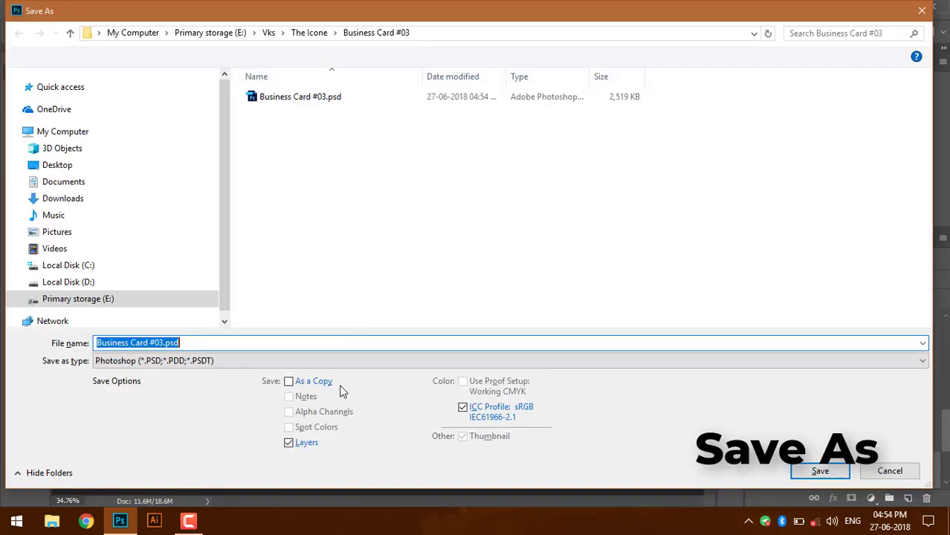
{"action": "left_click", "coordinate": [342, 362]}
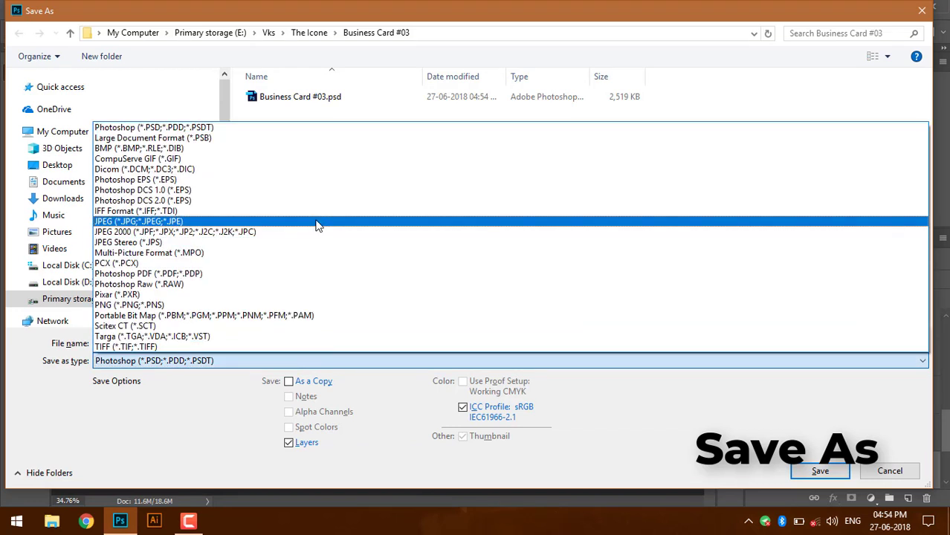
{"action": "left_click", "coordinate": [316, 221]}
{"action": "left_click", "coordinate": [842, 476]}
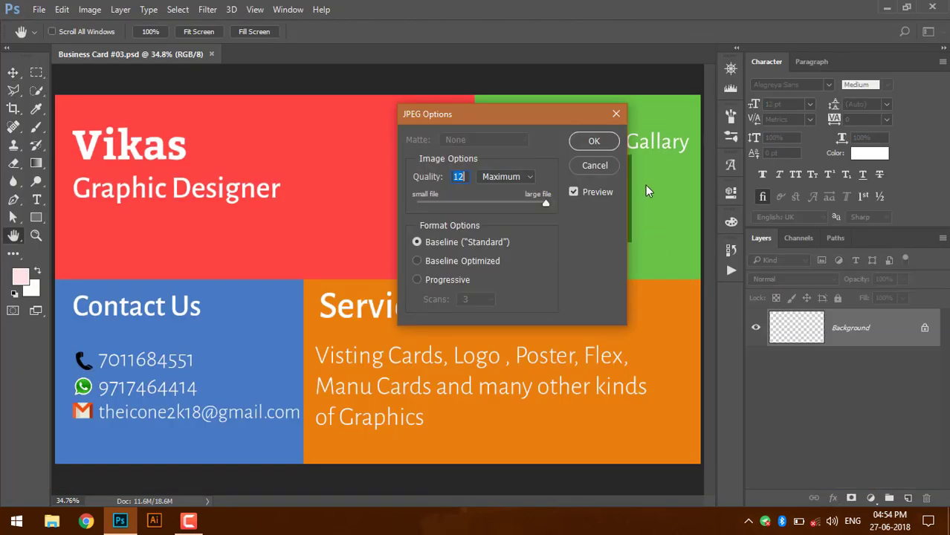
{"action": "left_click", "coordinate": [608, 140]}
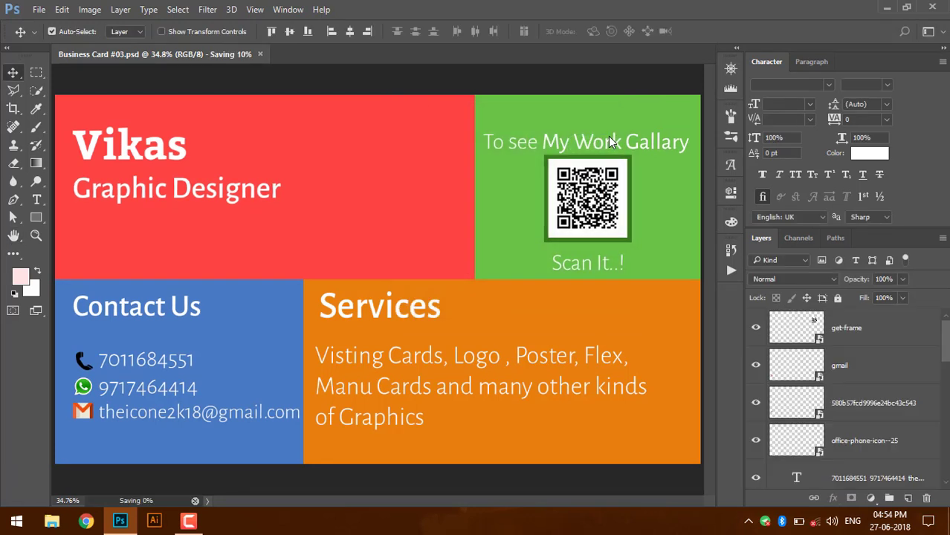